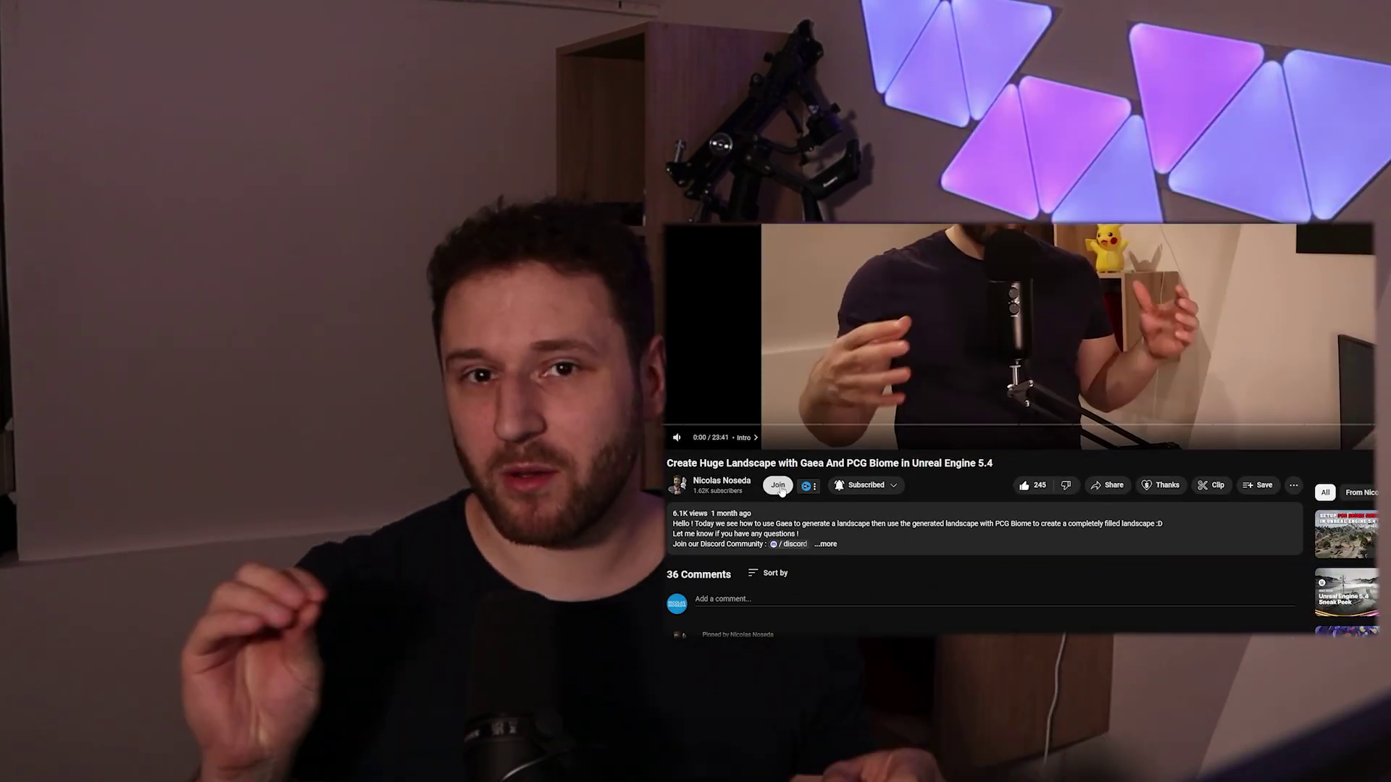
click(780, 486)
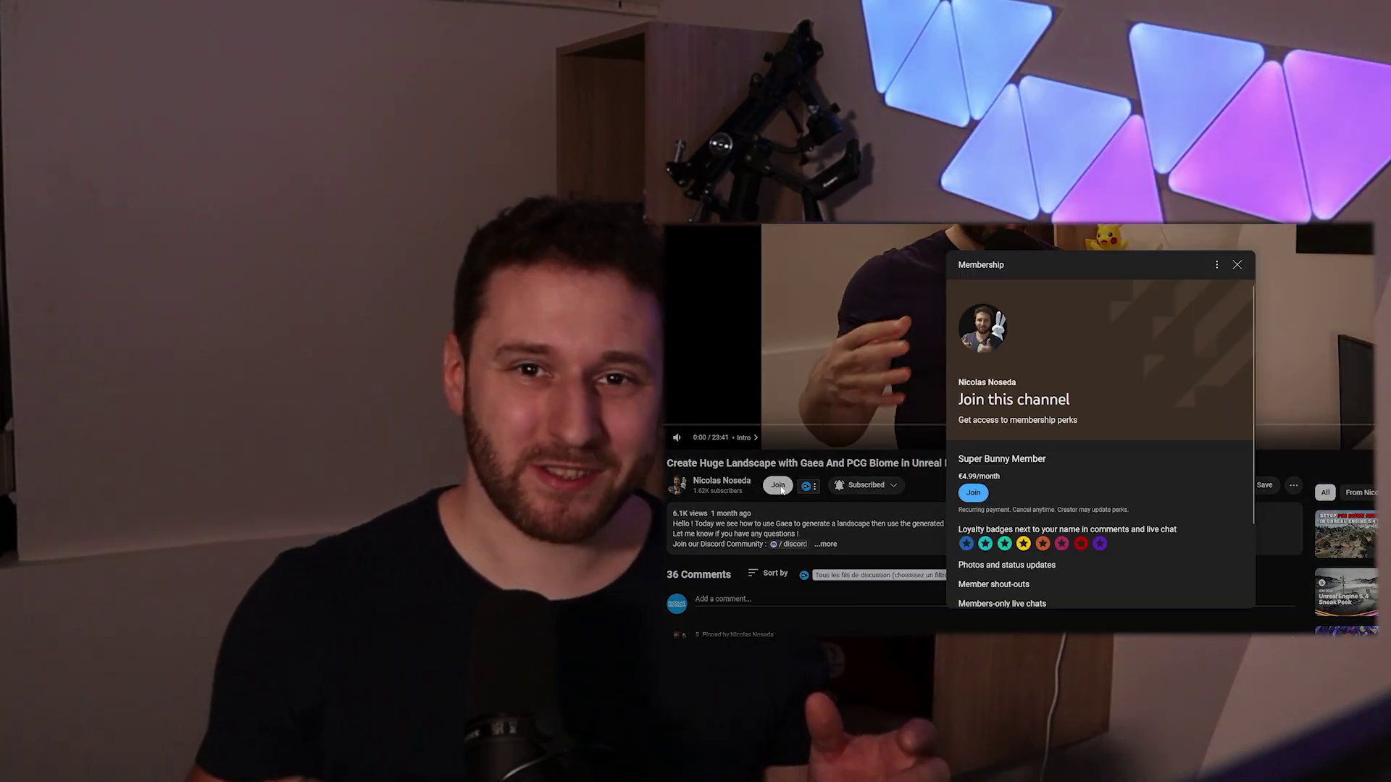
drag(1254, 377, 1254, 457)
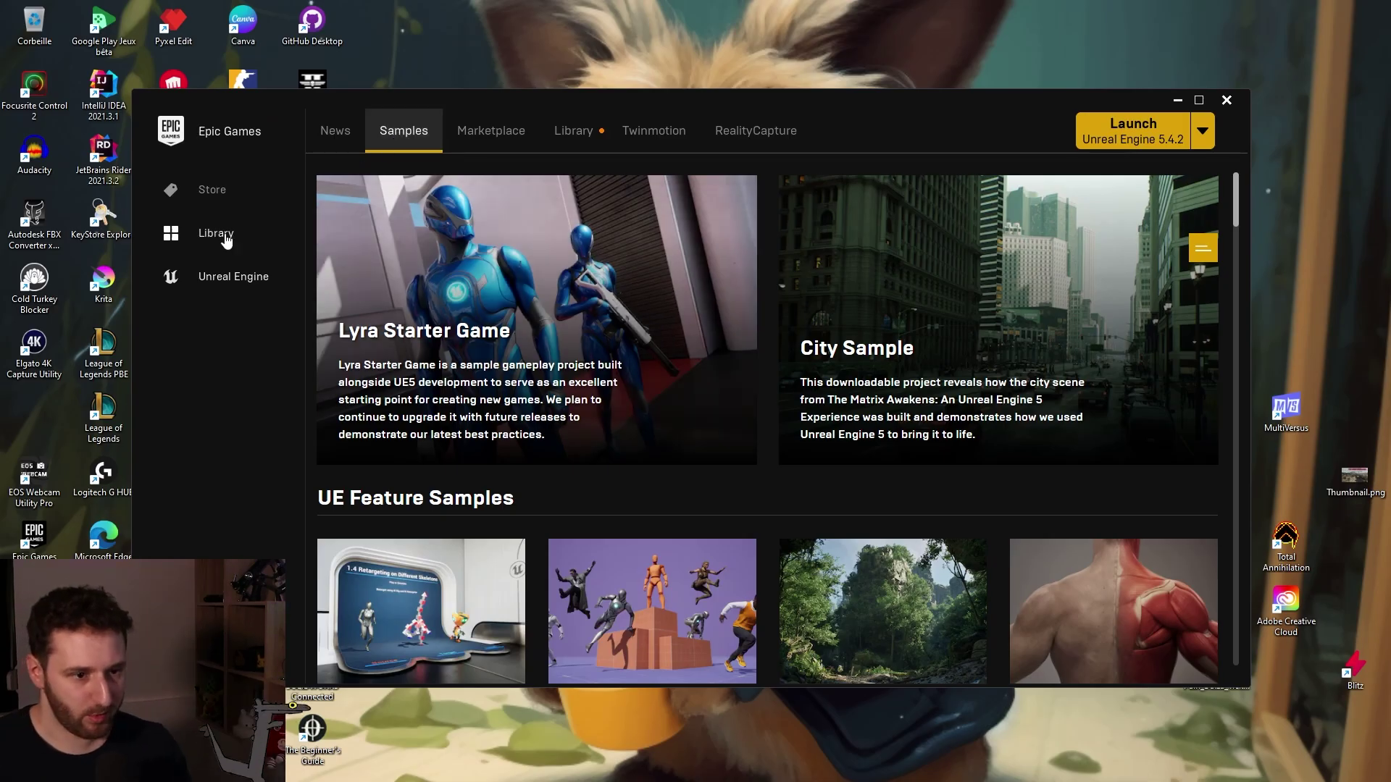
Create a project named TutorialOwnCharacter from the Game Animation Sample and open it in the Unreal Editor
scroll(507, 445, down, 3)
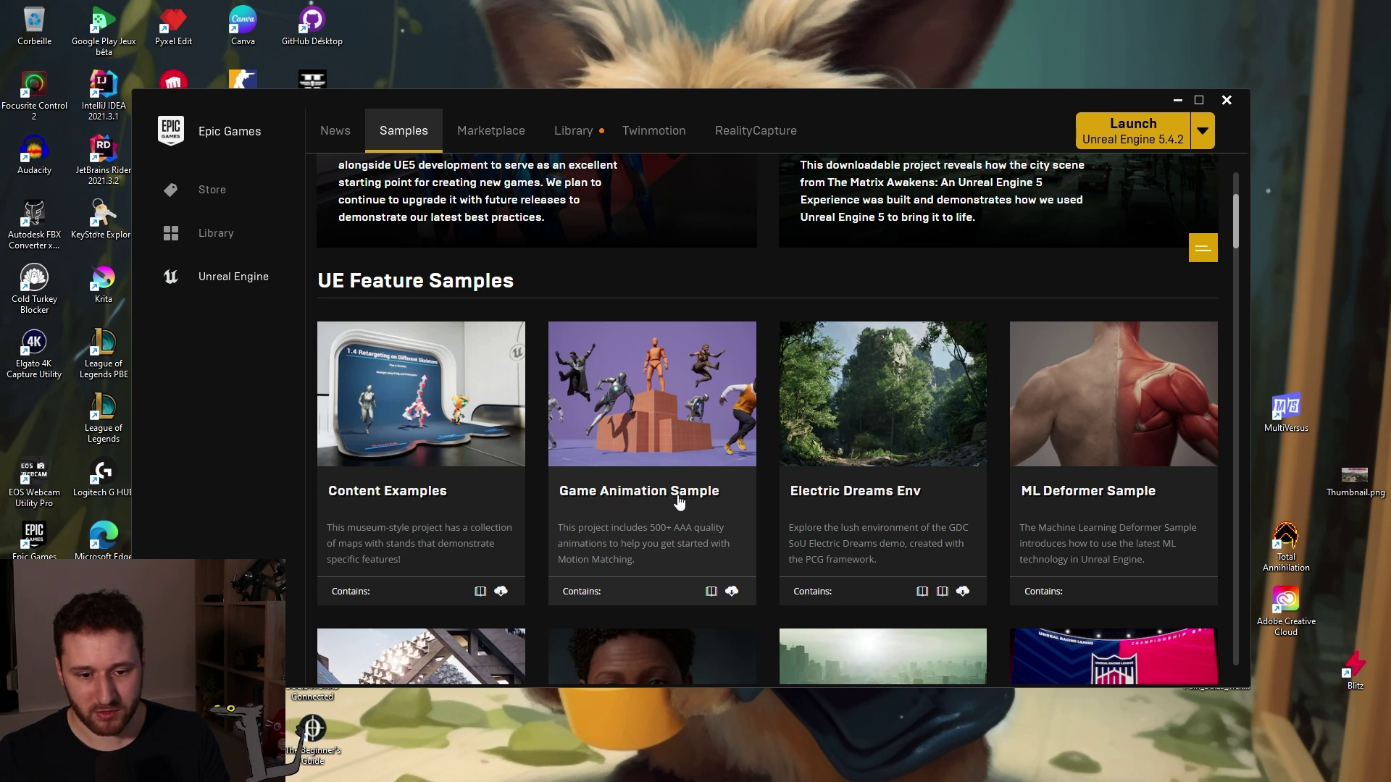
click(672, 430)
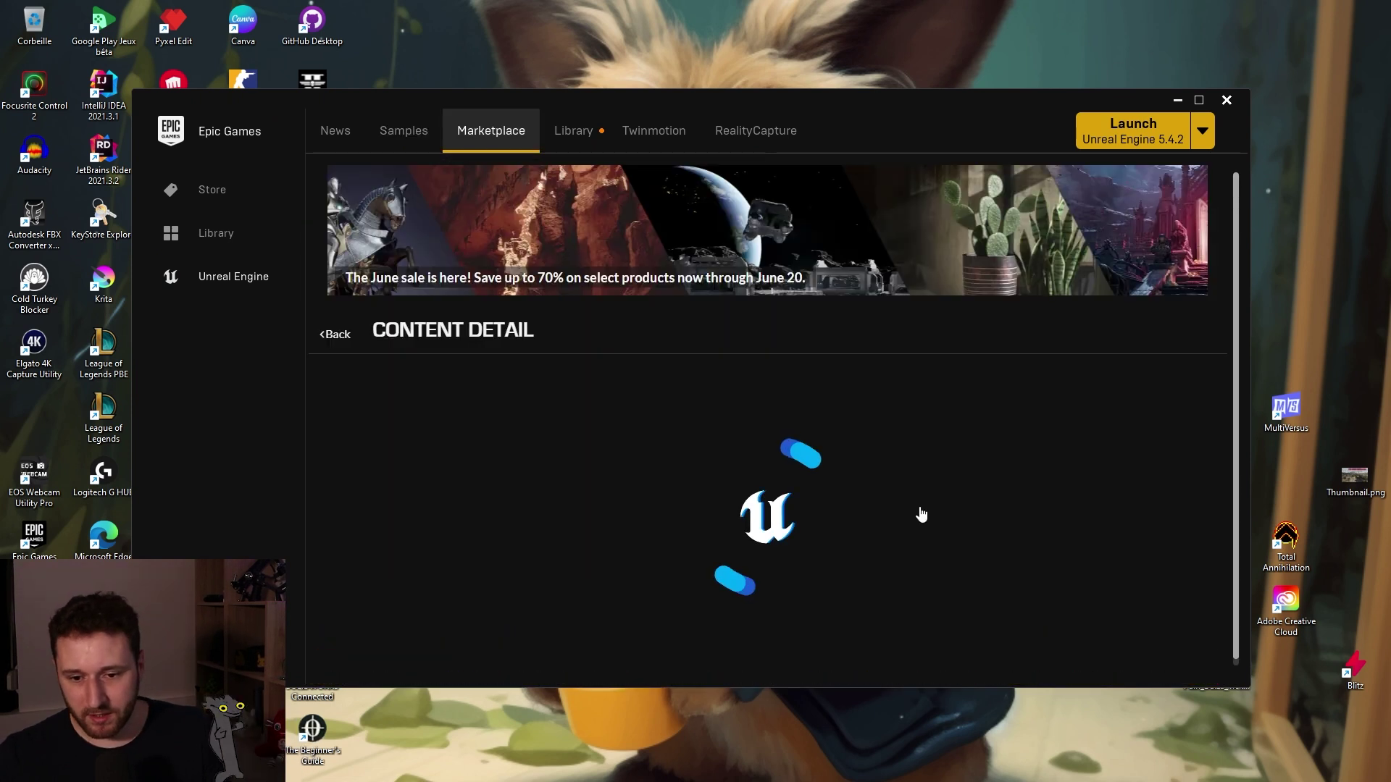
scroll(920, 493, down, 2)
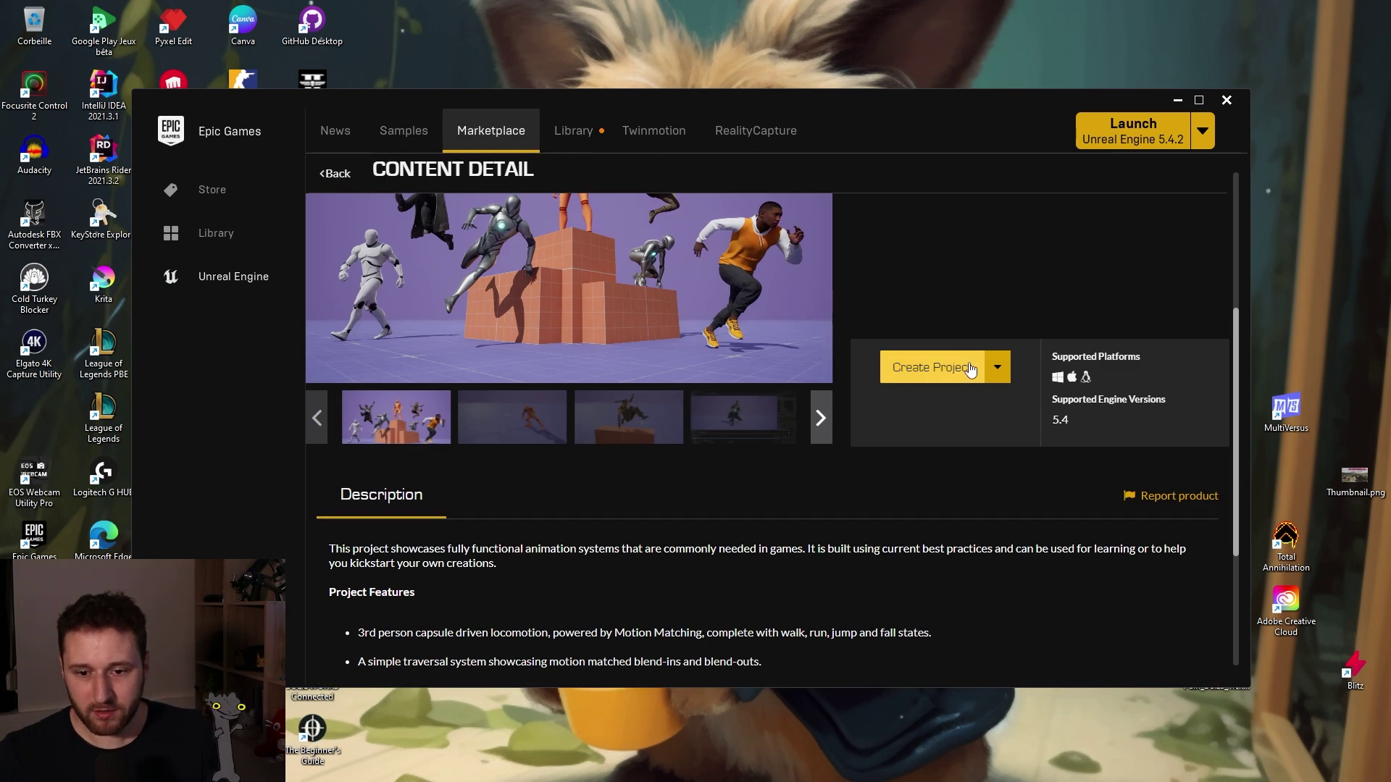
click(932, 368)
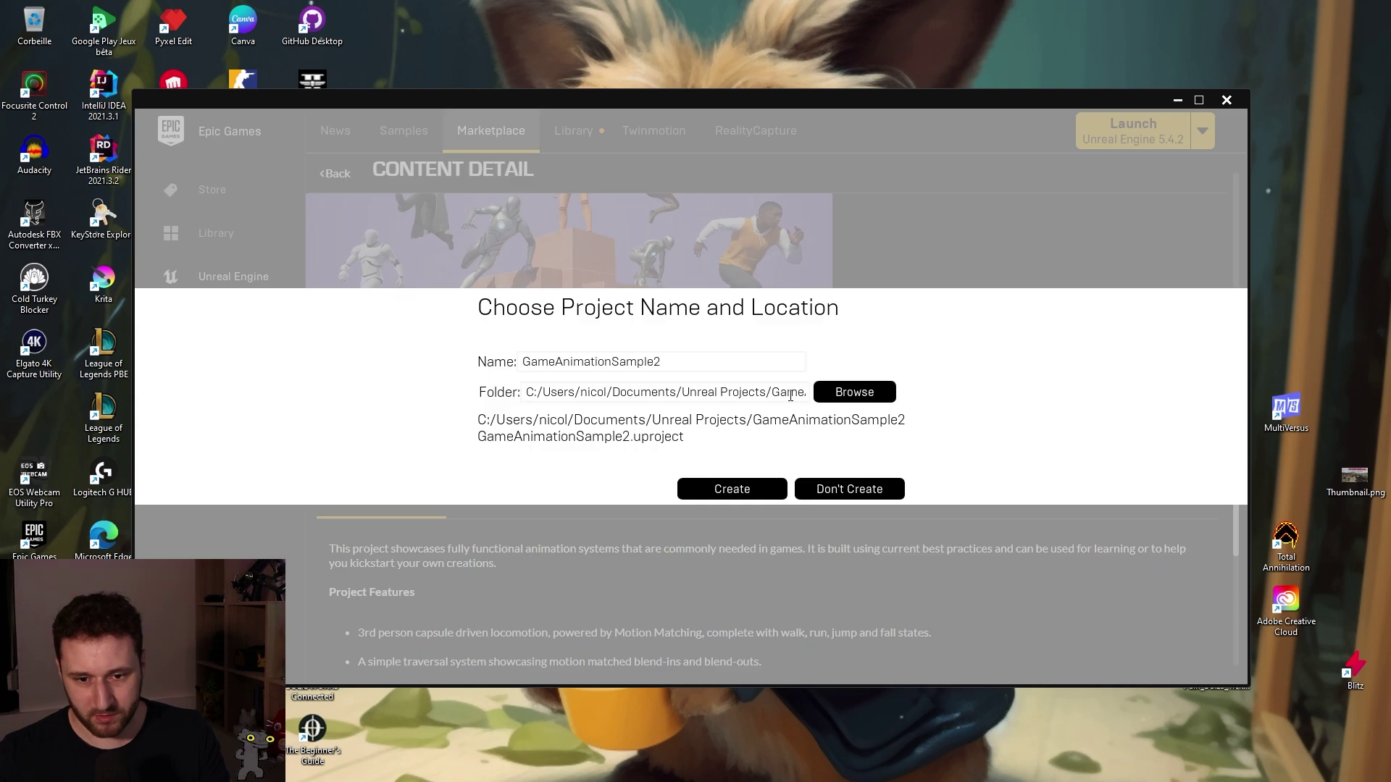
drag(670, 362, 536, 363)
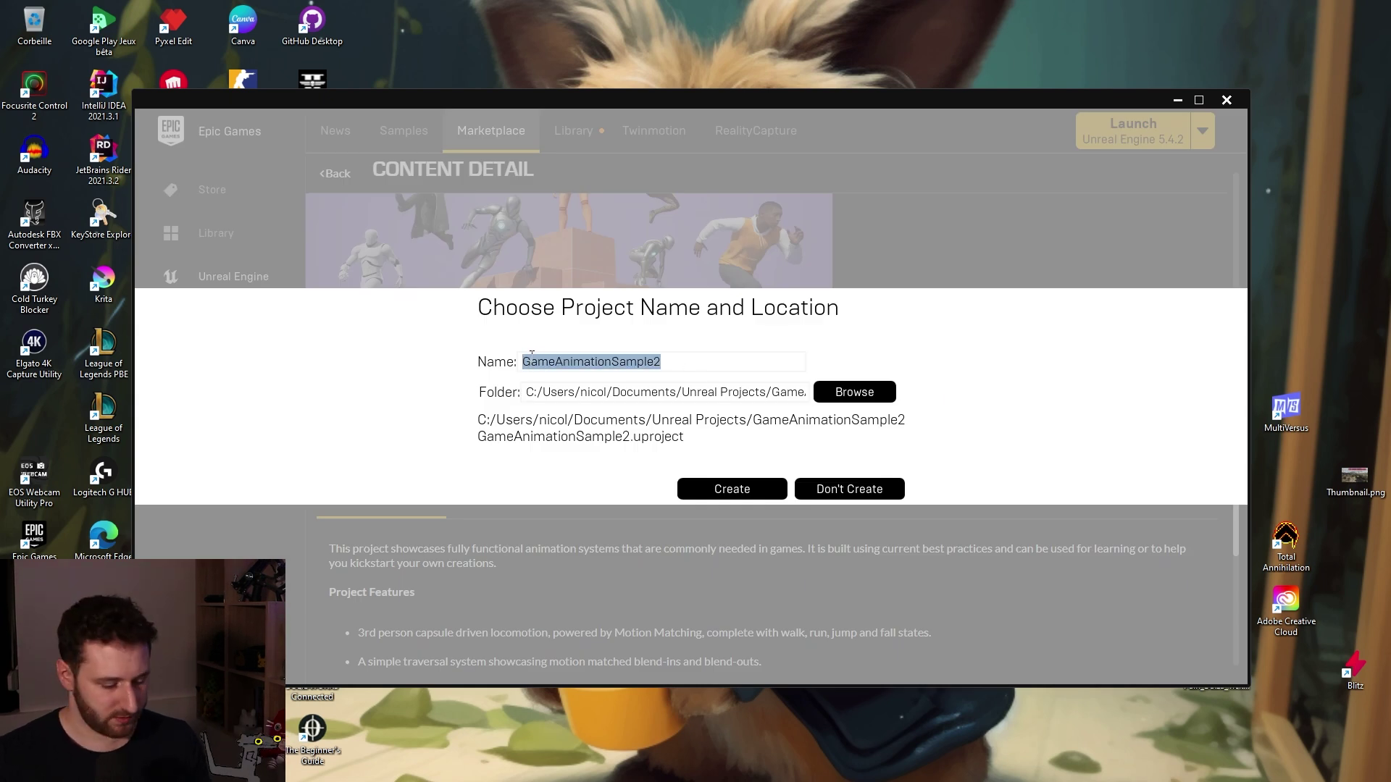
text(TutorialOwnCharacter)
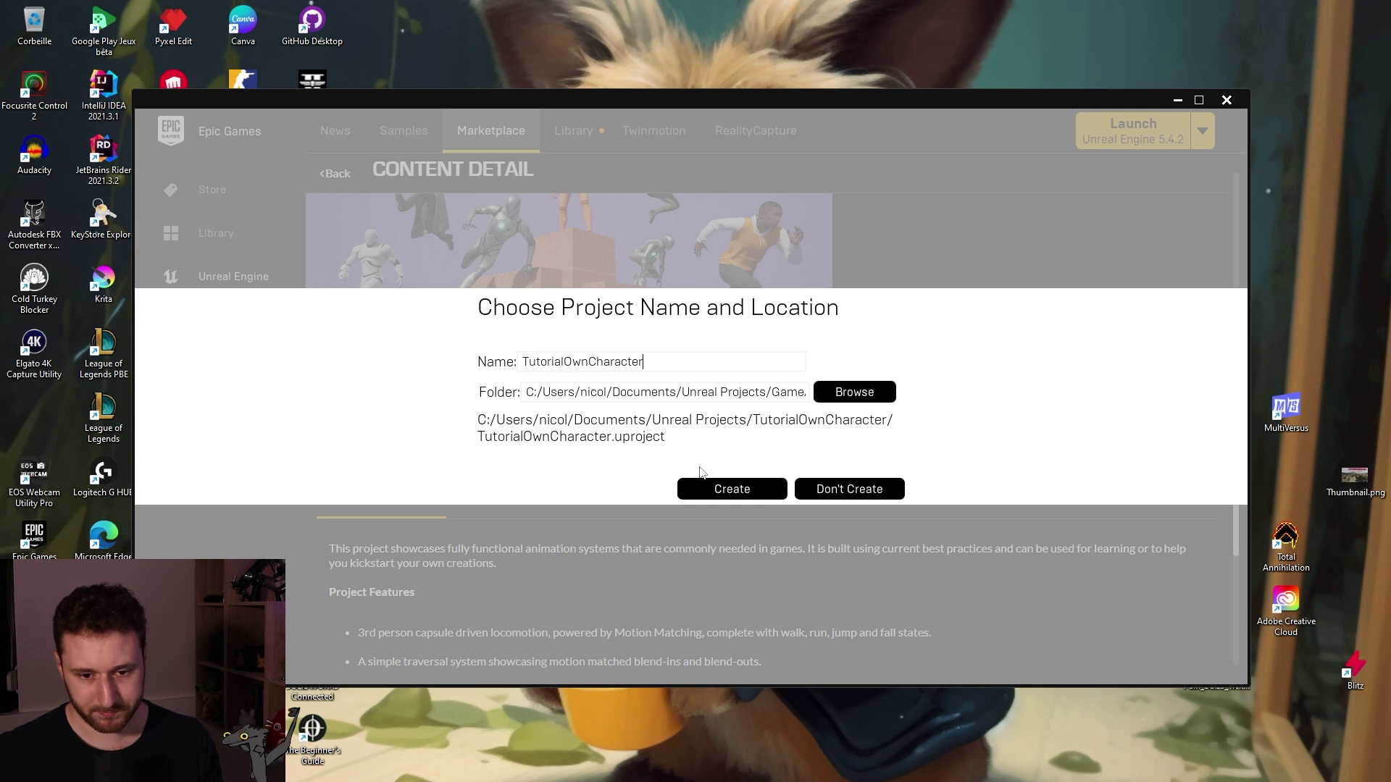
click(713, 487)
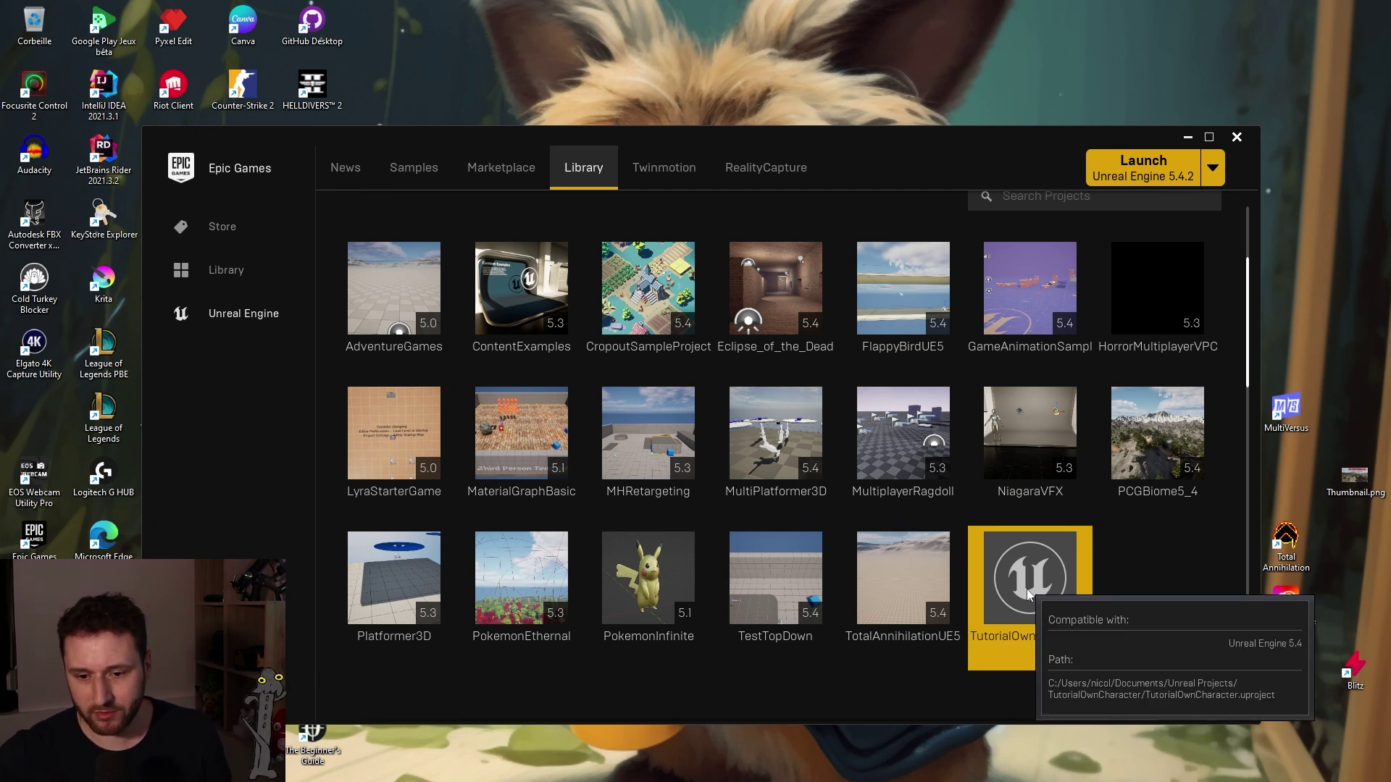
double_click(1062, 582)
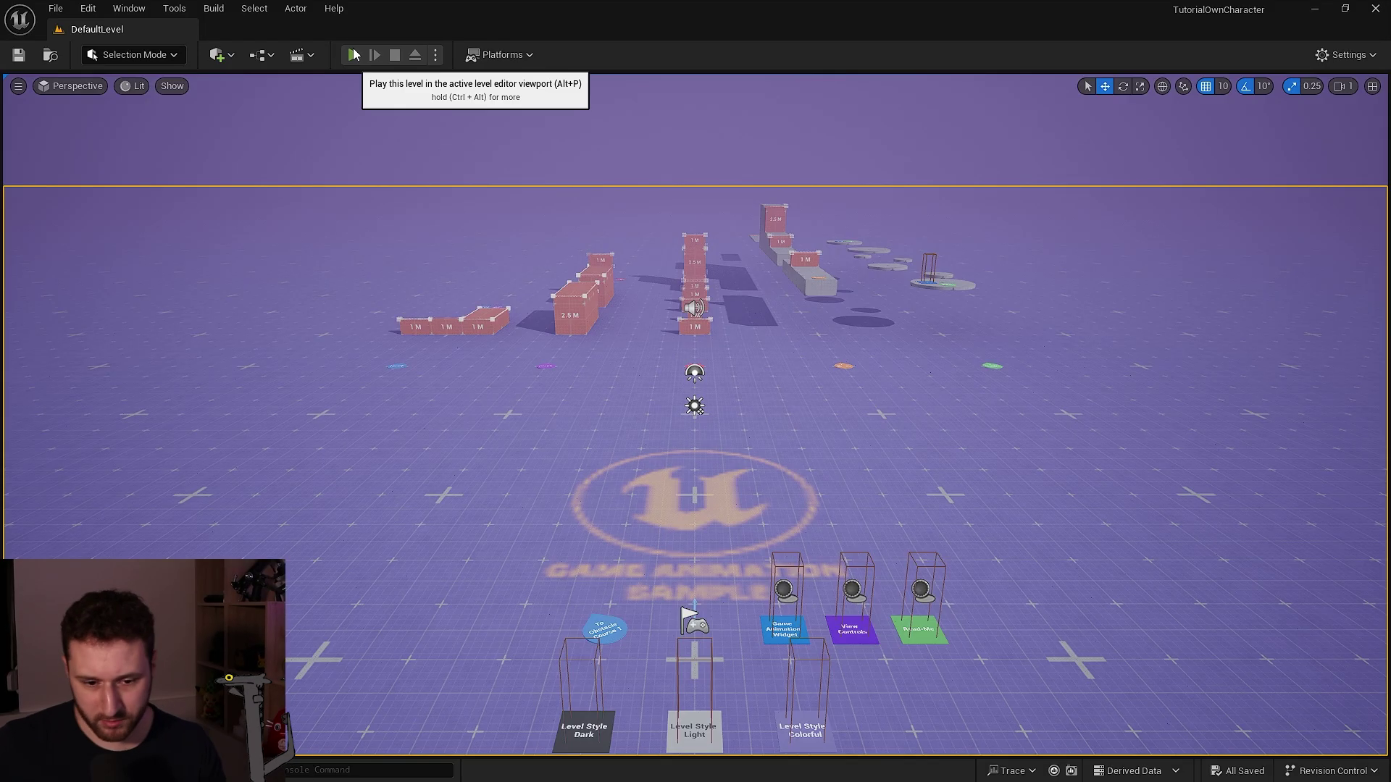
Play the level, run and jump the mannequin across the obstacle course, and finish on the Game Animation Widget pad
key(alt+p)
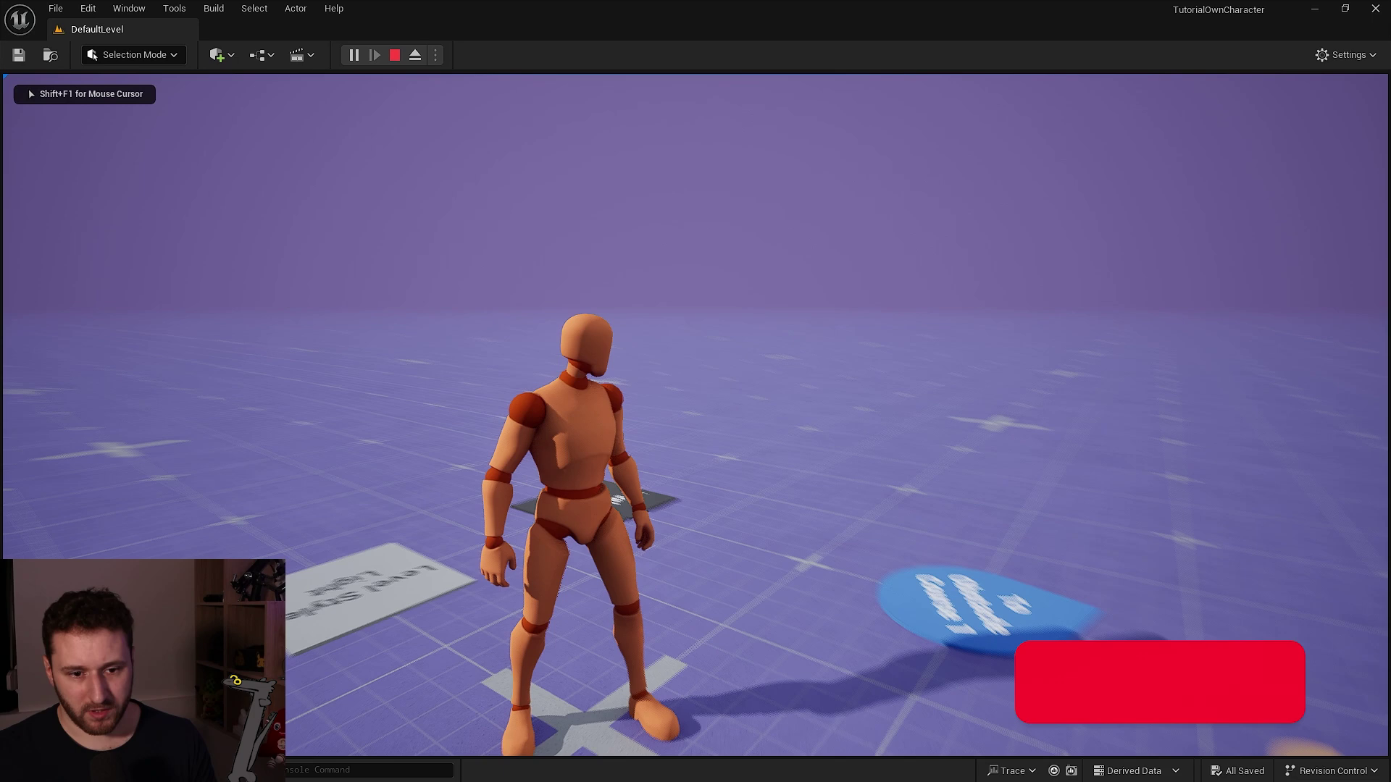
key(w)
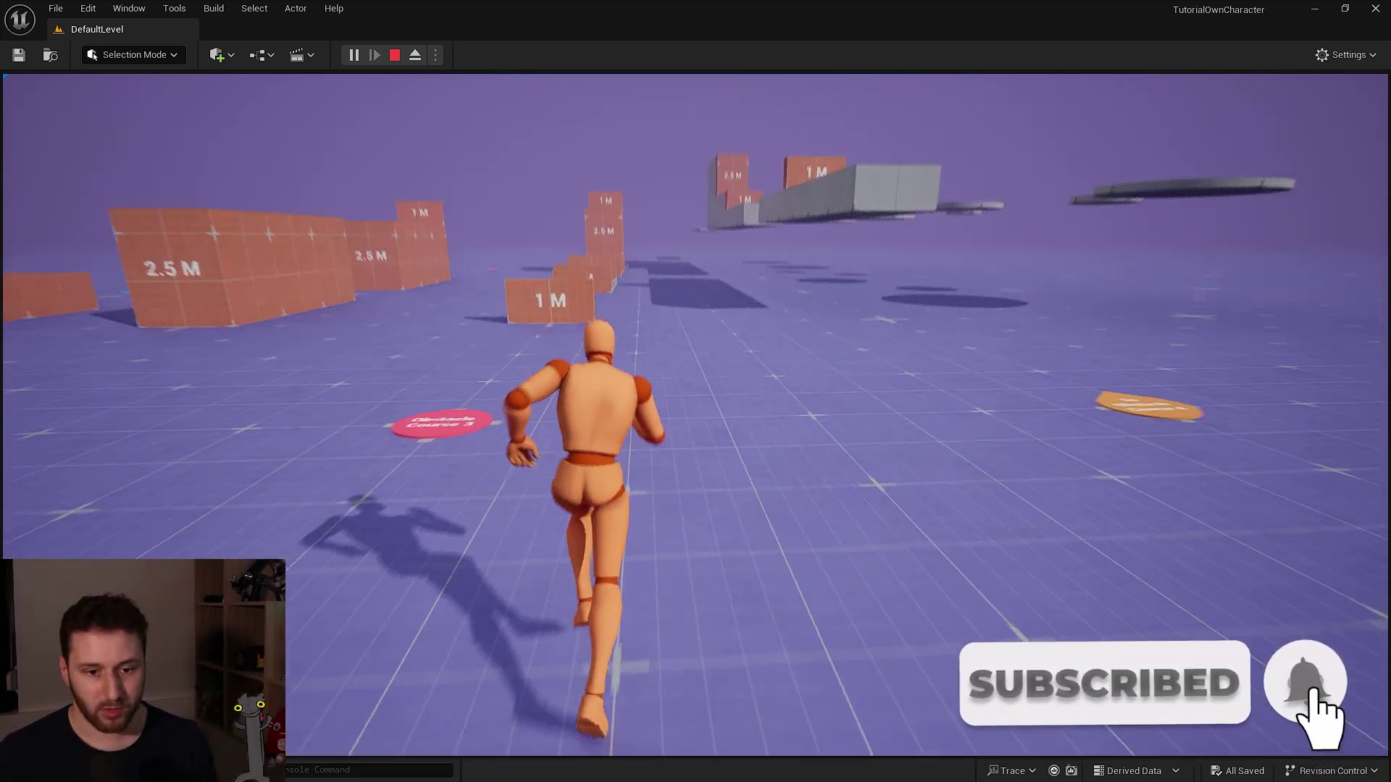
key(space)
key(space)
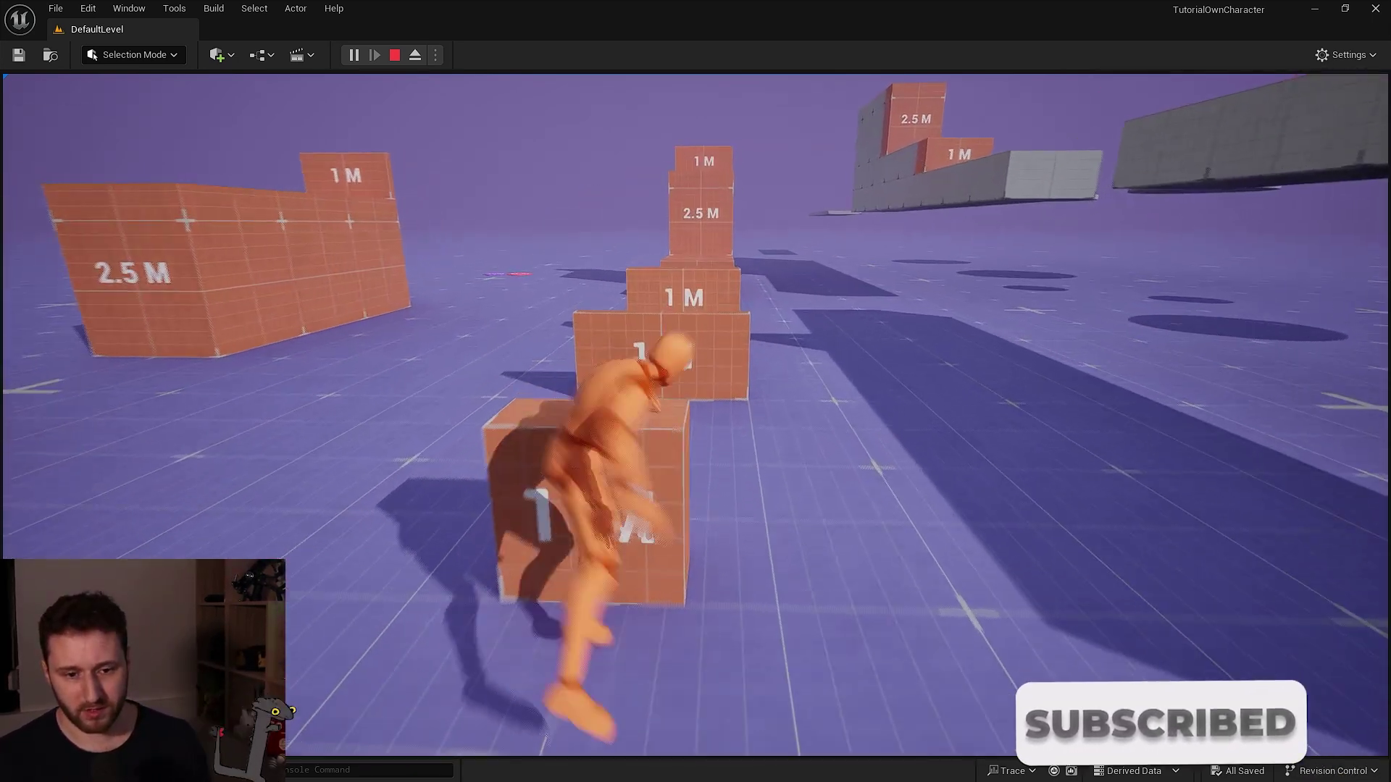
key(w)
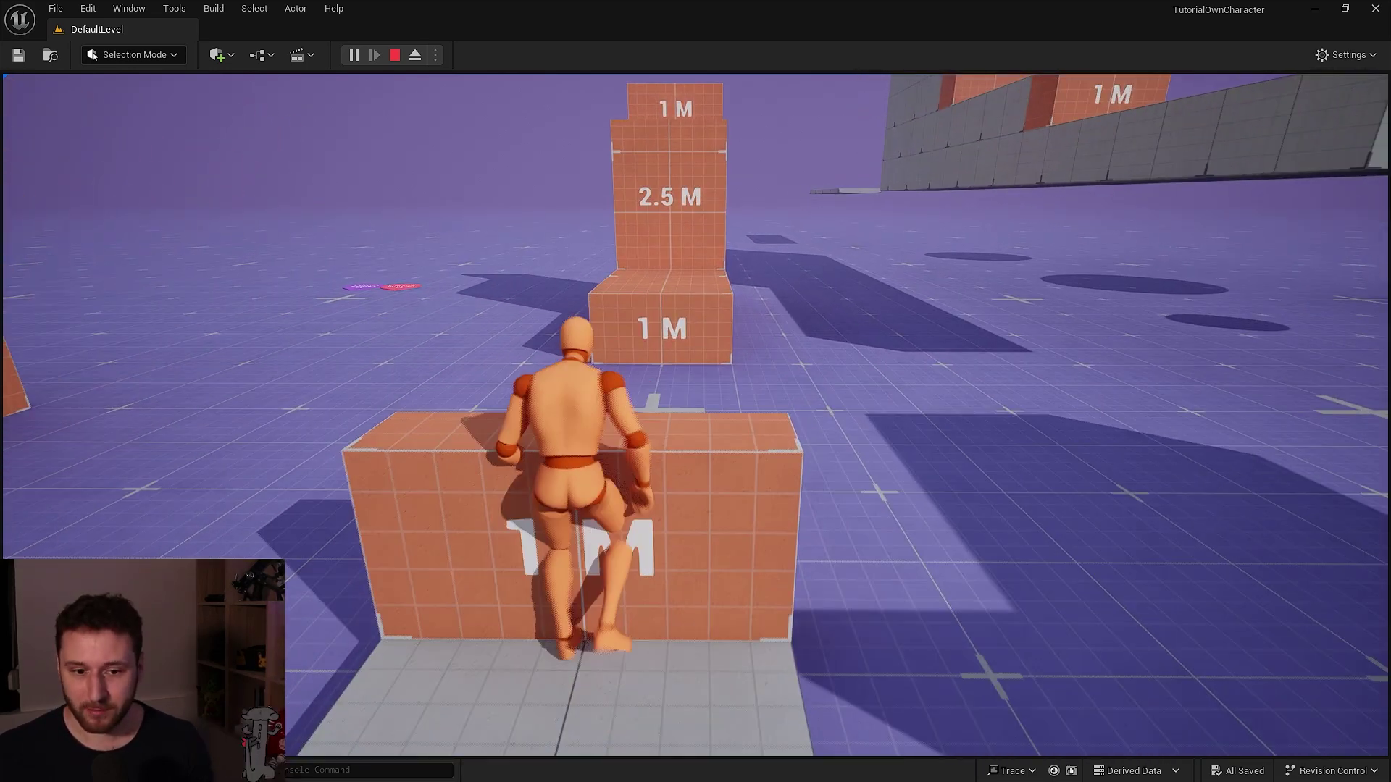
key(w)
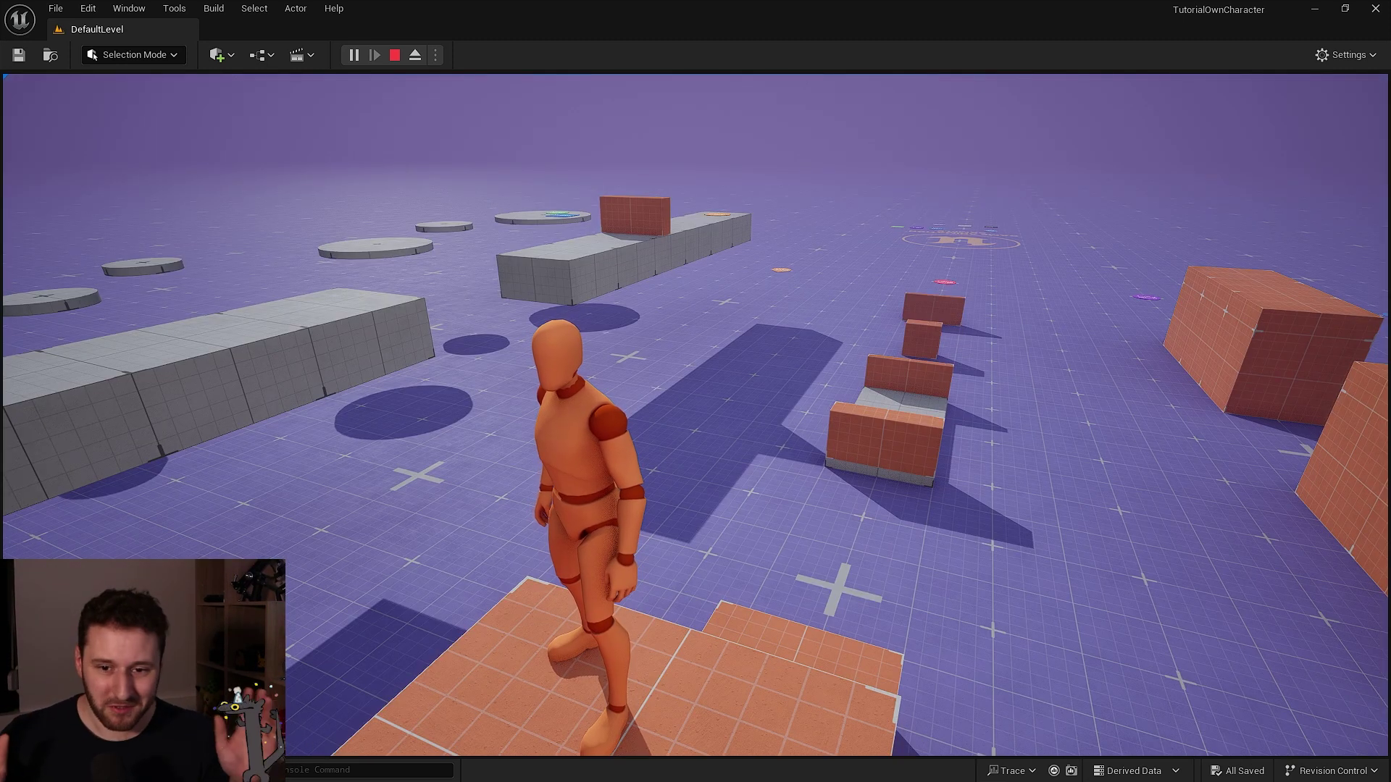
key(w)
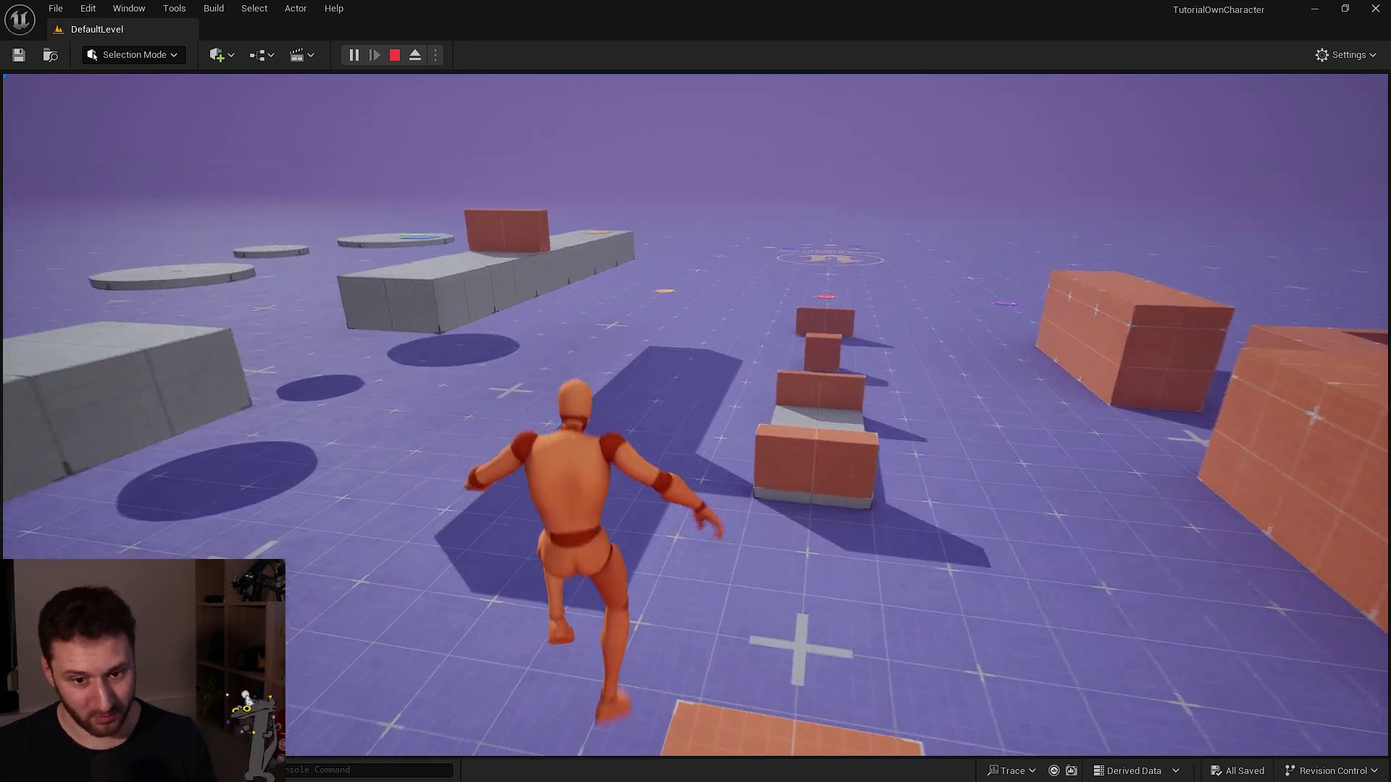
key(space)
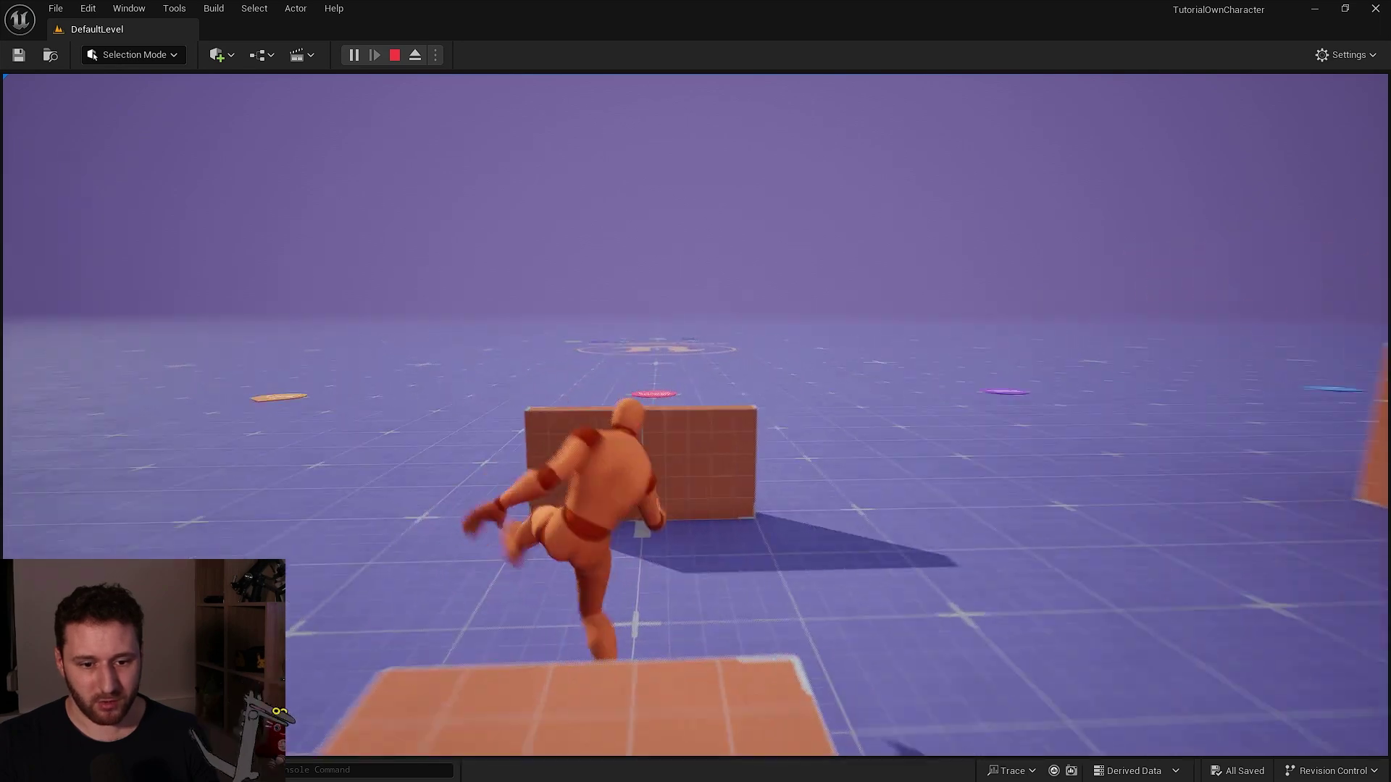
key(space)
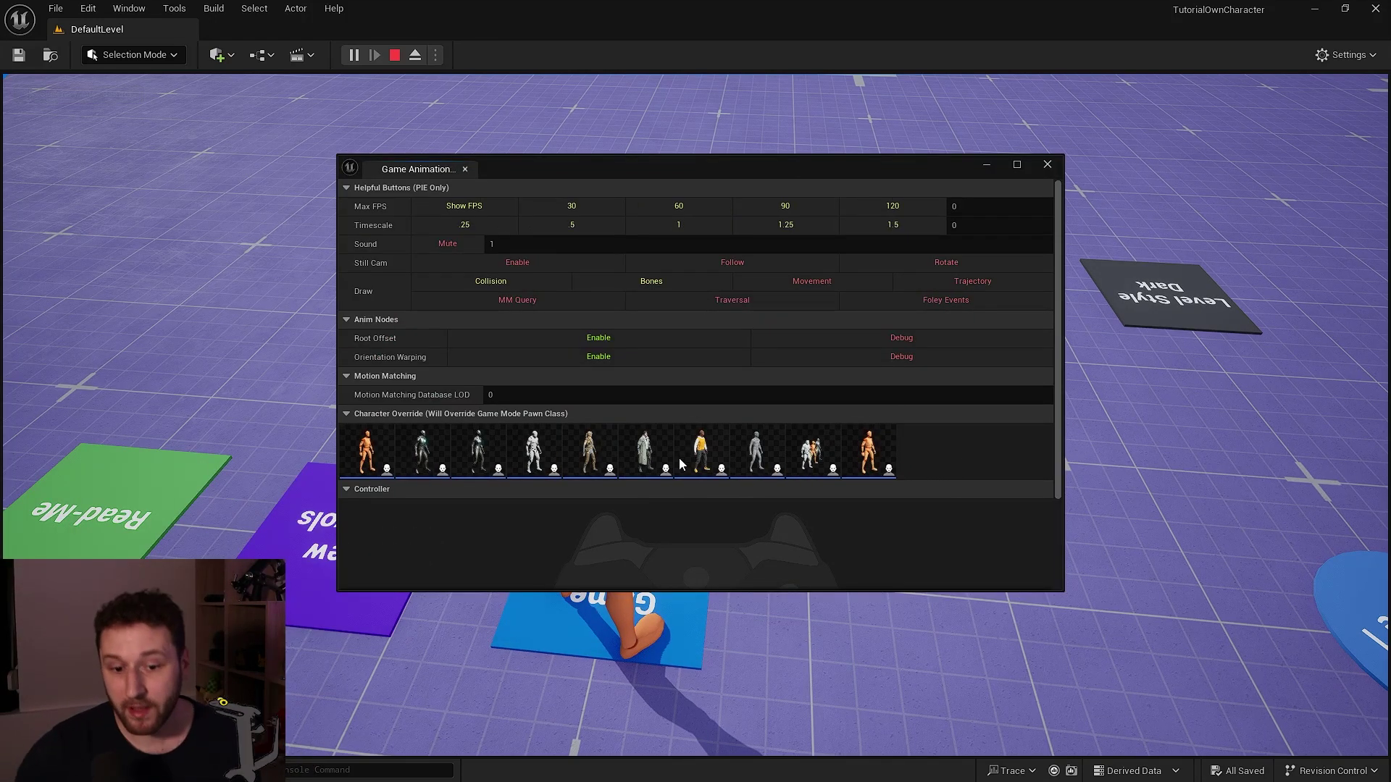
Override the pawn with the fifth character in the Game Animation widget, test her running and jumping, and stop the play session
drag(708, 174, 1092, 199)
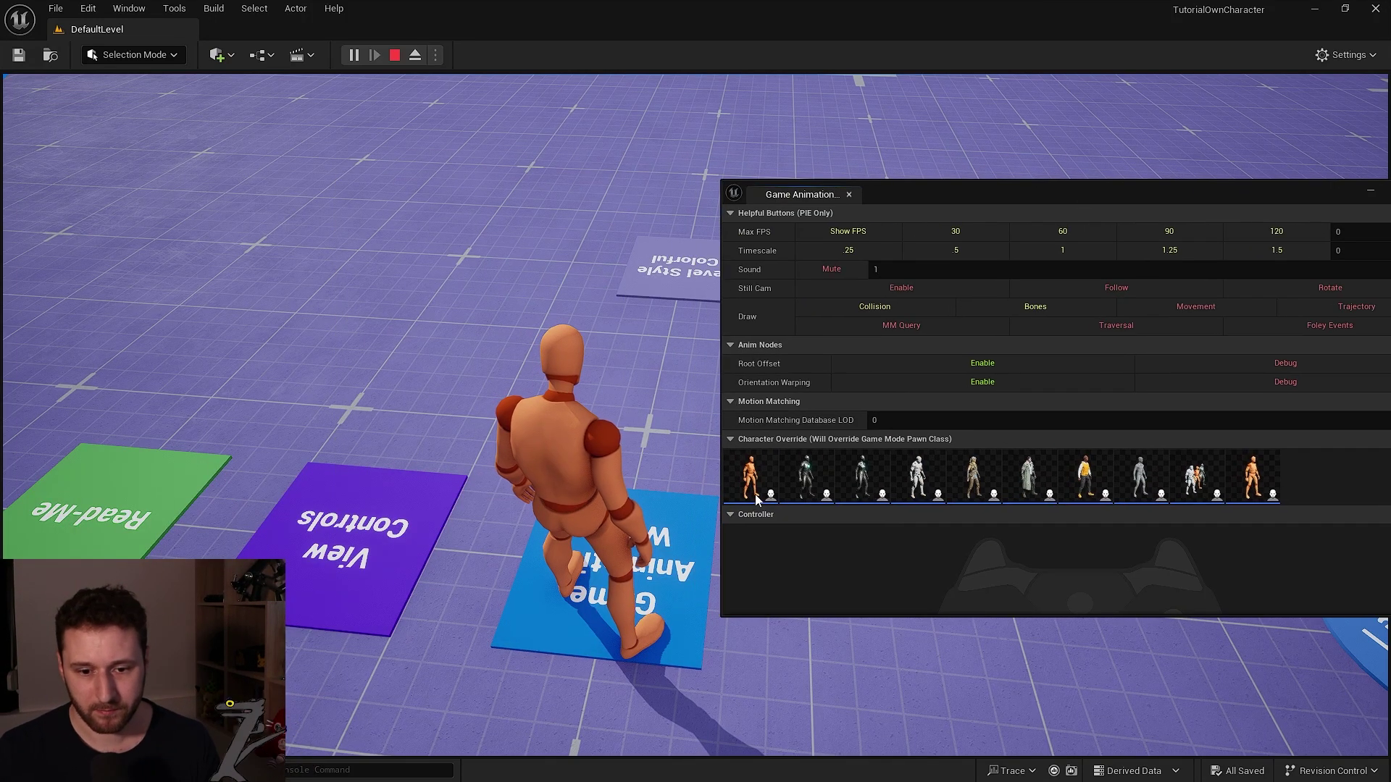
click(974, 478)
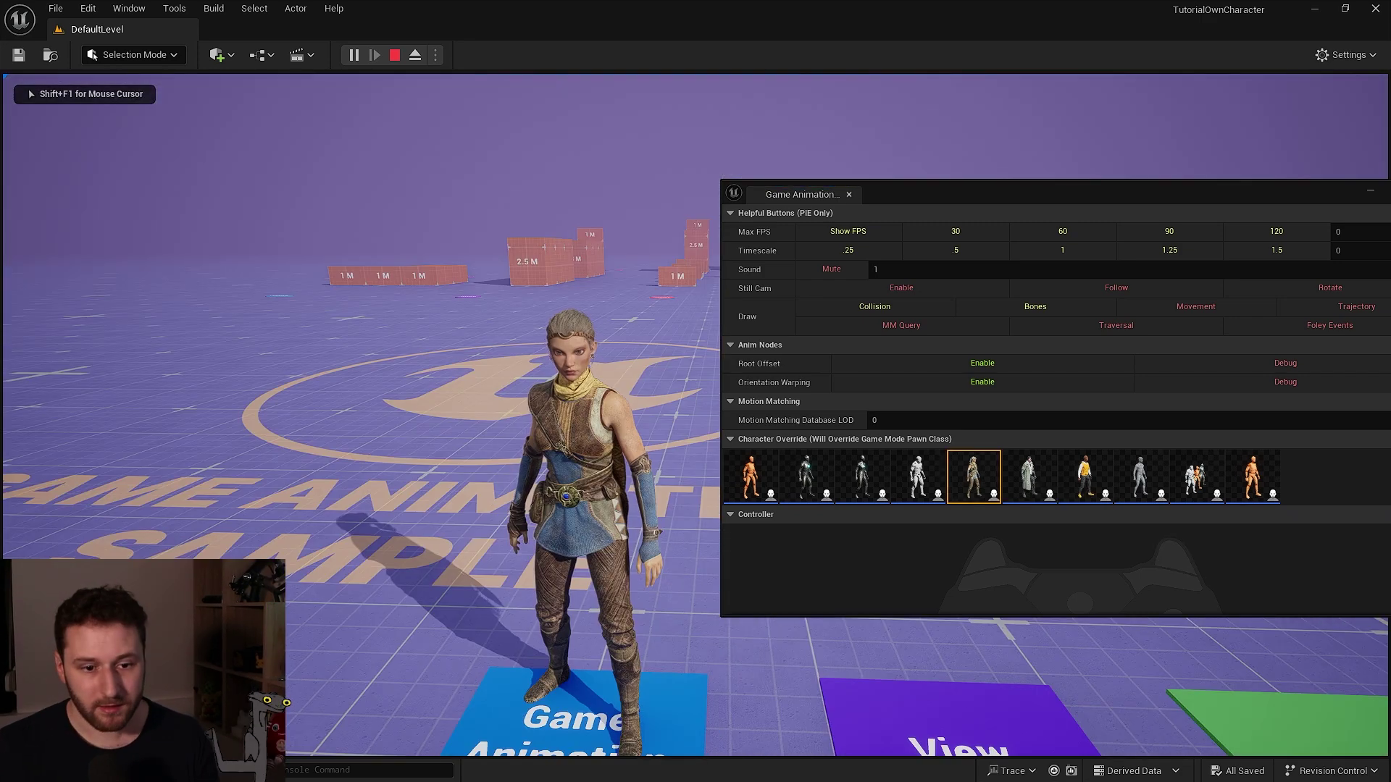
key(w)
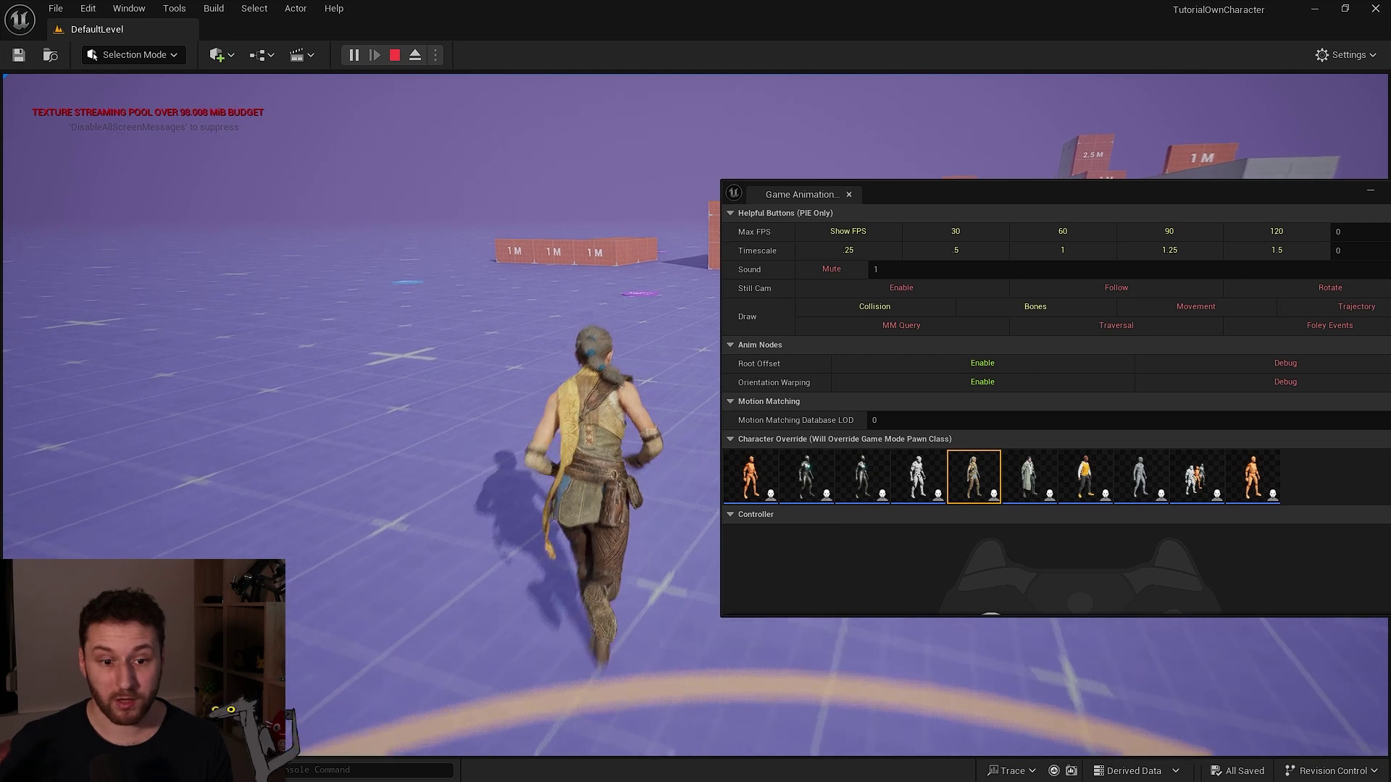
key(space)
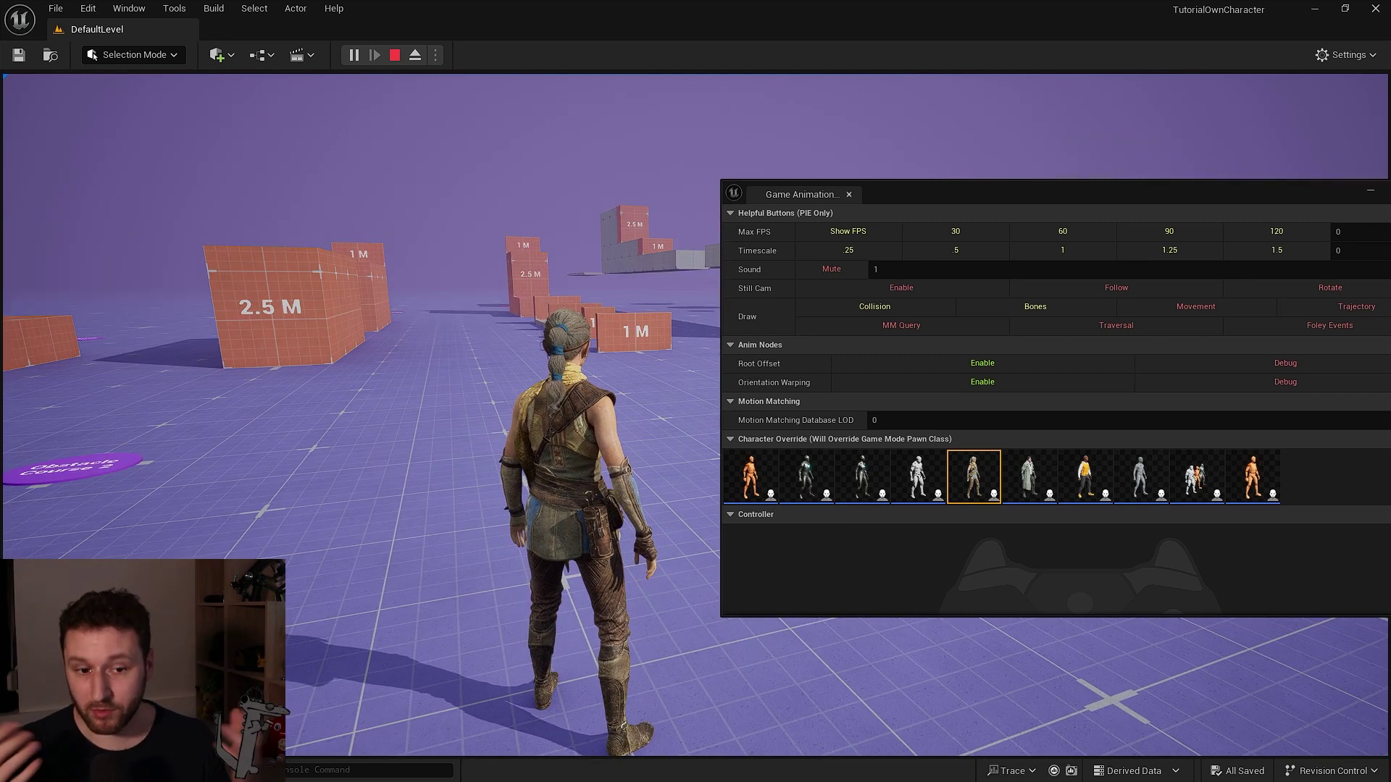
key(Escape)
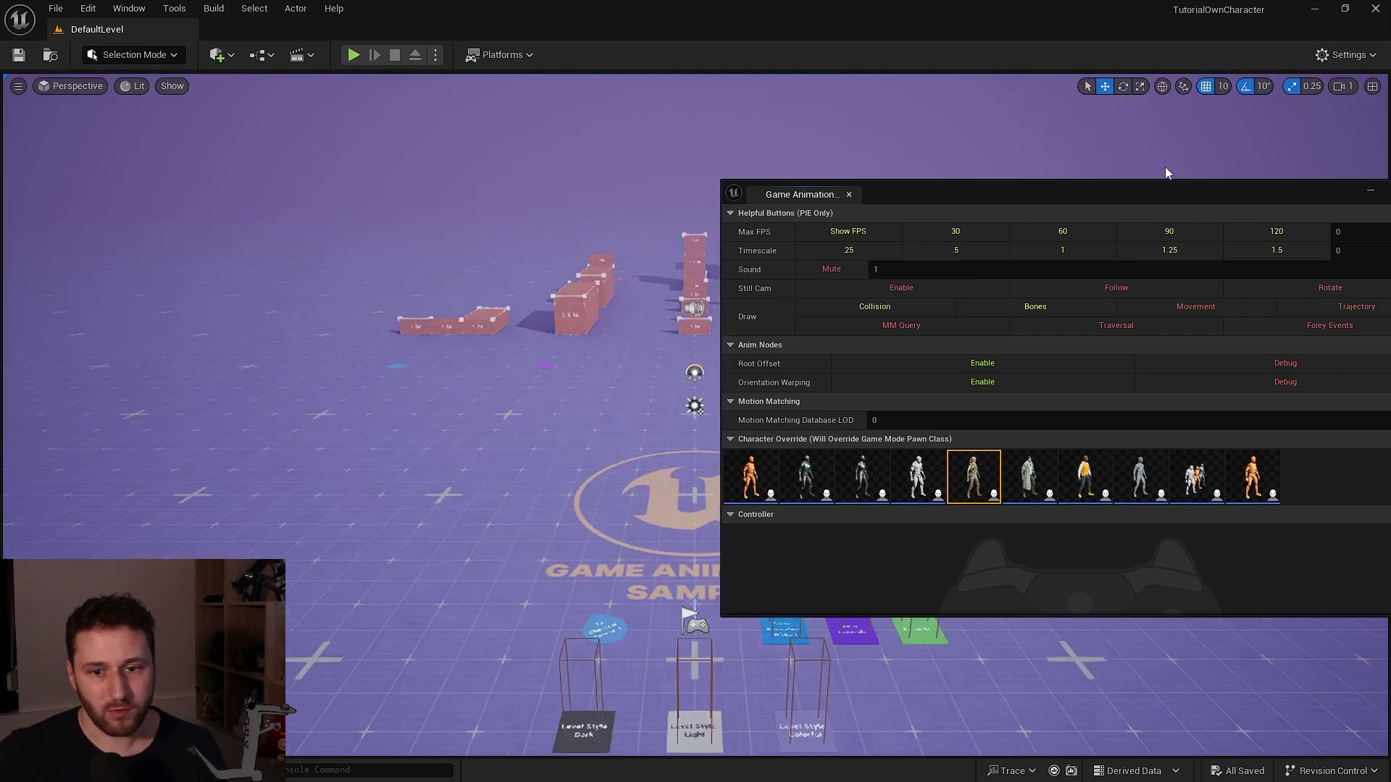
Dismiss the Game Animation widget, open the CBP_SandboxCharacter blueprint from the Blueprints folder, and select its mannequin mesh in the viewport
drag(1311, 193, 1055, 193)
click(1179, 191)
key(ctrl+space)
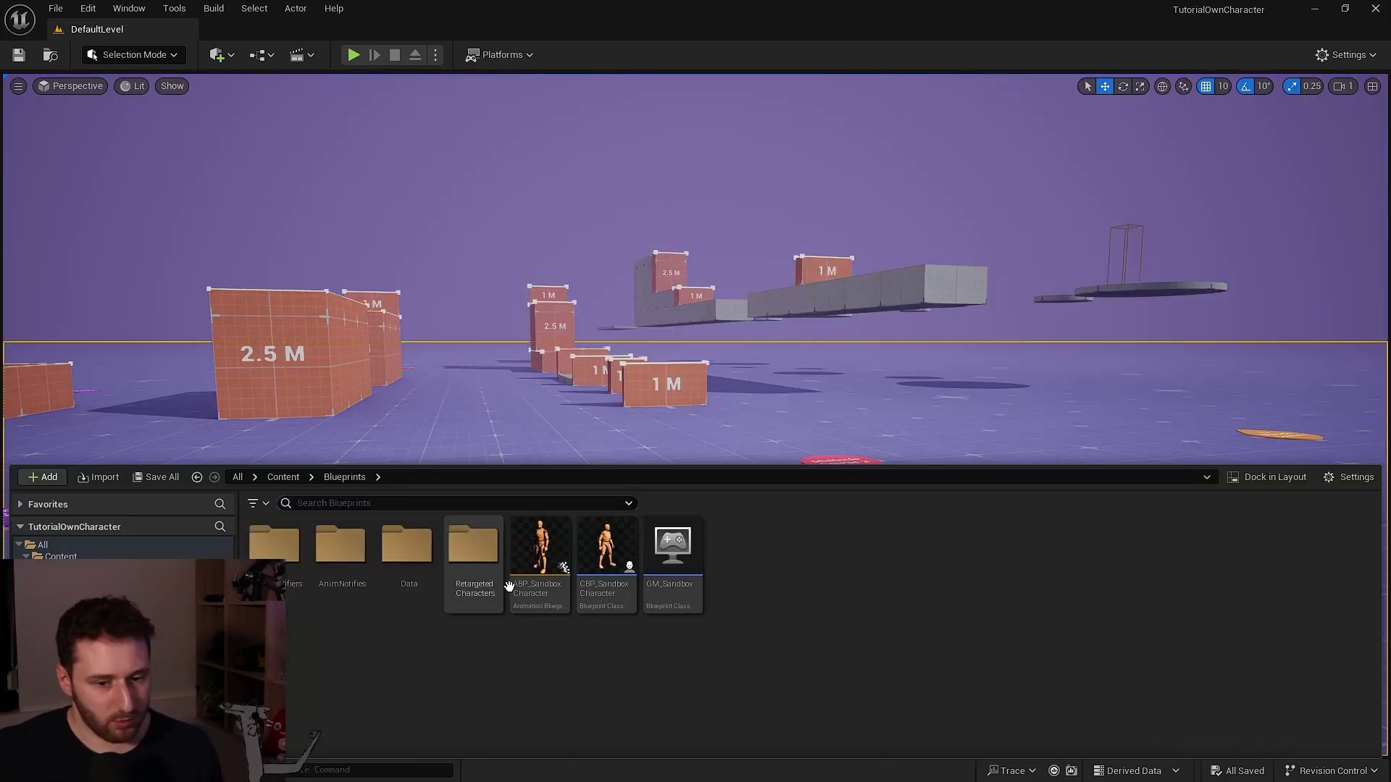
click(610, 560)
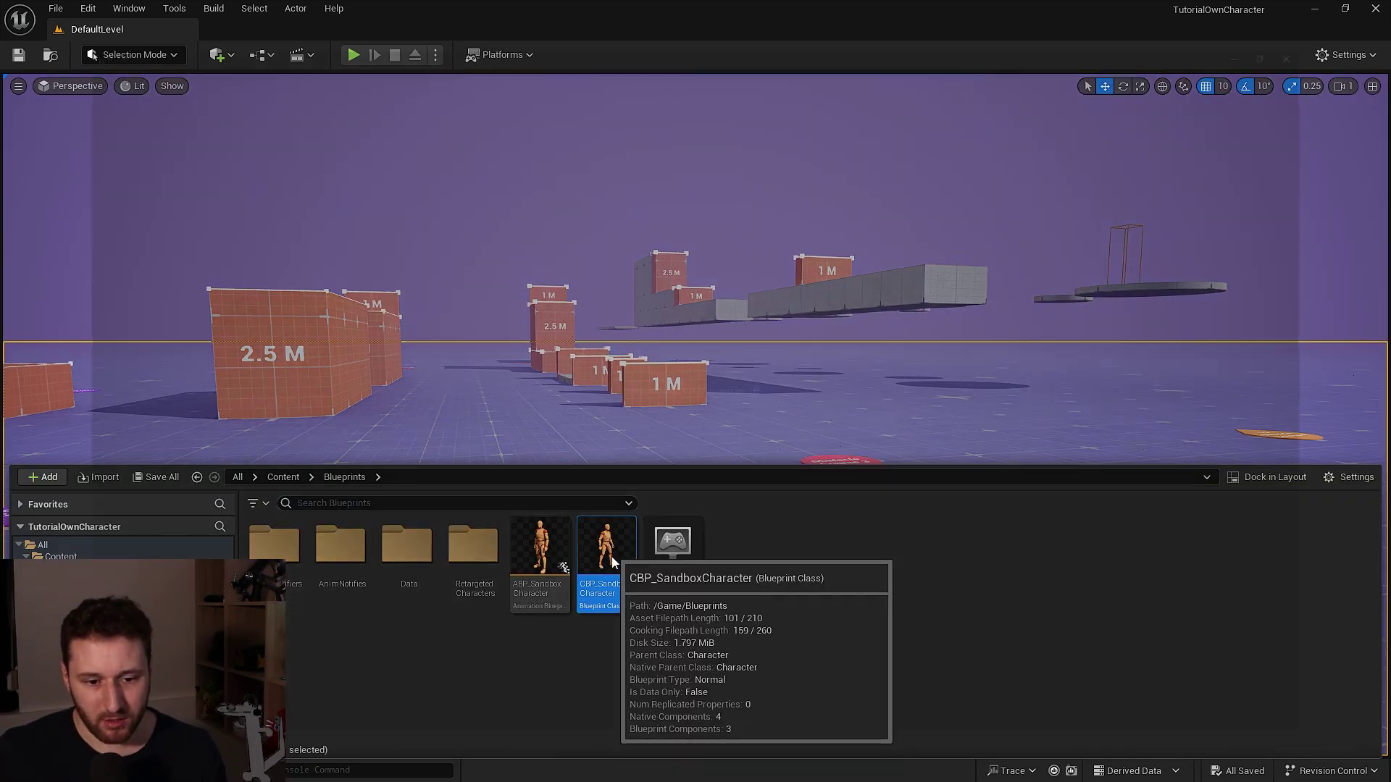
double_click(611, 560)
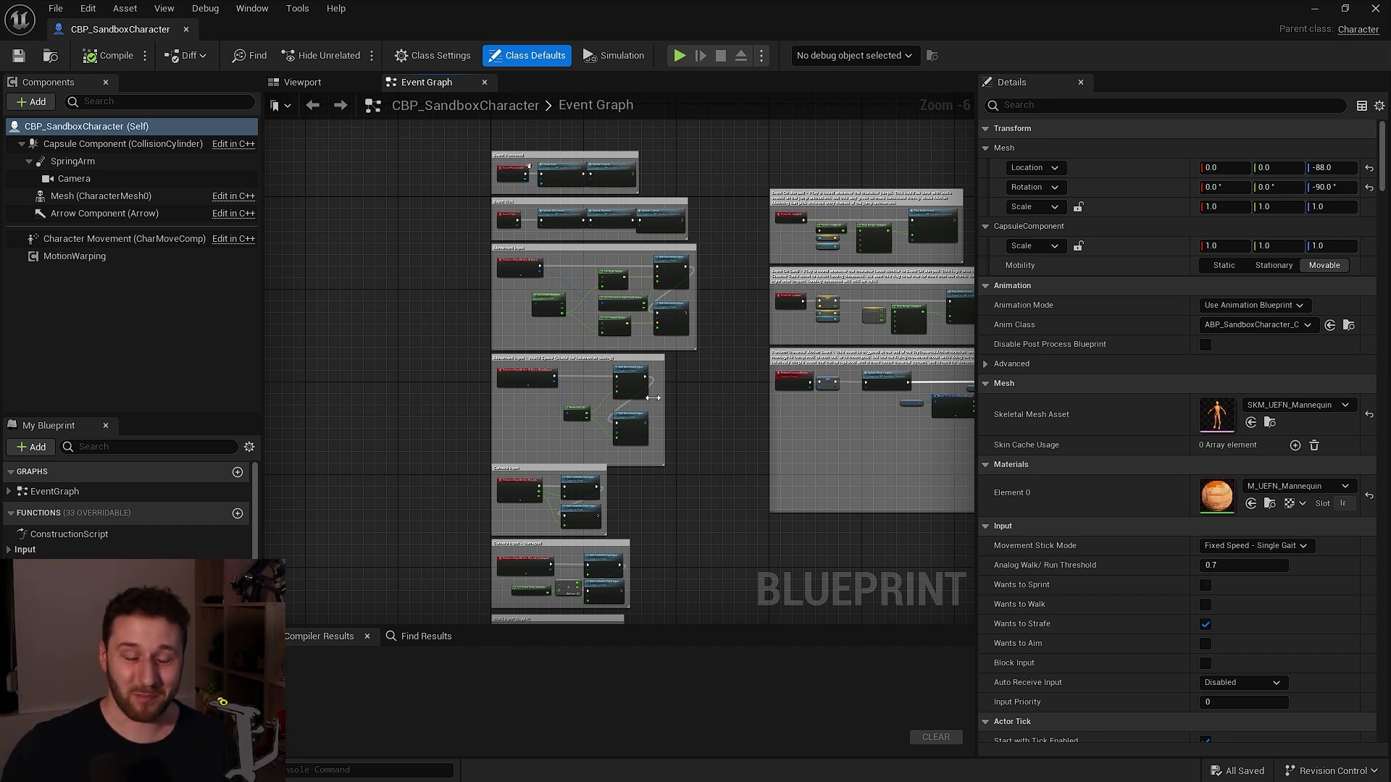
click(303, 82)
click(615, 340)
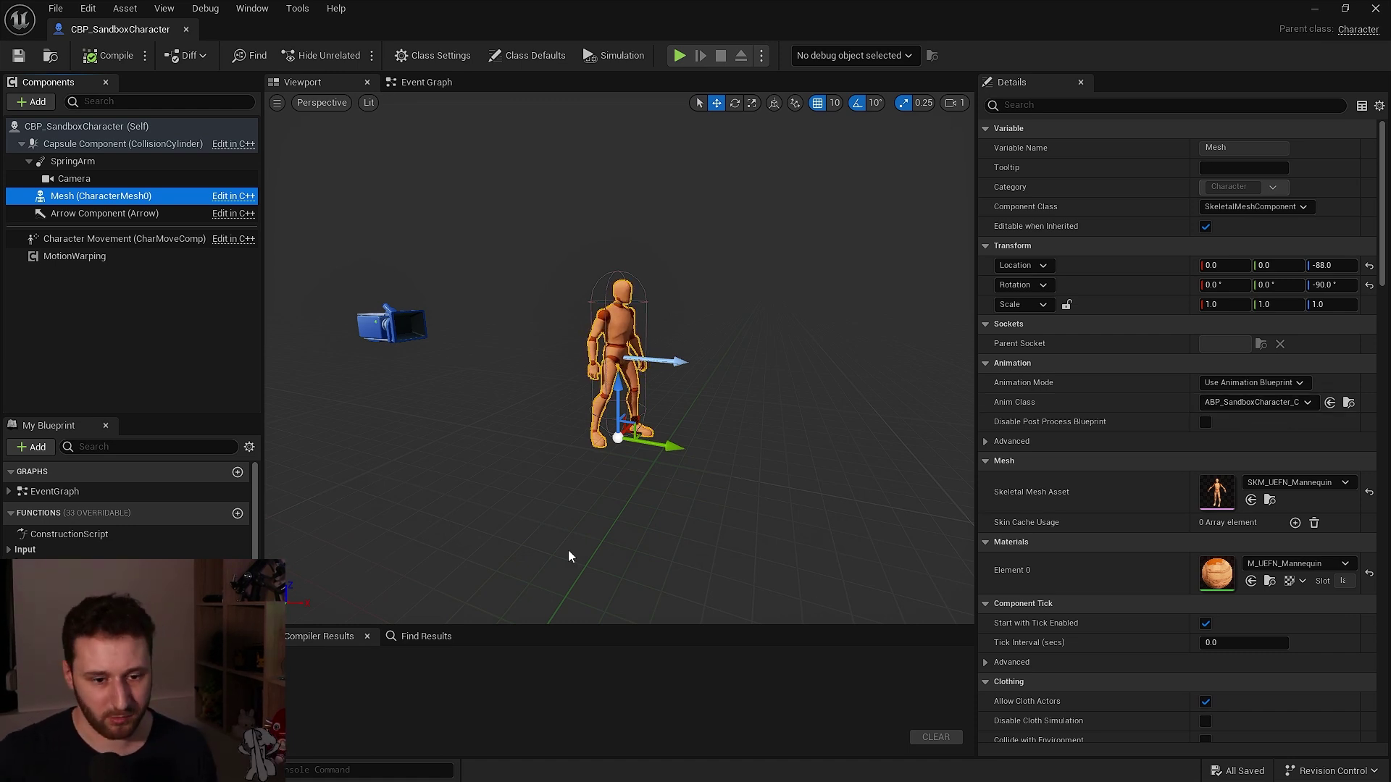
Open the CBP_SandboxCharacter_Manny blueprint from the RetargetedCharacters folder
key(ctrl+space)
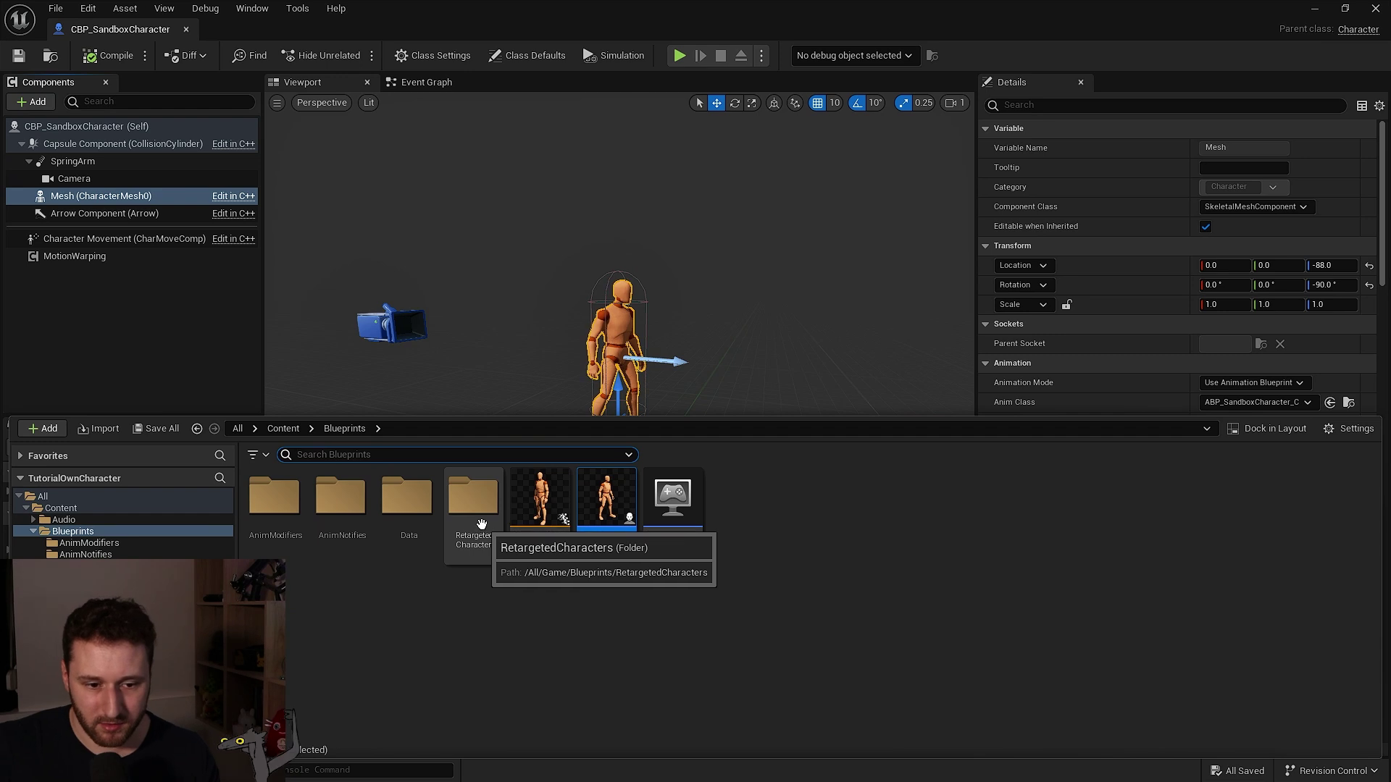
double_click(497, 568)
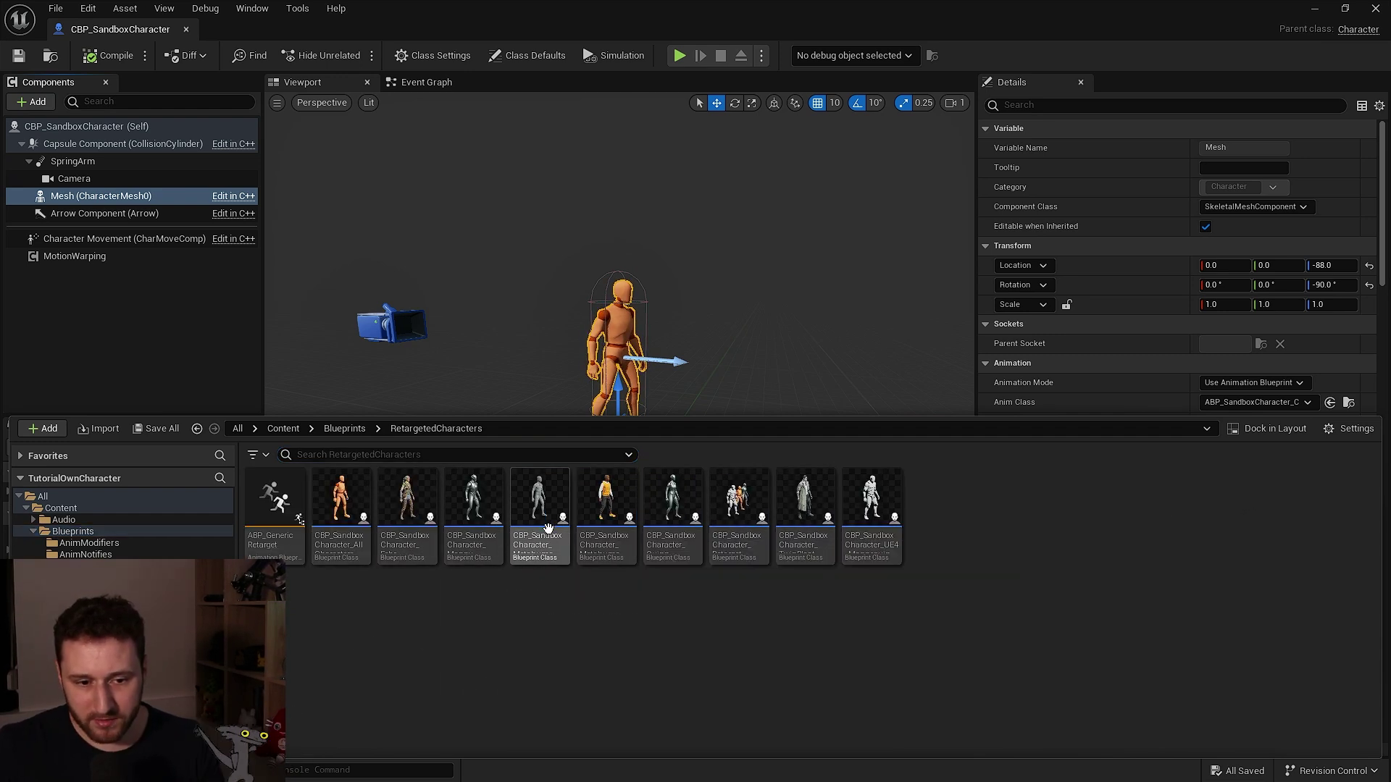
double_click(478, 497)
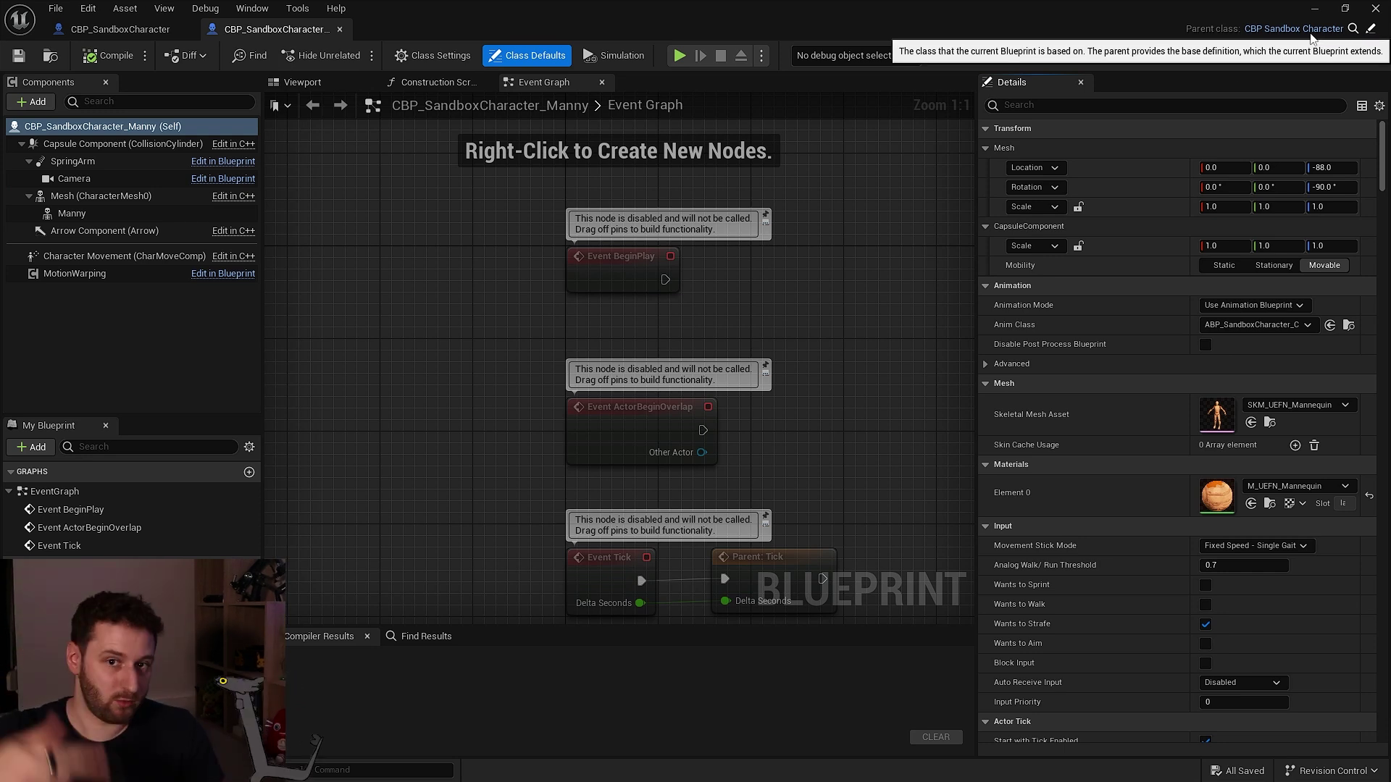
Examine the inherited Mesh component and its Manny child in the viewport, comparing their skeletal mesh and visibility settings
click(102, 196)
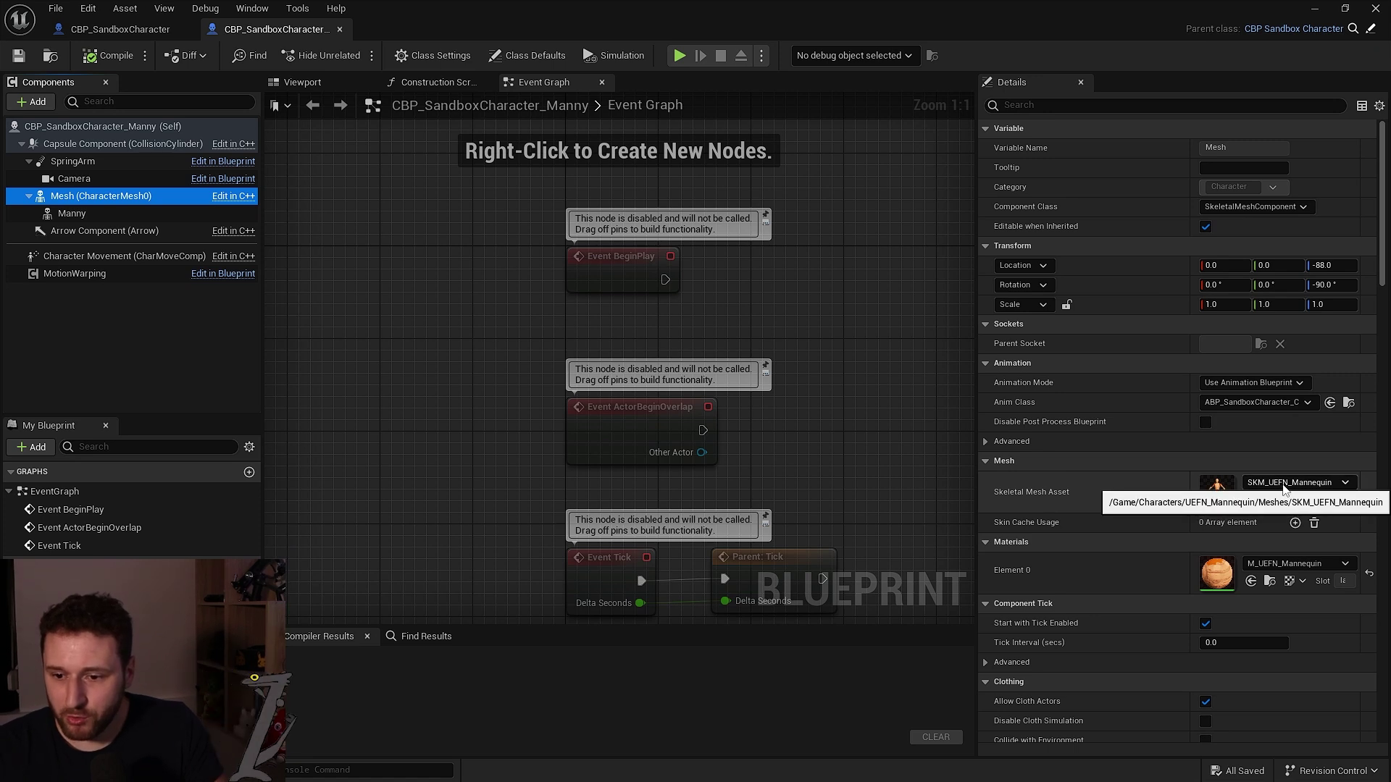
scroll(1275, 517, down, 15)
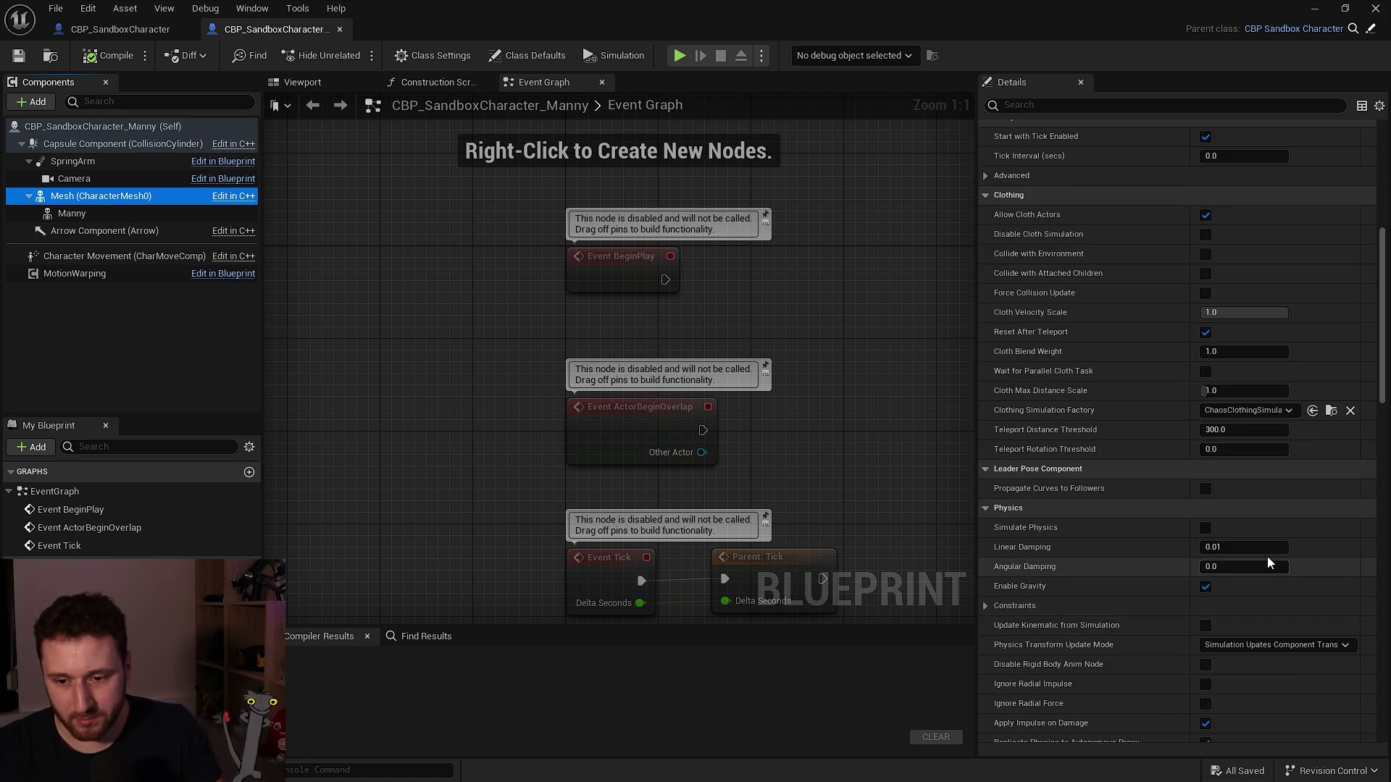
click(303, 81)
click(64, 214)
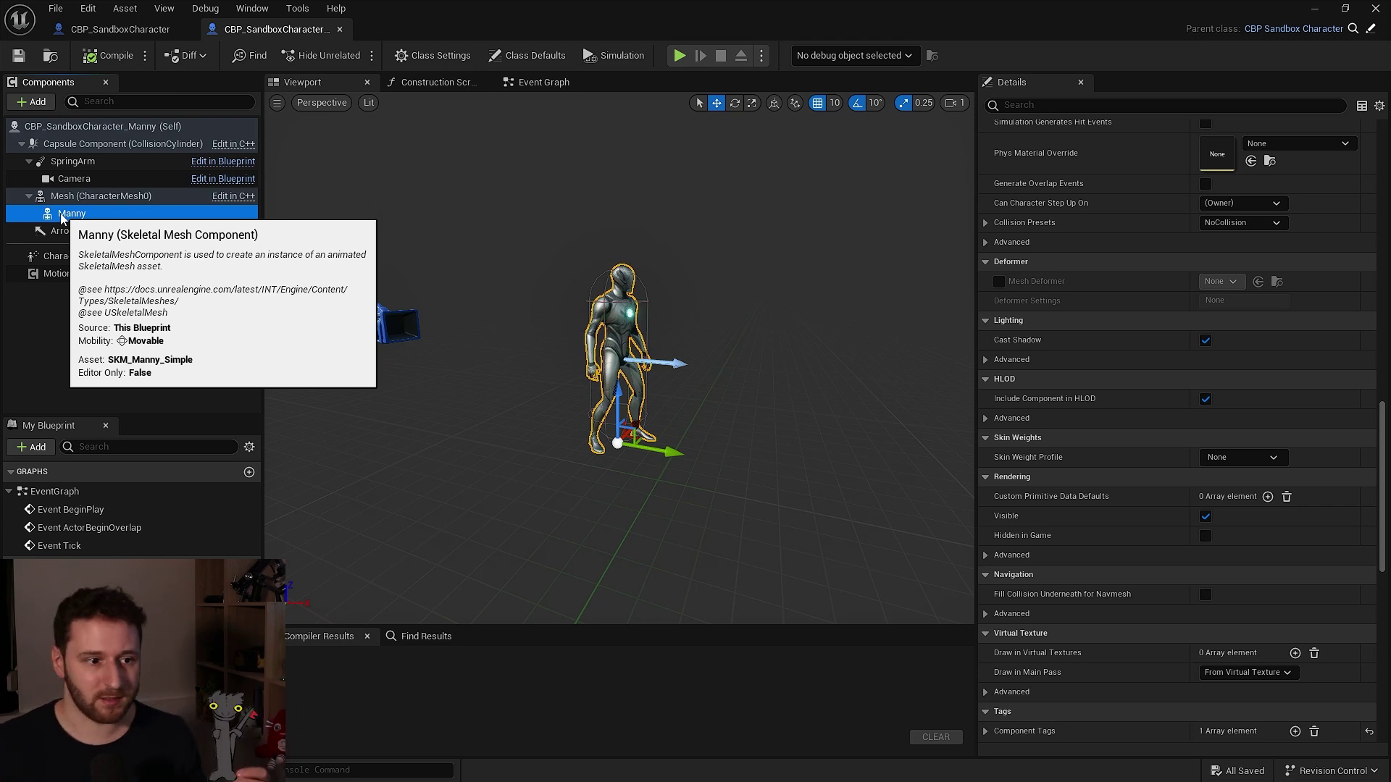
click(75, 197)
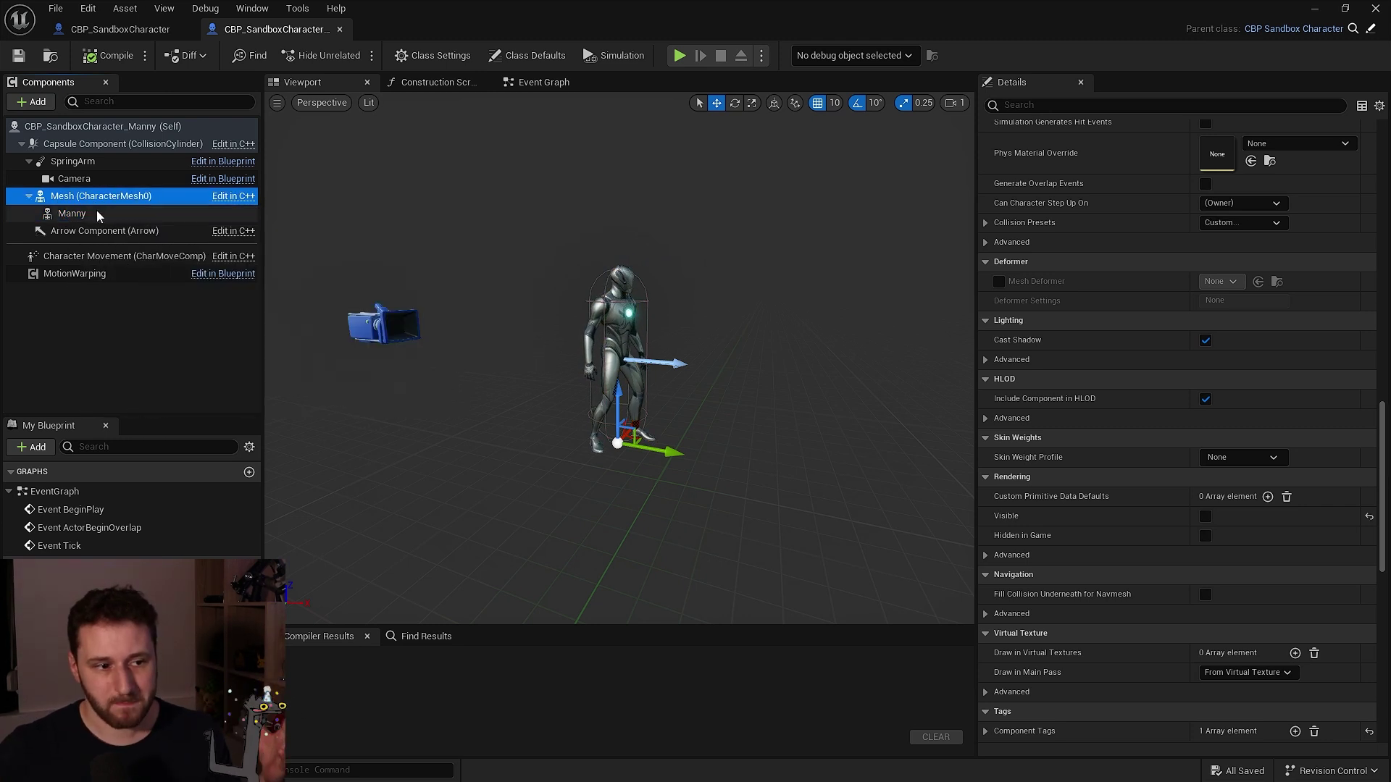
click(72, 214)
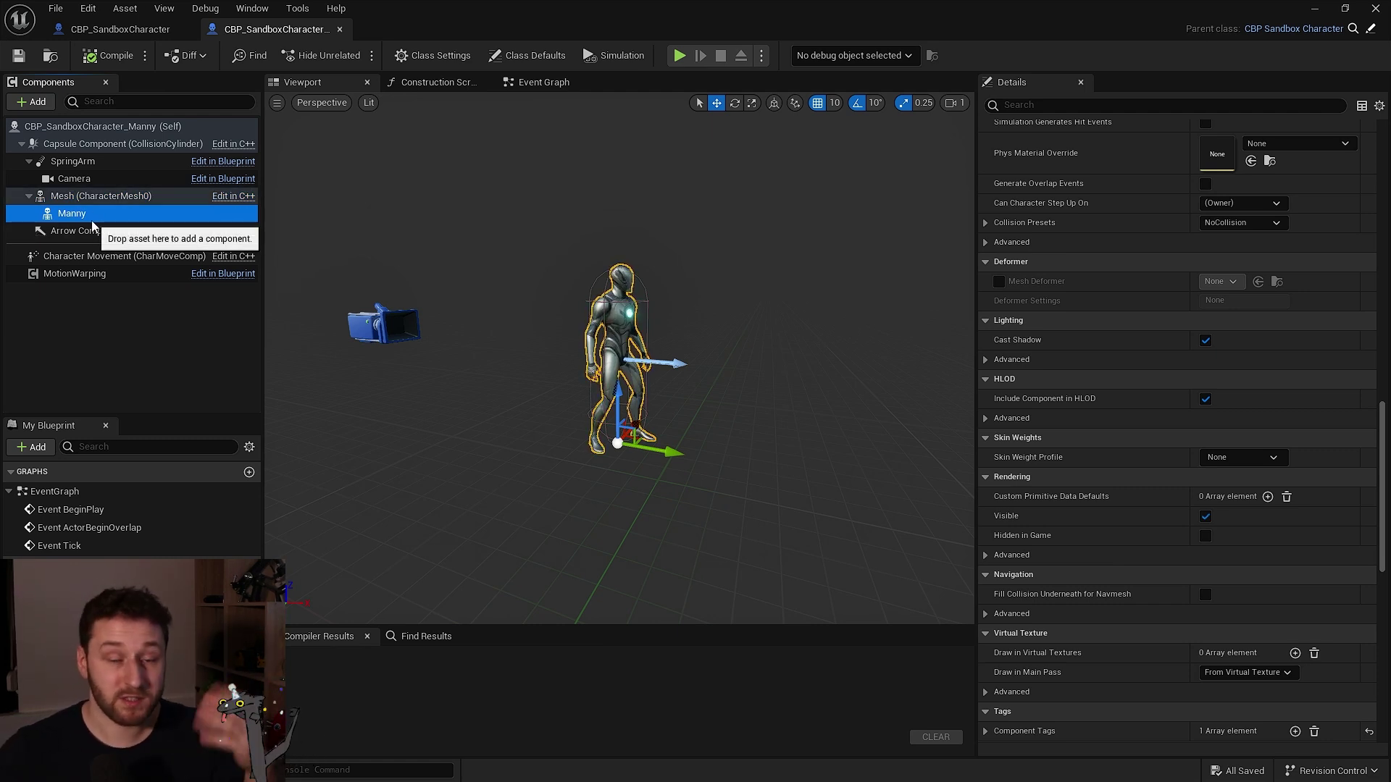
Check Manny's animation class and open the ABP_GenericRetarget animation blueprint from the RetargetedCharacters folder
scroll(1040, 455, up, 15)
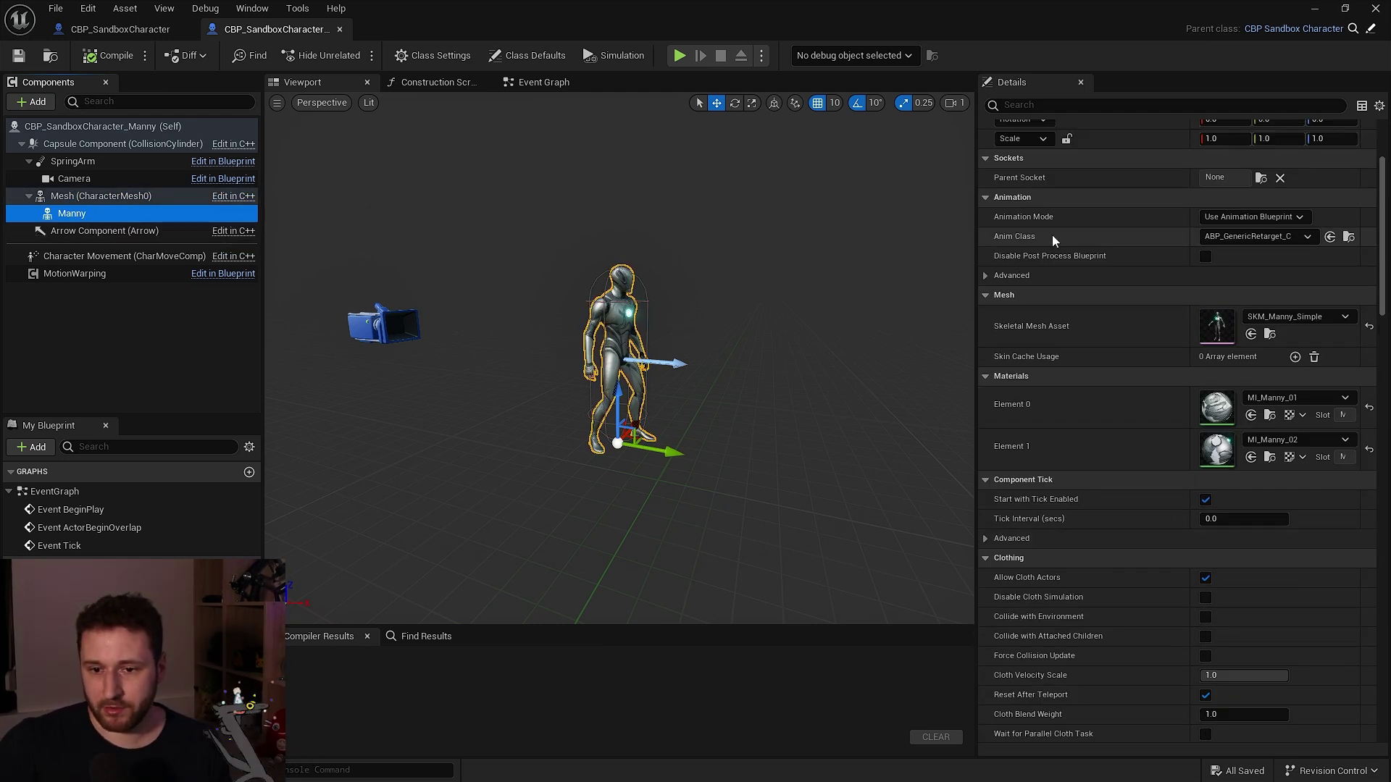
key(ctrl+space)
click(278, 531)
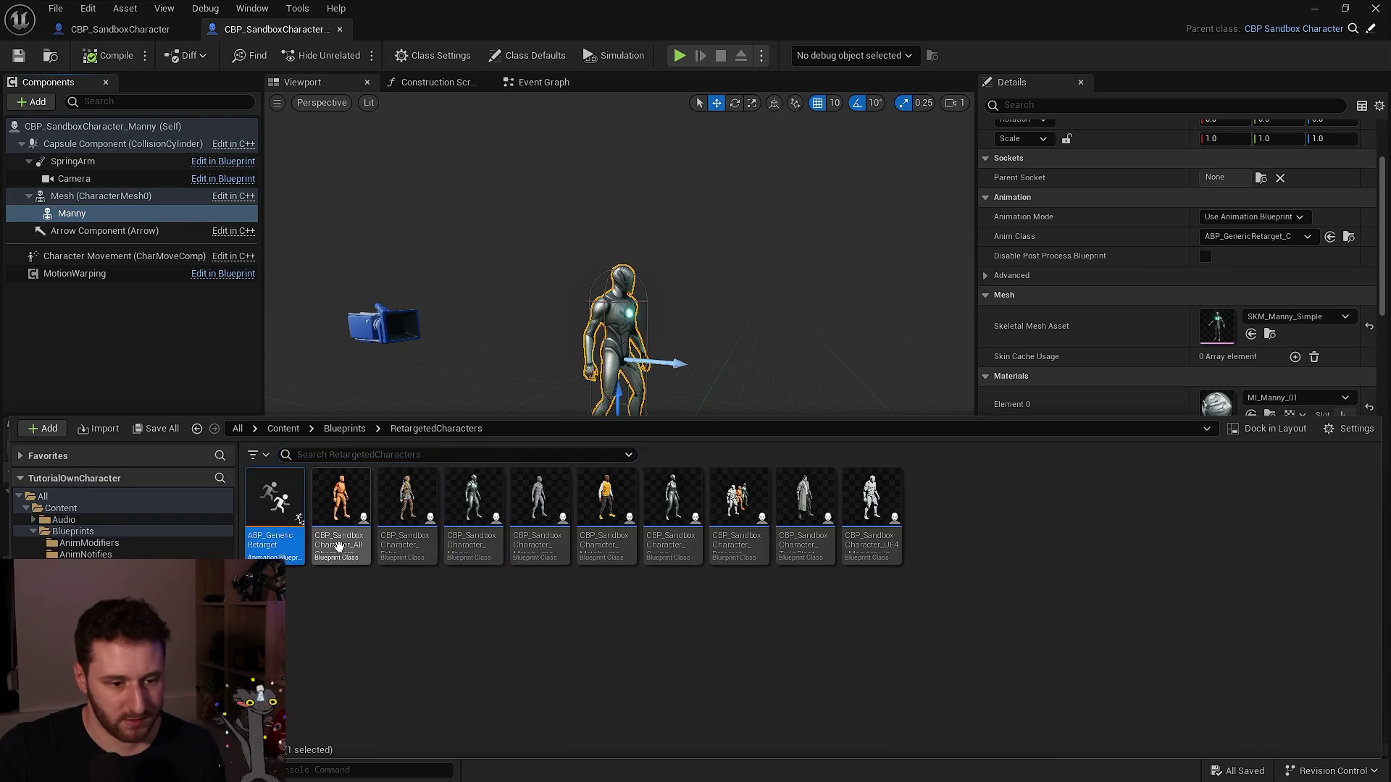
double_click(275, 507)
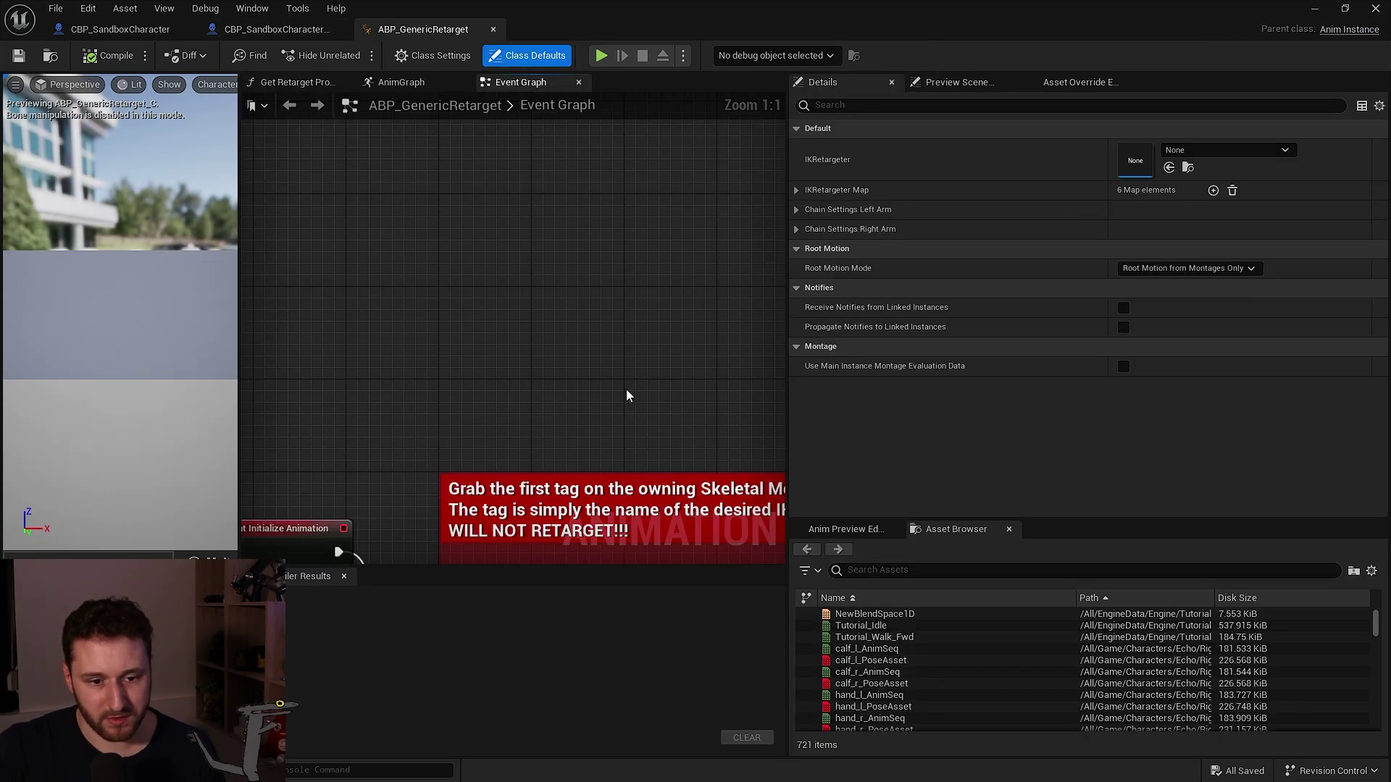
Examine the IK Retargeter selection logic in the event graph and the Retarget Pose From Mesh node in the AnimGraph
drag(561, 308, 699, 342)
right_drag(667, 316, 485, 318)
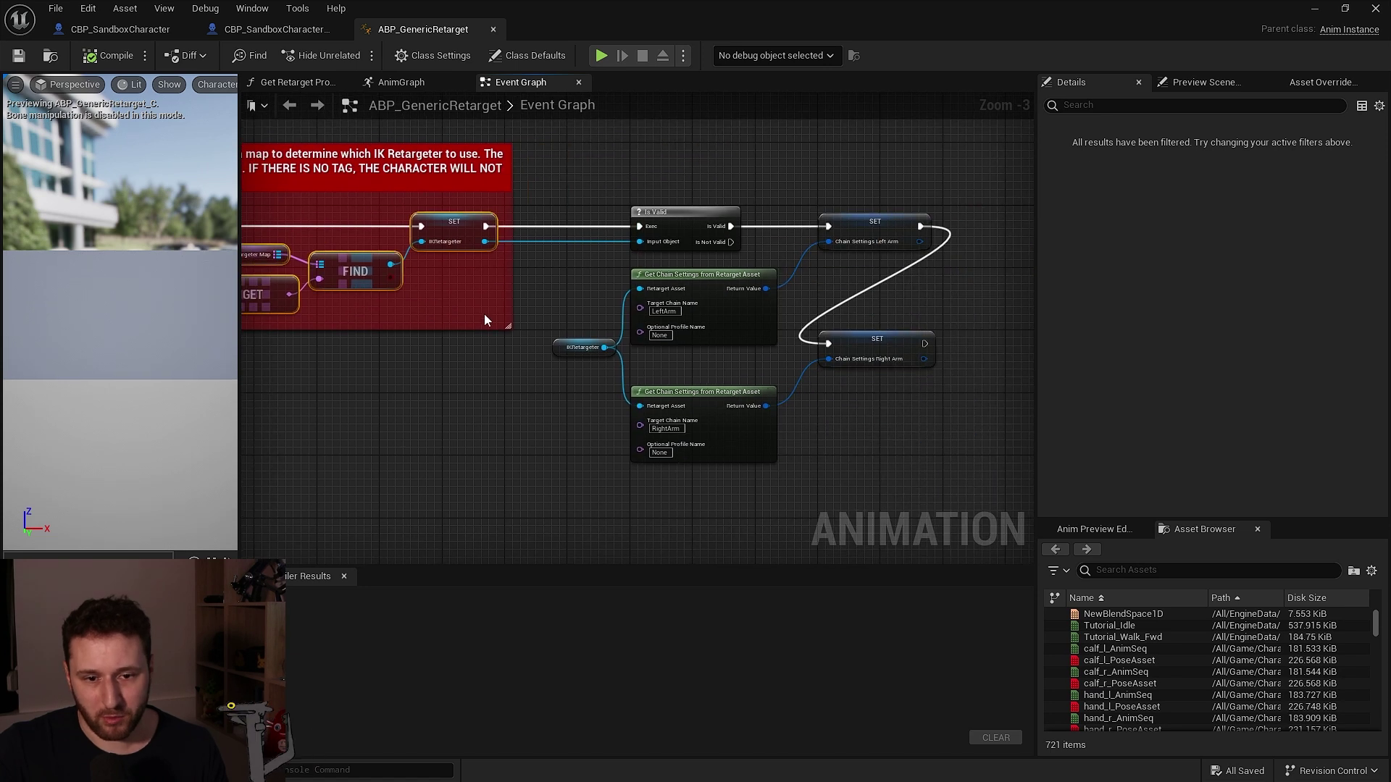
click(398, 85)
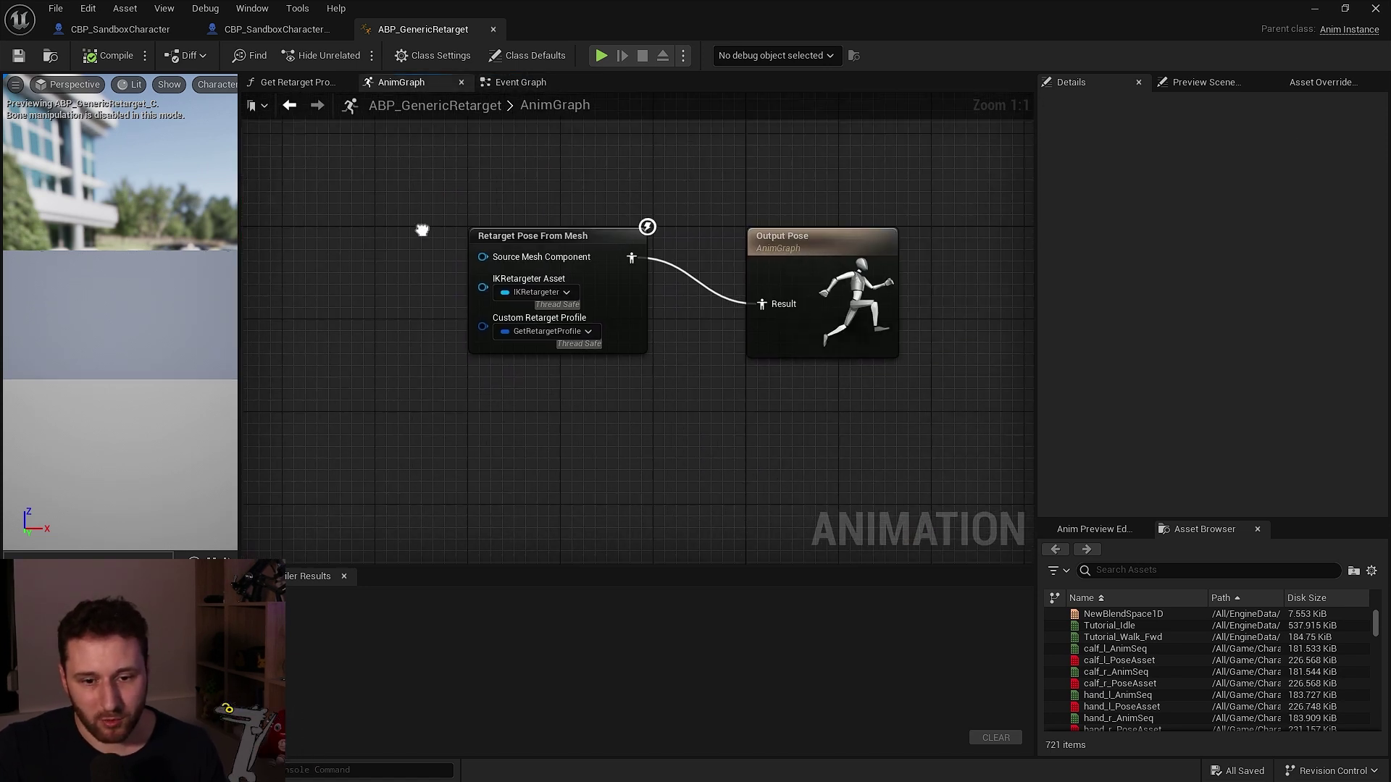
click(558, 275)
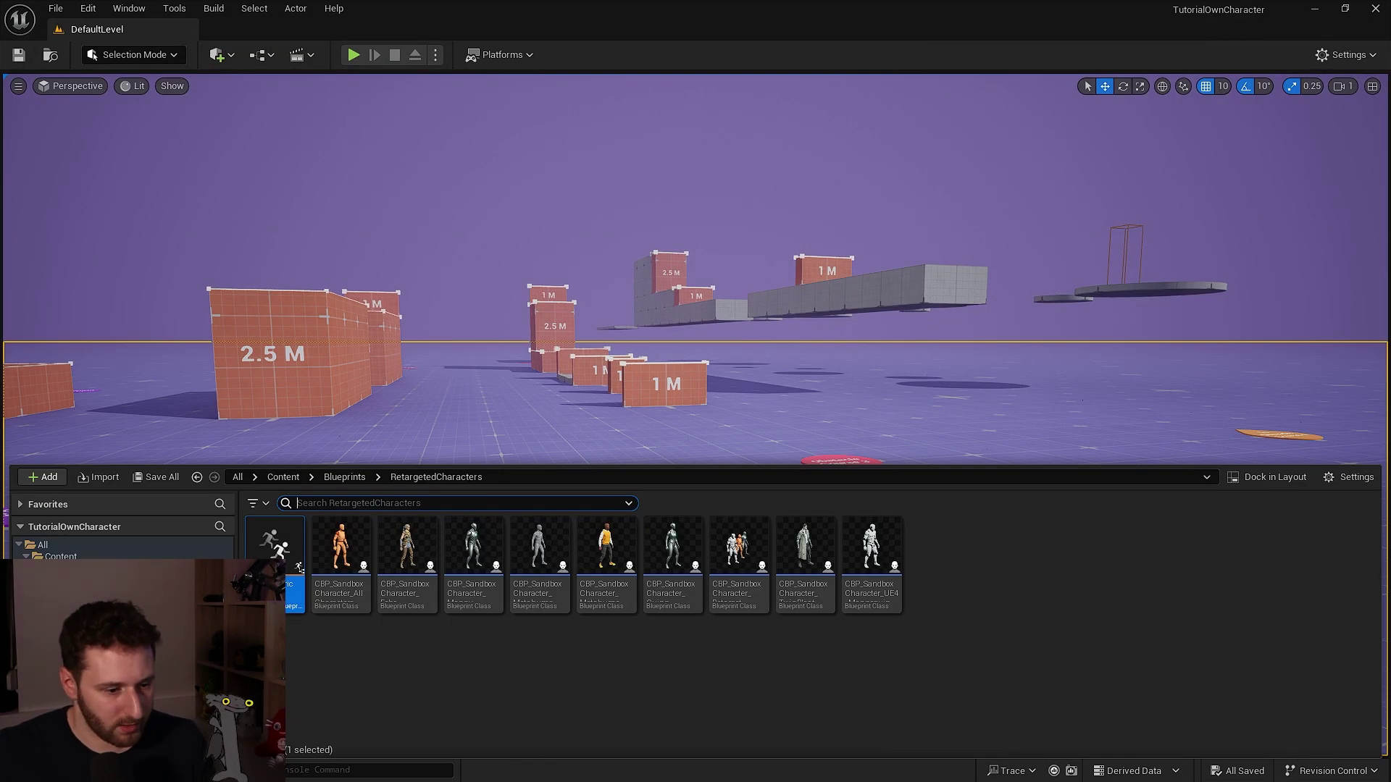
Create a new folder named Bunny inside the Characters content folder
click(72, 641)
right_click(395, 646)
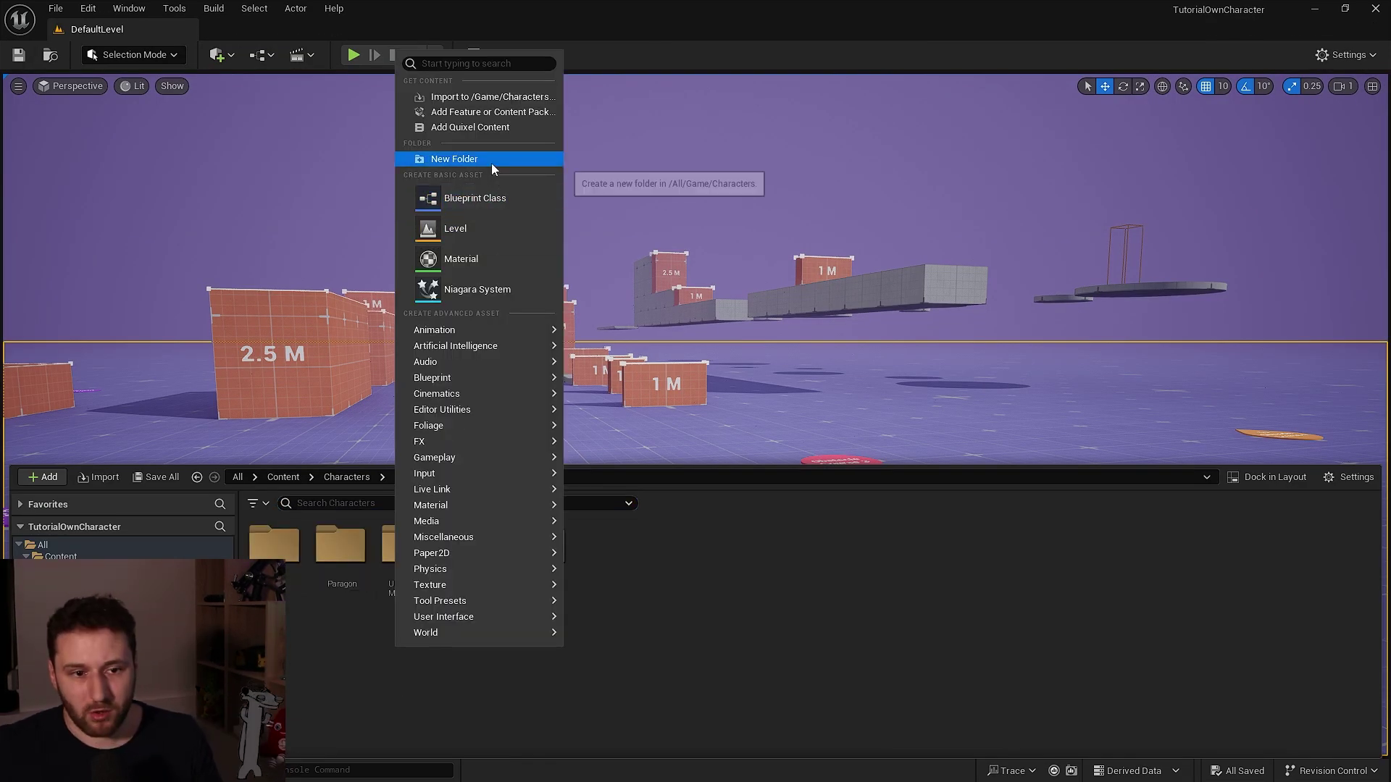
click(491, 161)
text(Bunny)
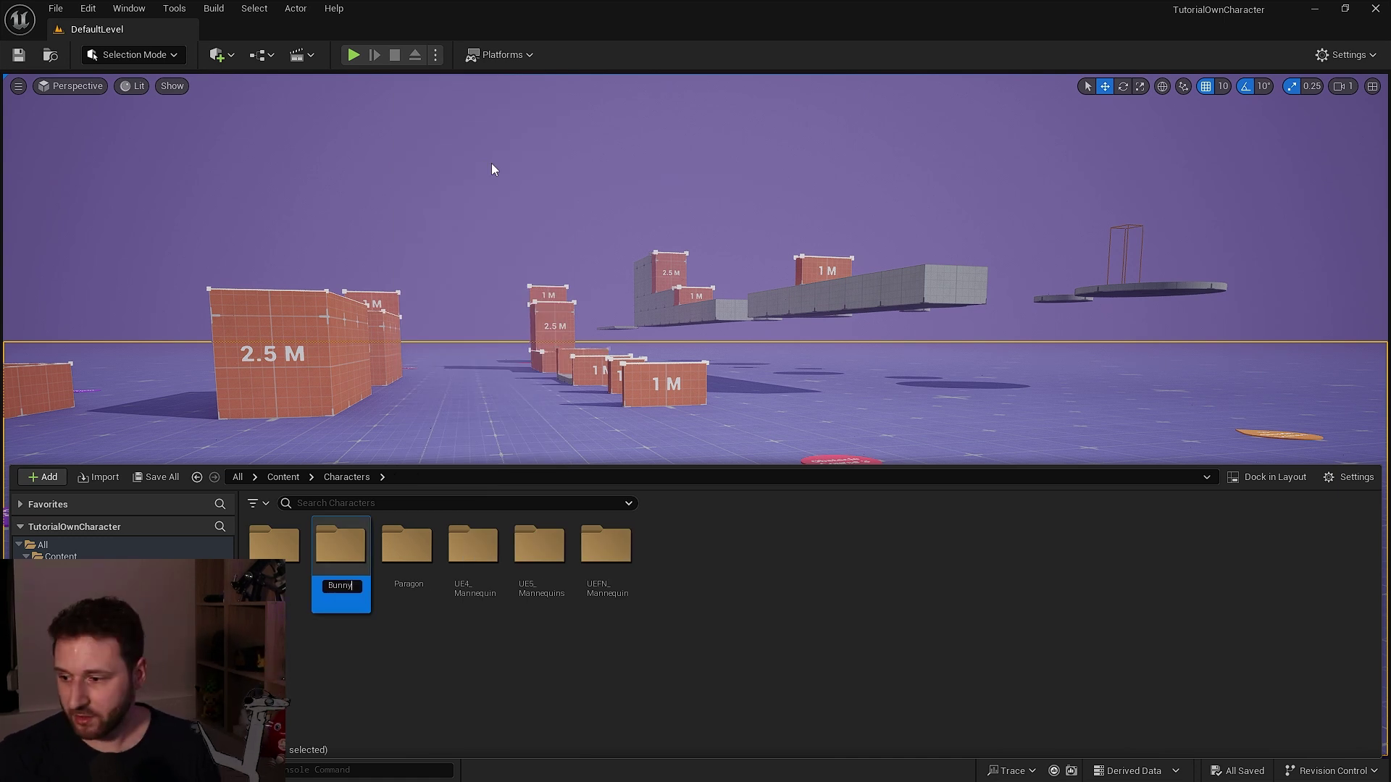
key(Return)
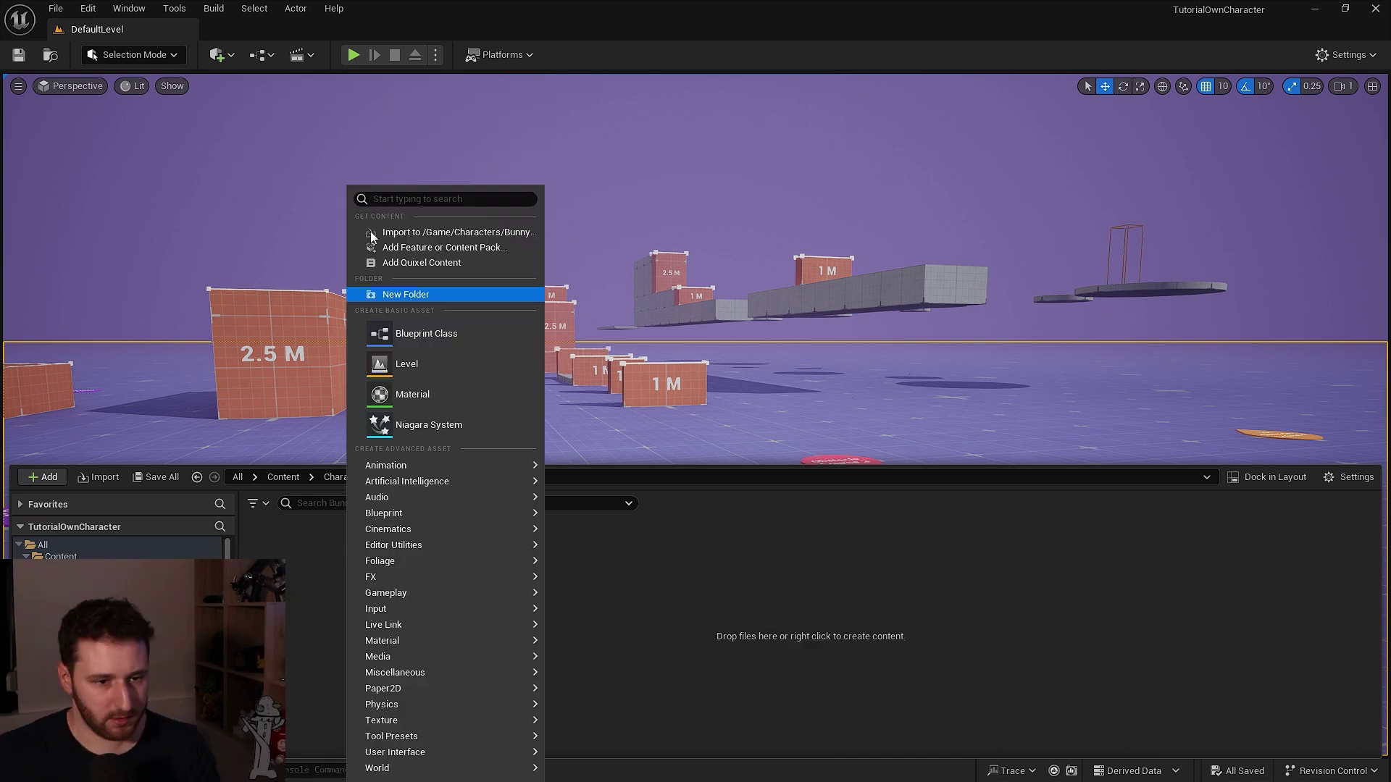
Import Bunny.fbx from the BunnyForUE5 folder on disk into the project's Bunny folder
click(410, 235)
click(71, 328)
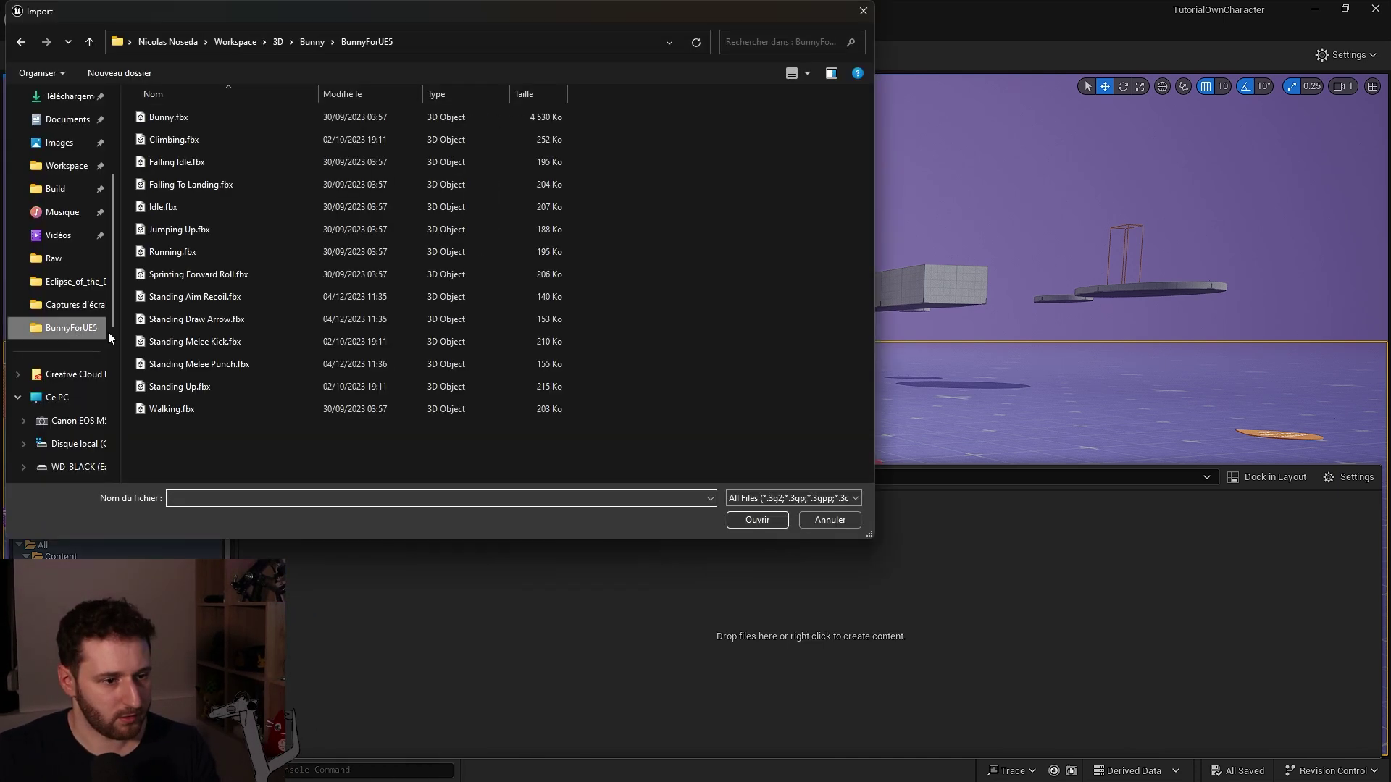
double_click(172, 119)
click(644, 670)
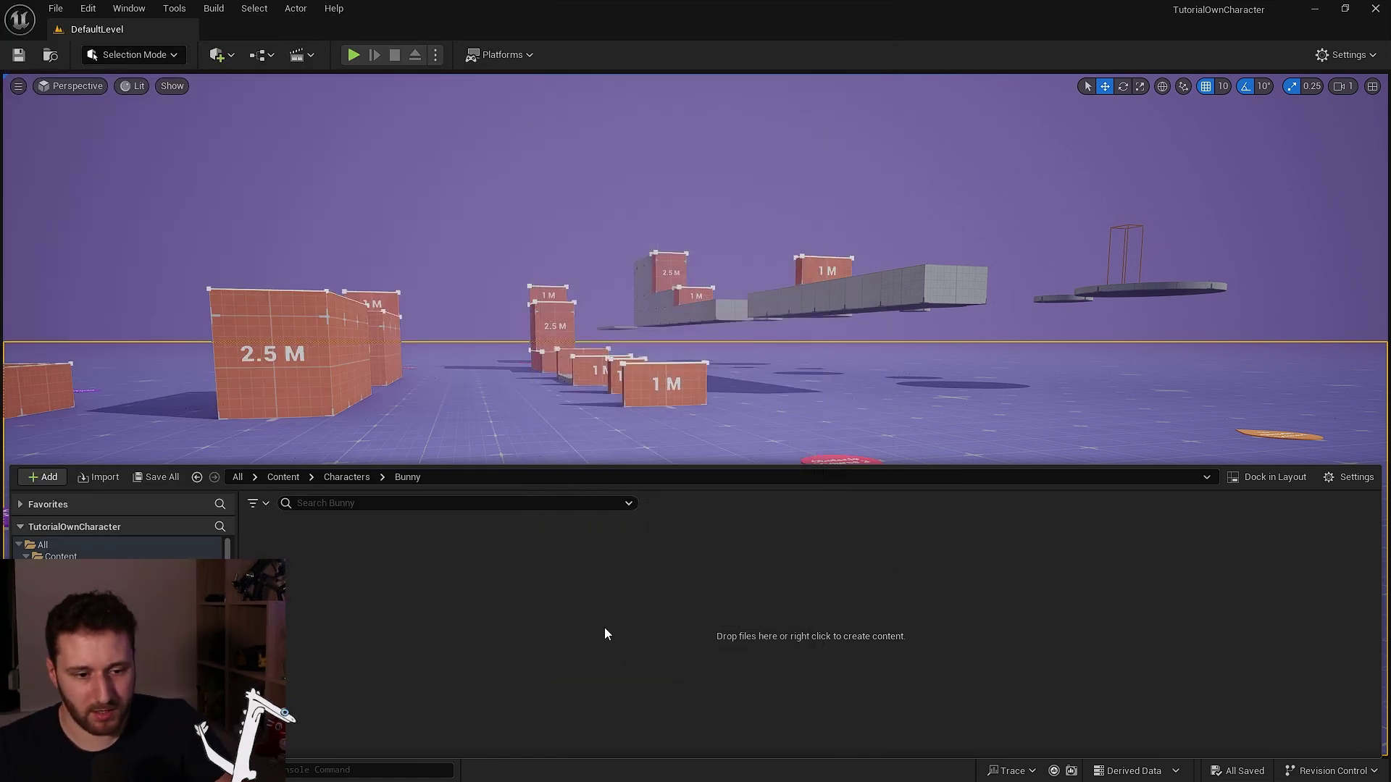
Open the imported Bunny_Skeleton and inspect its LeftUpLeg, root and Hips bones in the skeleton tree
double_click(533, 554)
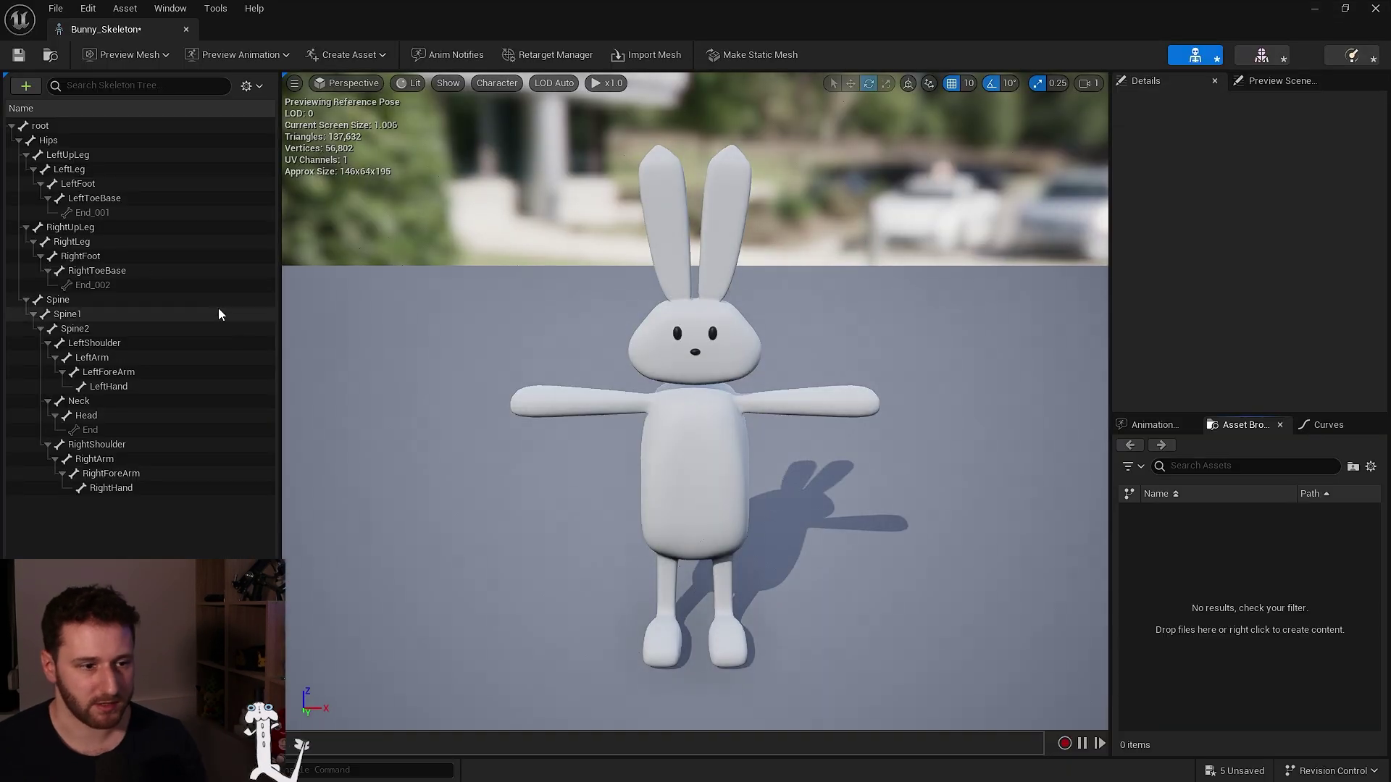
click(67, 154)
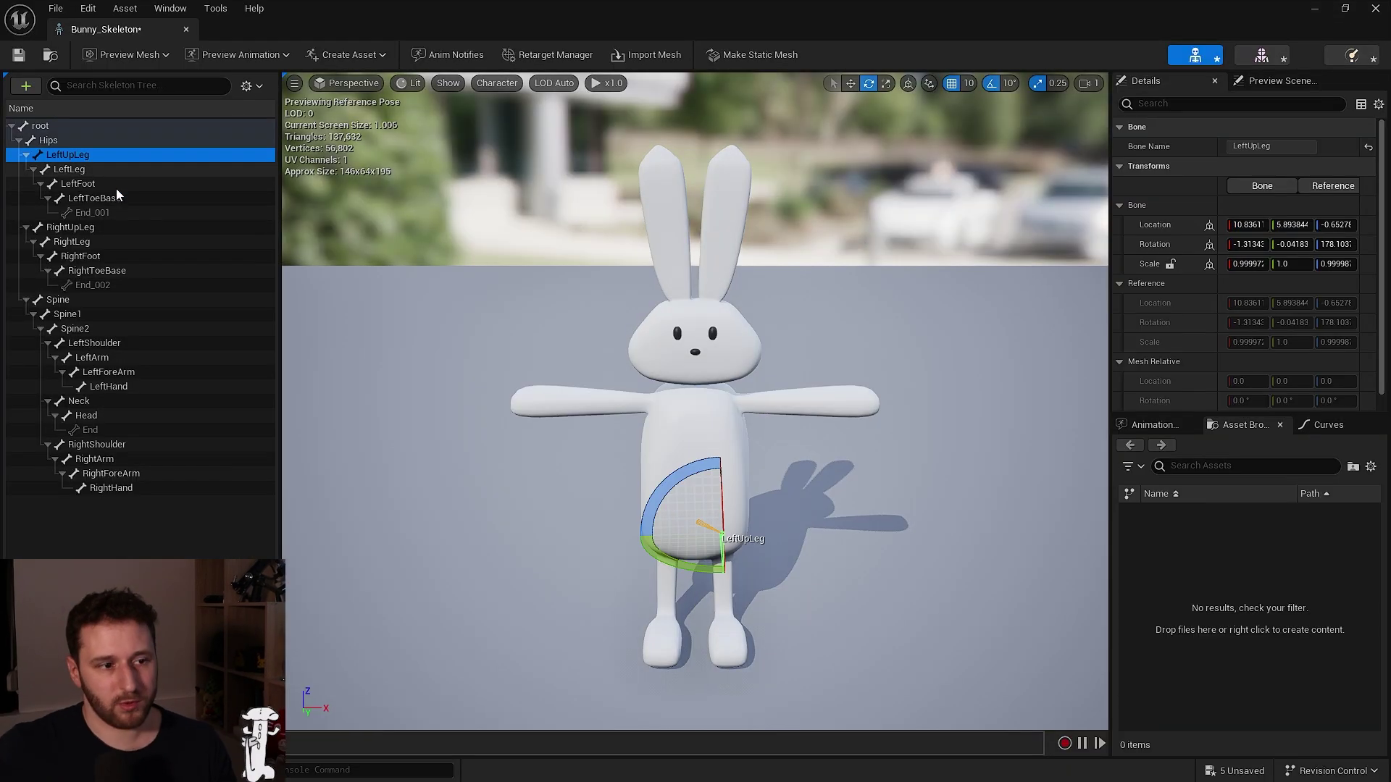
click(42, 126)
click(51, 140)
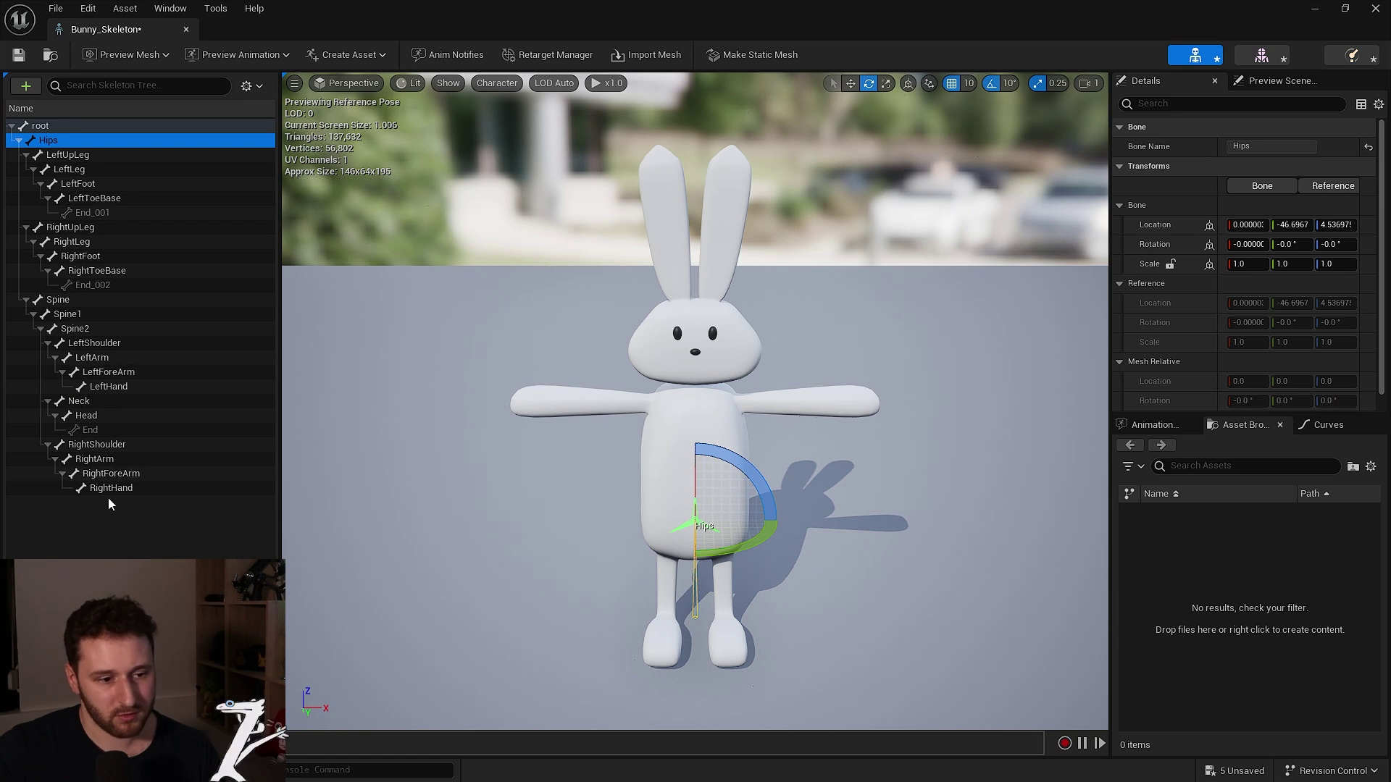
click(65, 127)
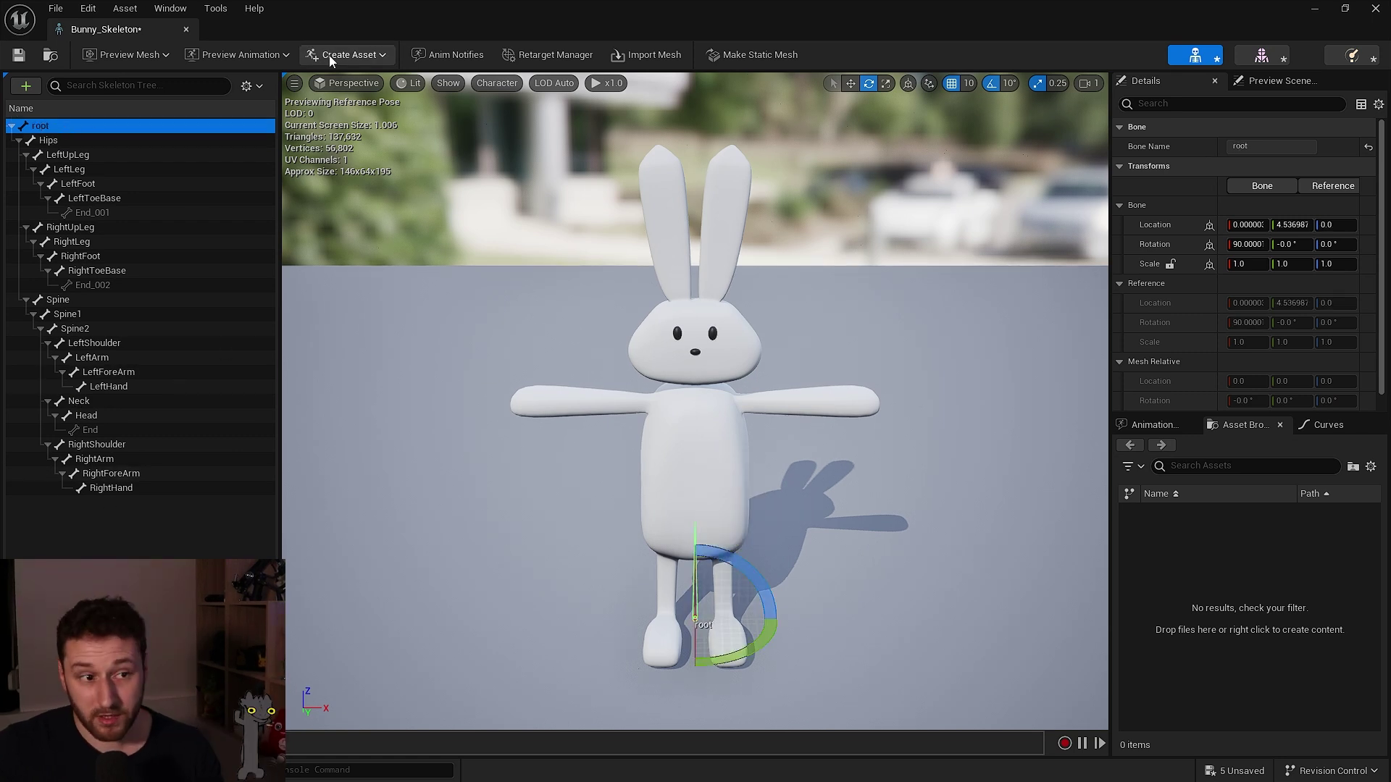
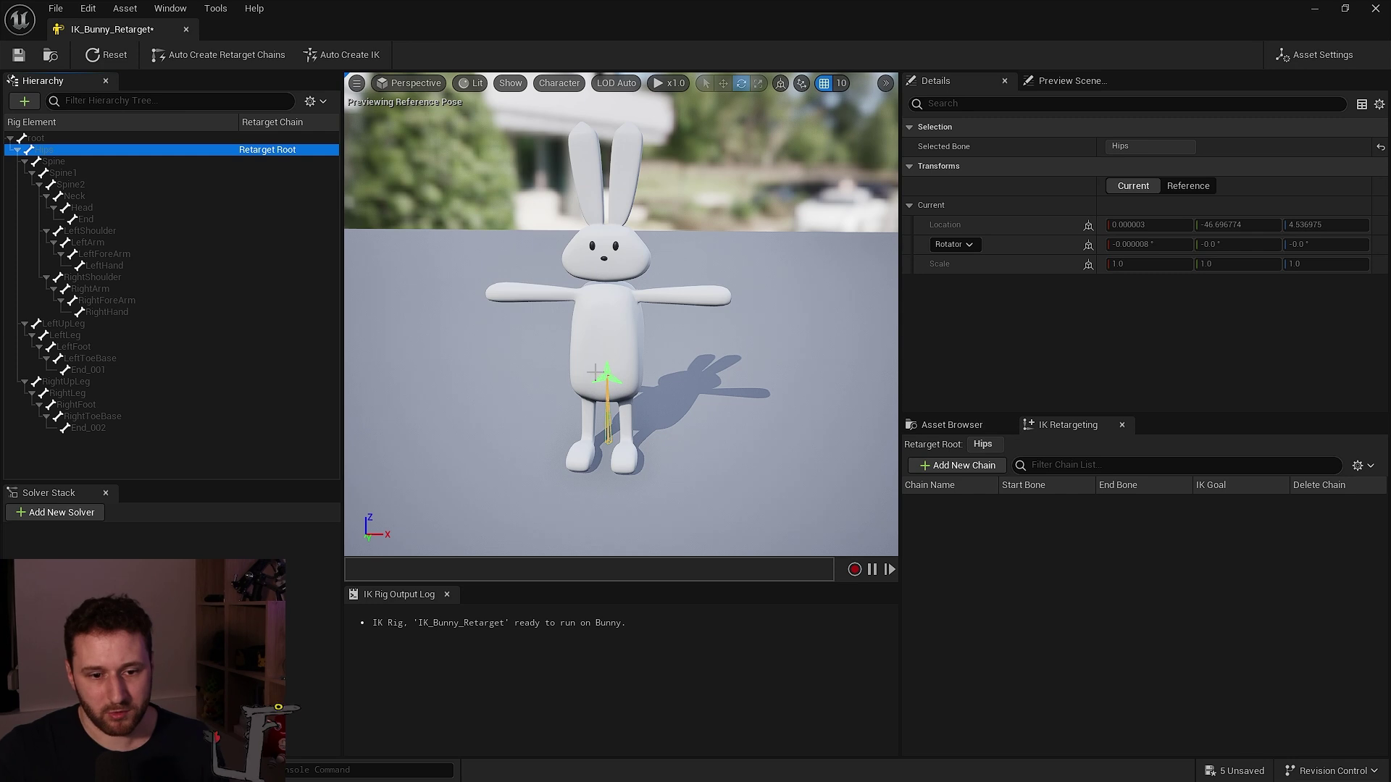
Add a retarget chain named Root on the root bone of IK_Bunny_Retarget, without a goal
right_click(45, 139)
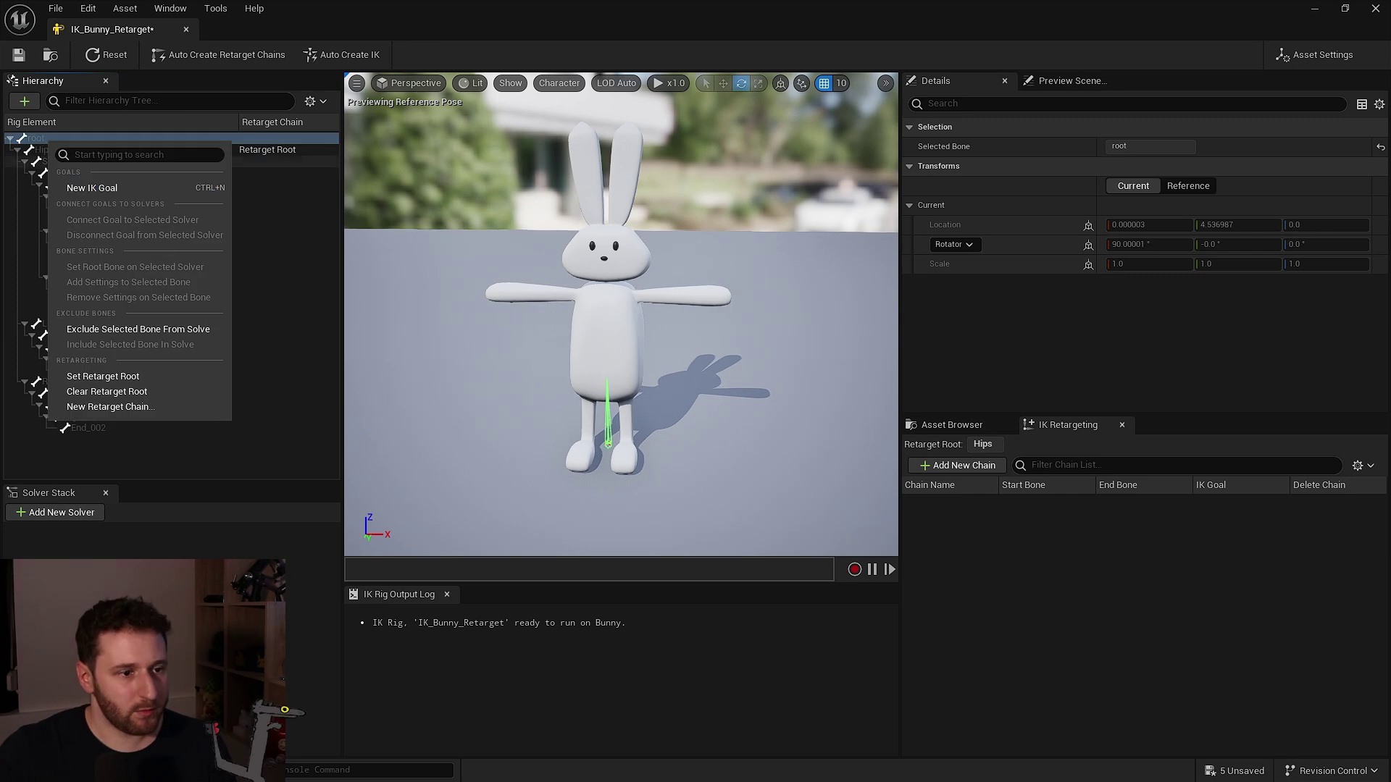
click(88, 412)
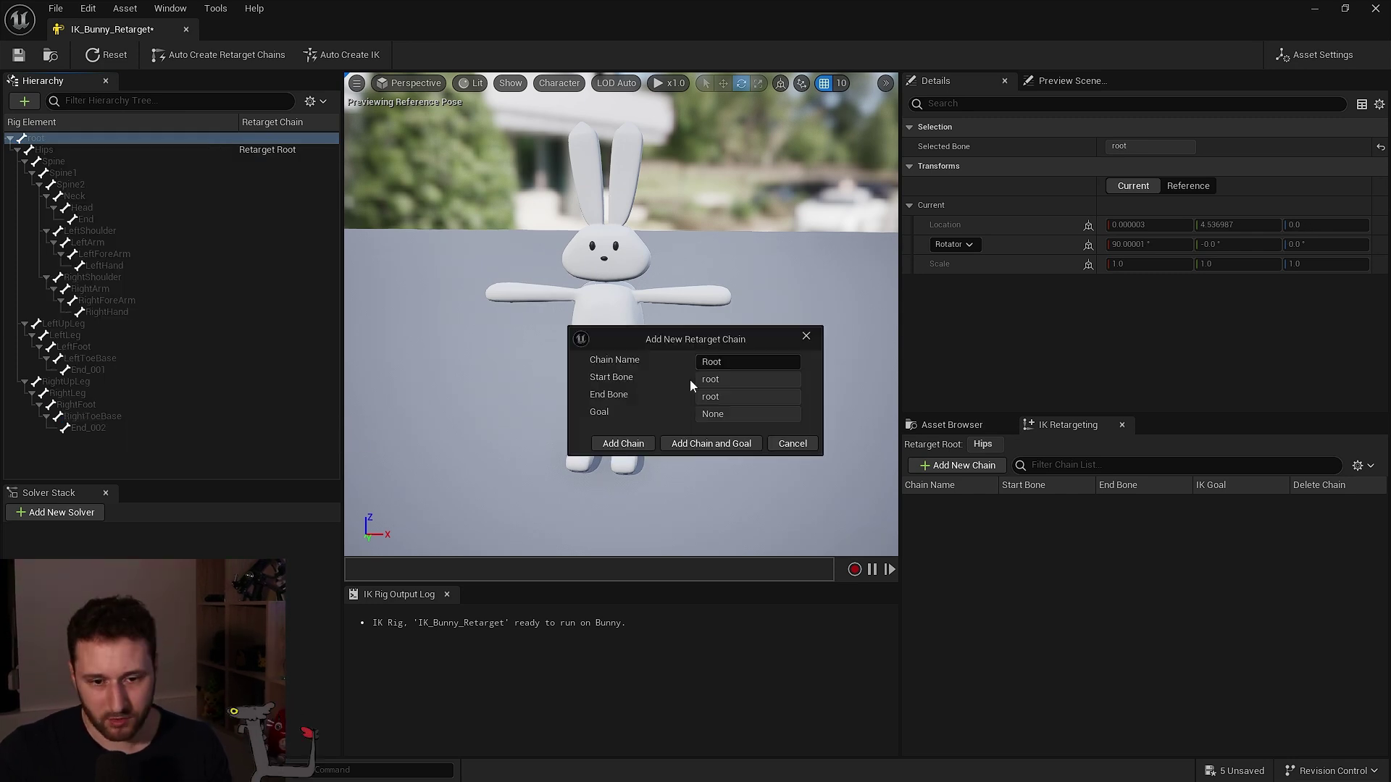
click(623, 444)
Add a Spine retarget chain covering the bones from Spine to Spine2, without a goal
click(65, 160)
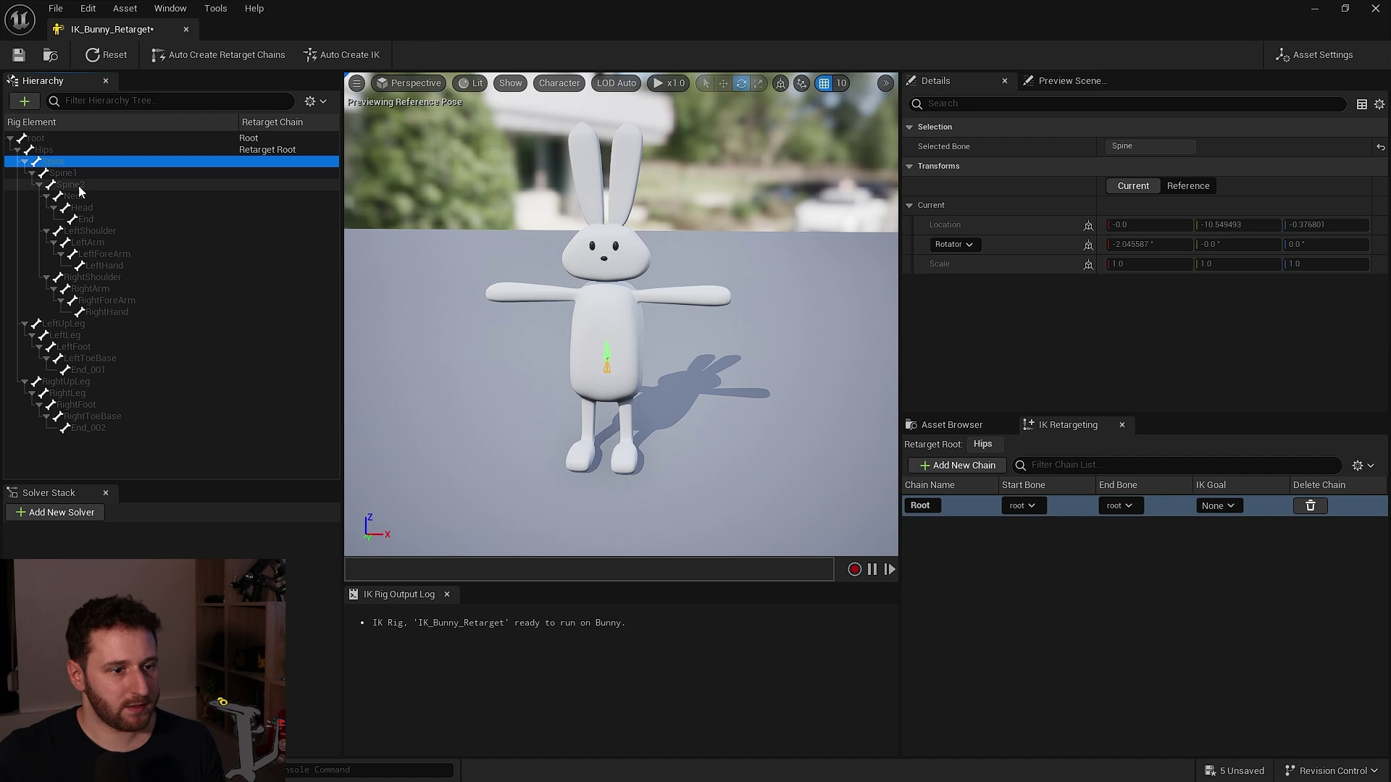
shift+click(80, 185)
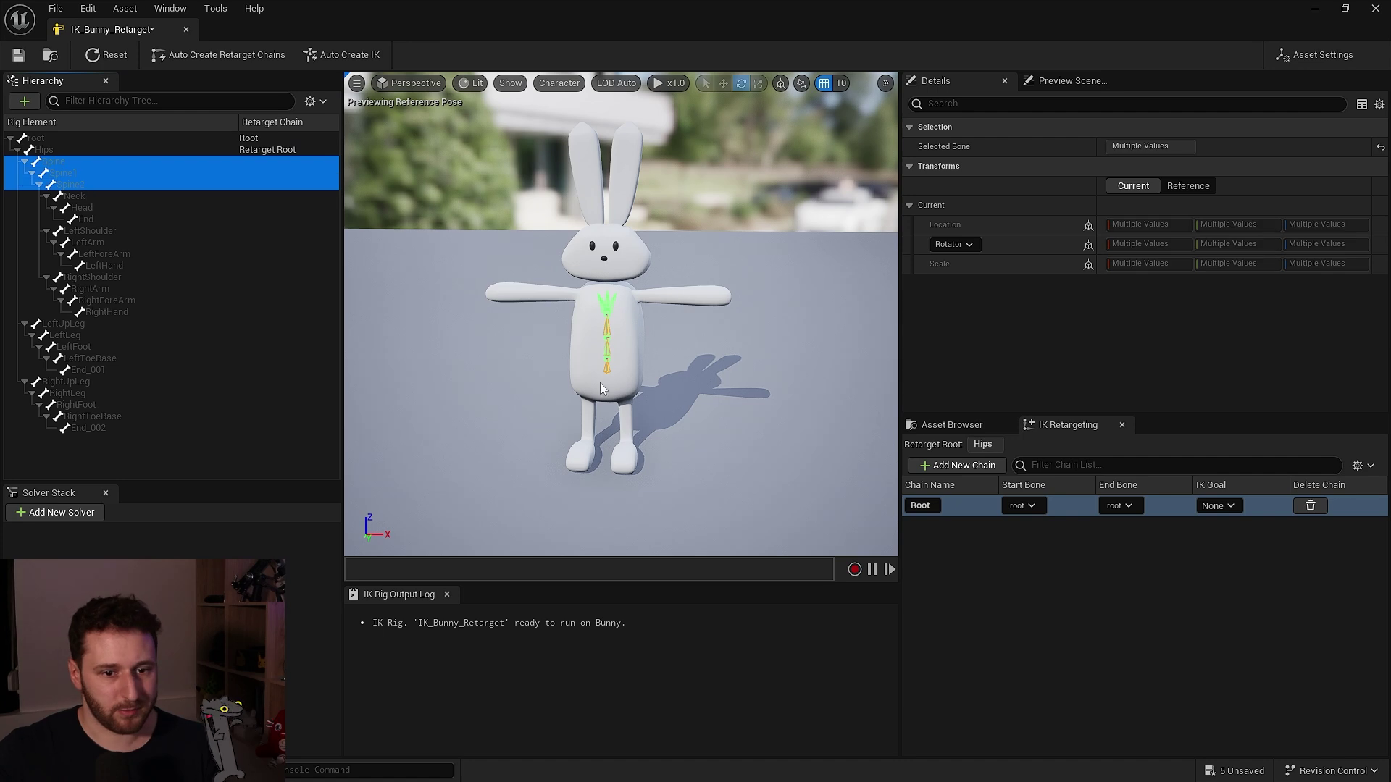
right_click(112, 184)
click(177, 451)
click(624, 444)
Add separate single-bone retarget chains for the Neck and Head bones, without goals
click(76, 197)
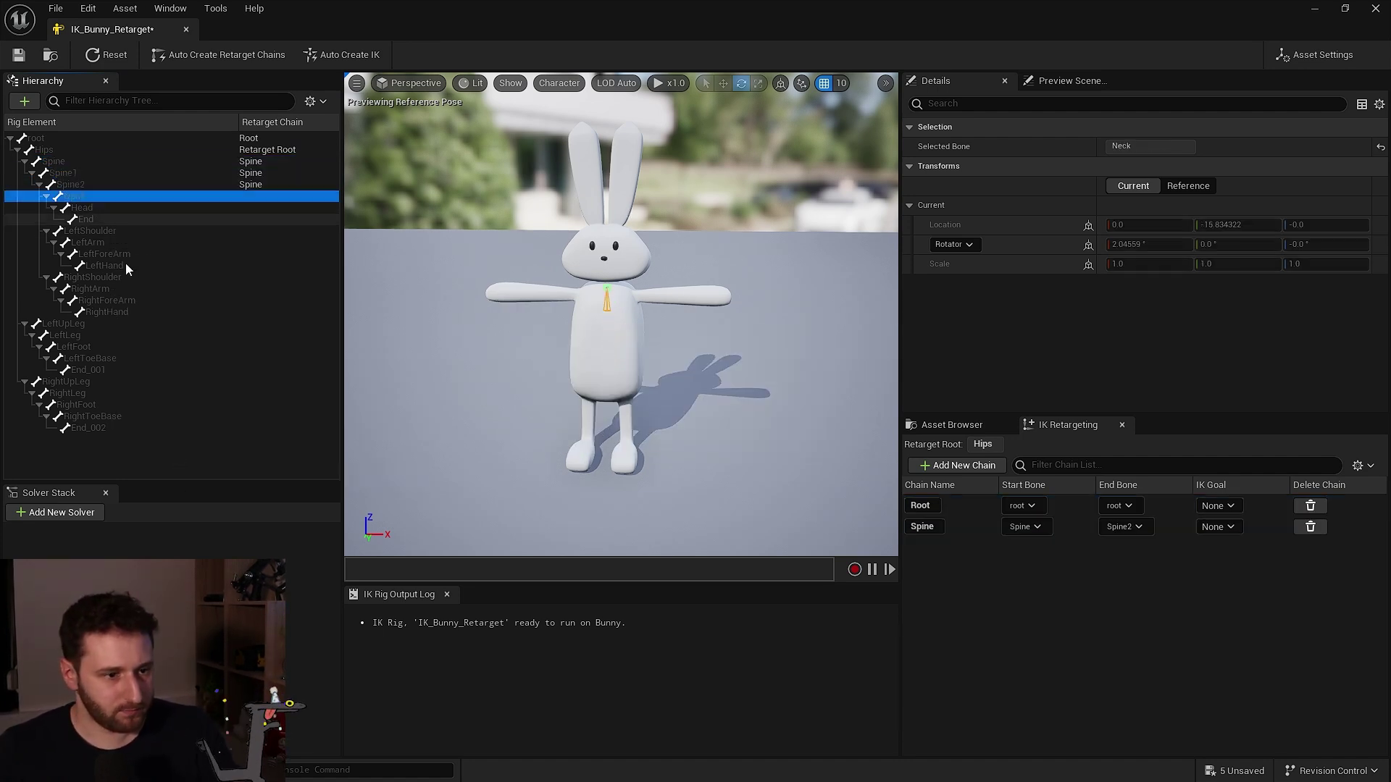
right_click(86, 202)
click(148, 432)
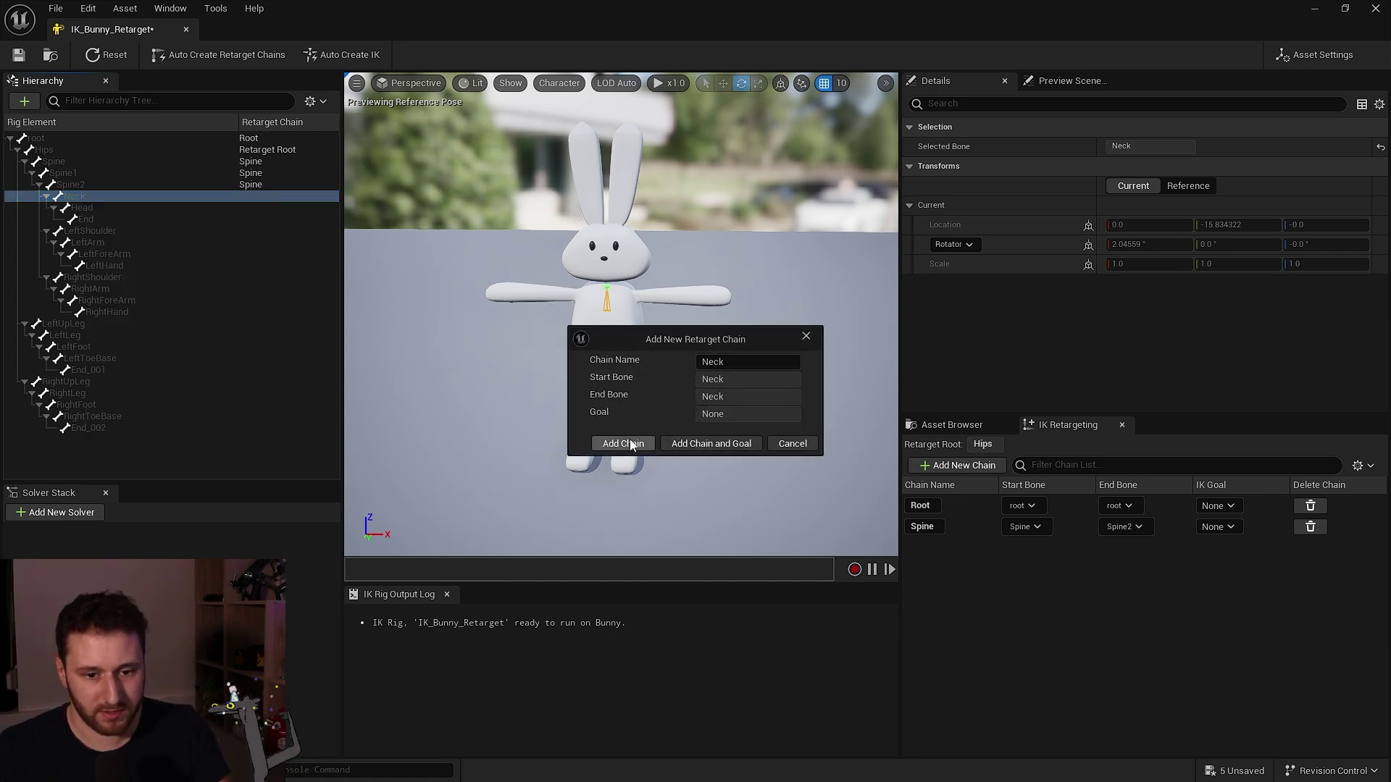
click(628, 444)
right_click(82, 210)
click(149, 471)
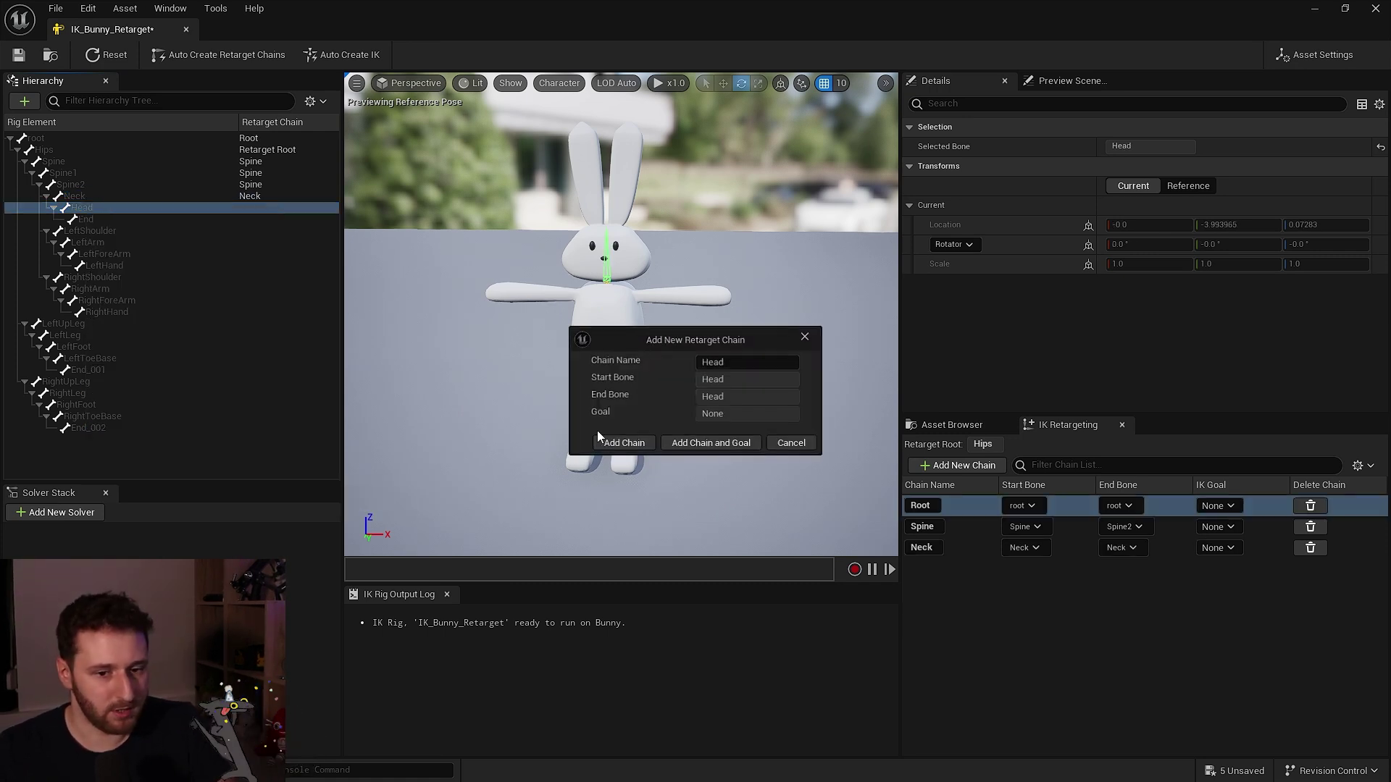
click(629, 449)
Add a LeftClavicle retarget chain on LeftShoulder and a LeftArm chain from LeftArm to LeftHand, without goals
right_click(98, 231)
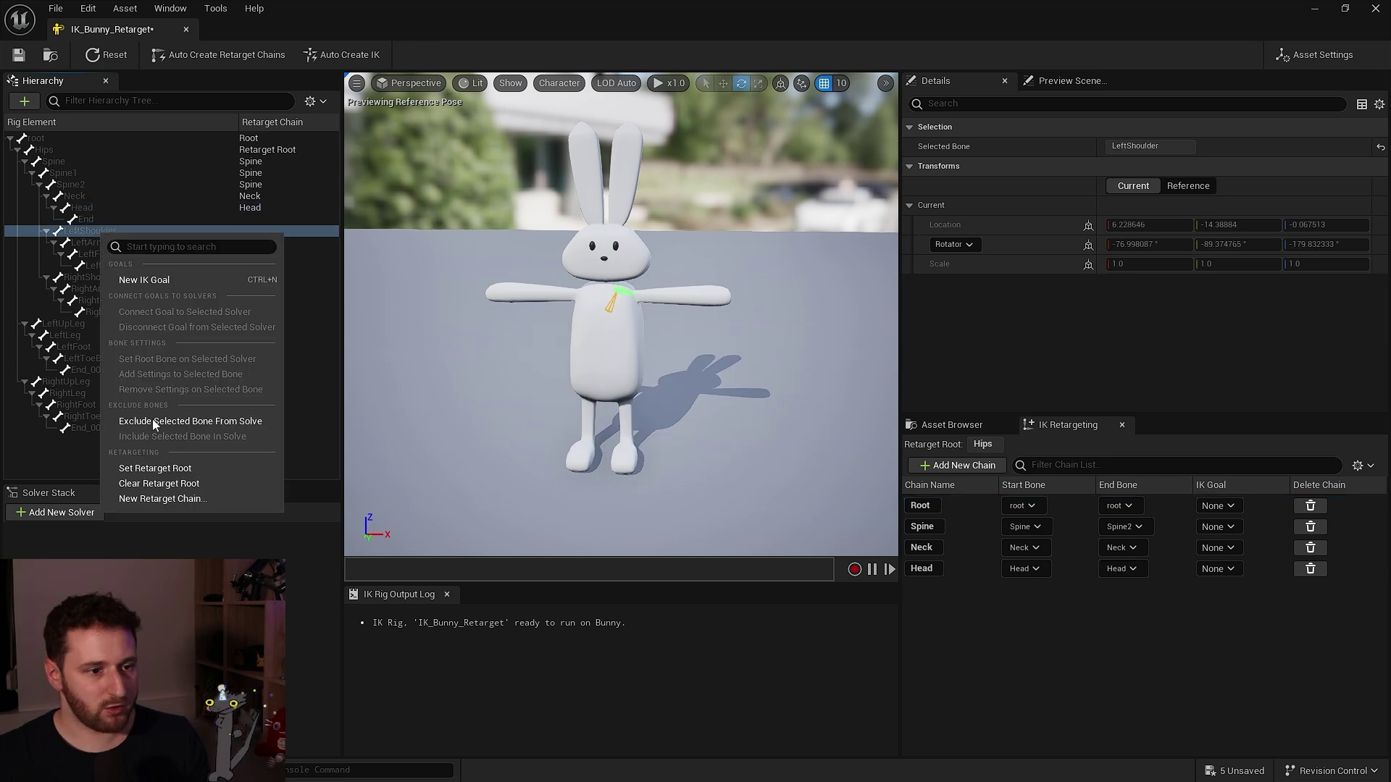
click(165, 507)
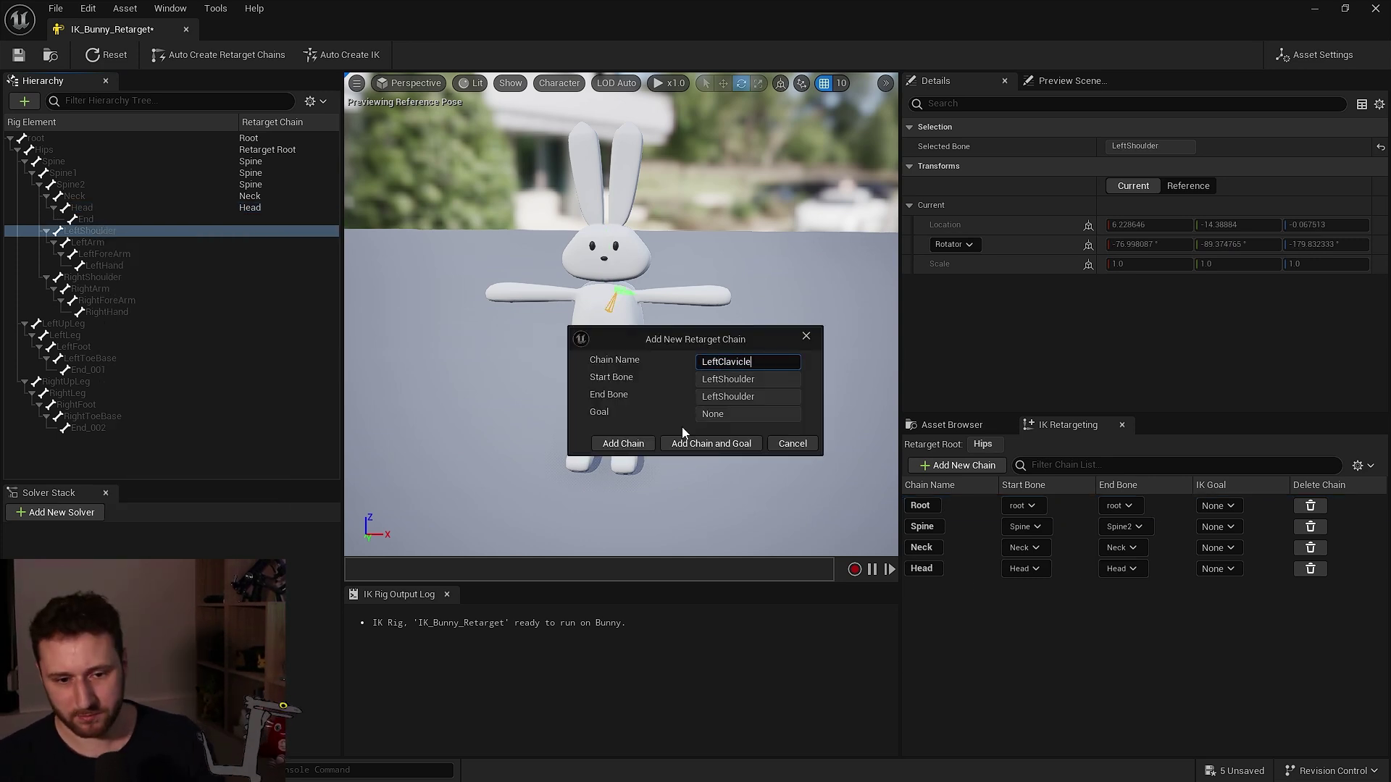
click(627, 443)
click(94, 243)
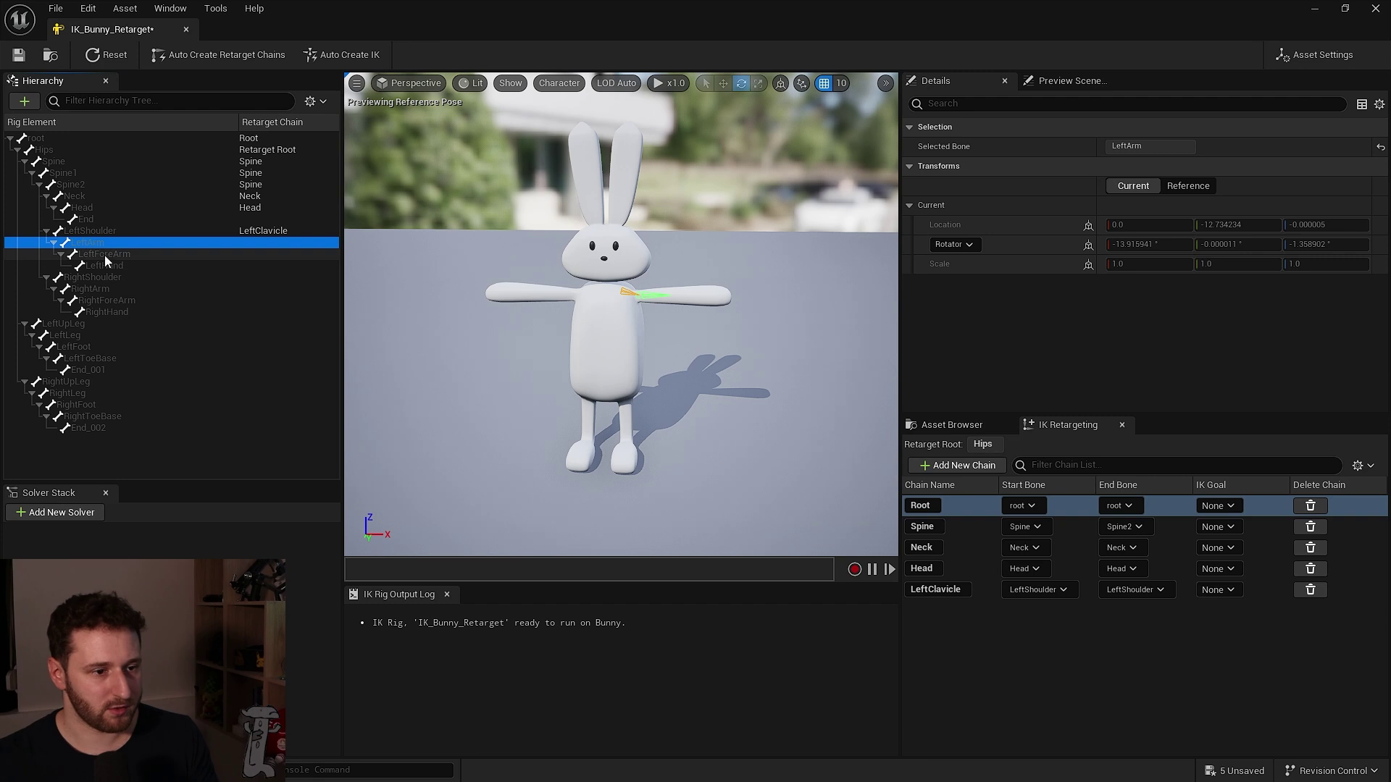
shift+click(107, 265)
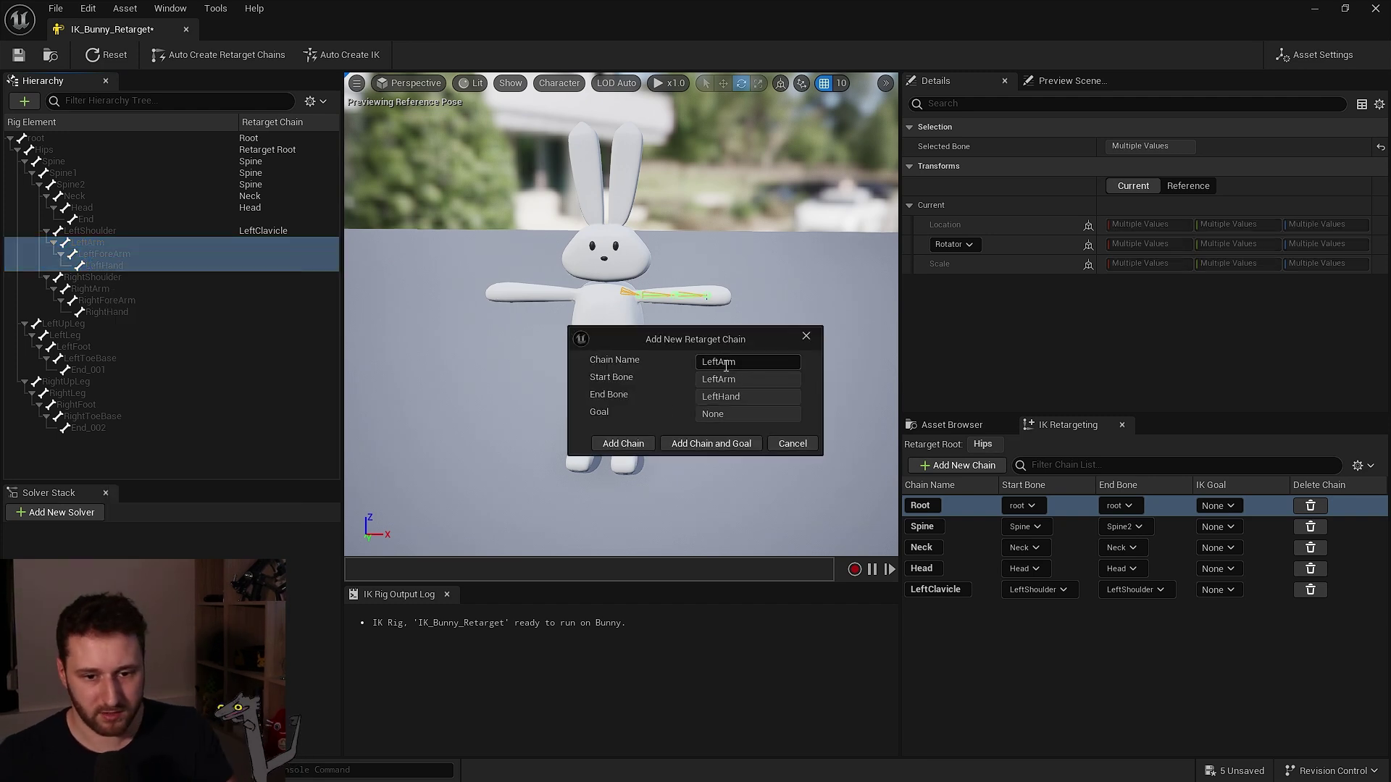
click(623, 444)
Add a RightClavicle retarget chain on RightShoulder and a RightArm chain from RightArm to RightHand, without goals
right_click(109, 279)
click(172, 547)
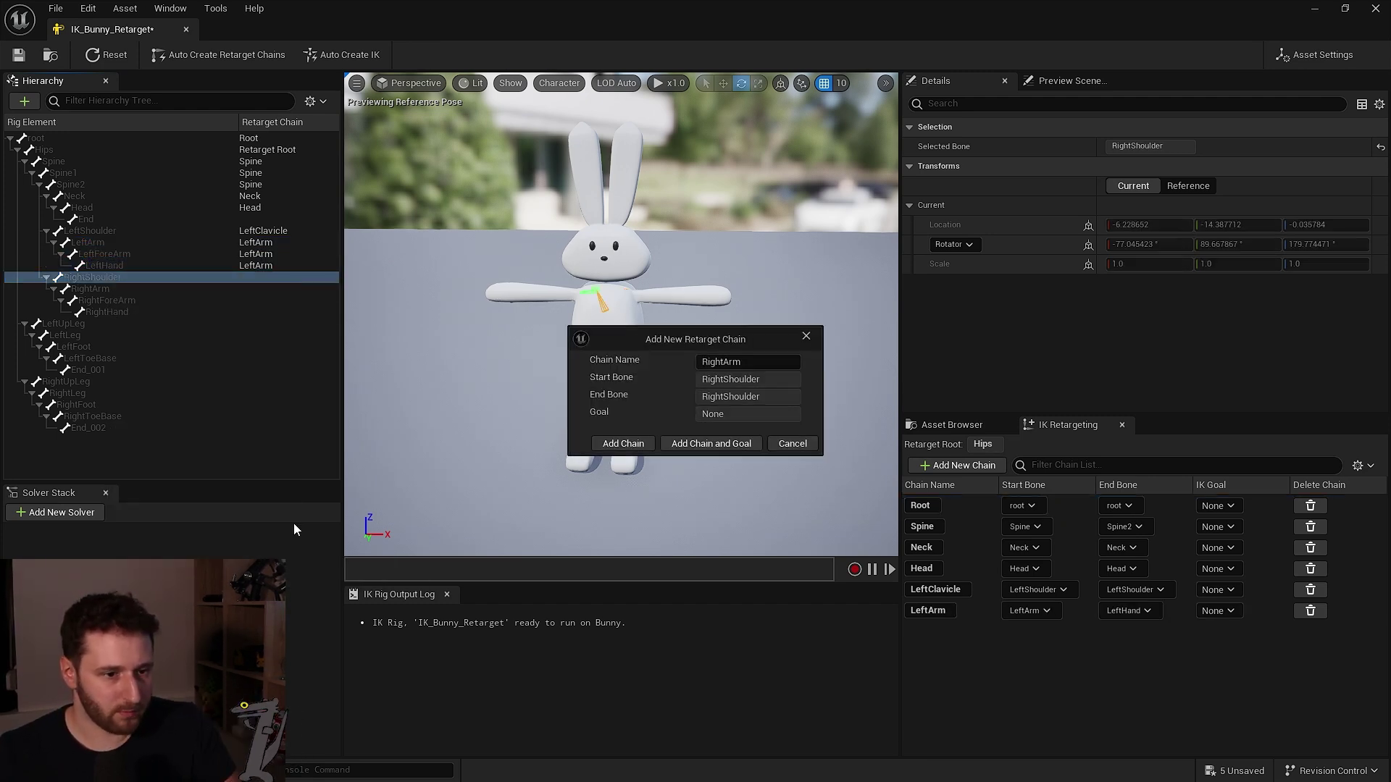
drag(750, 363, 730, 365)
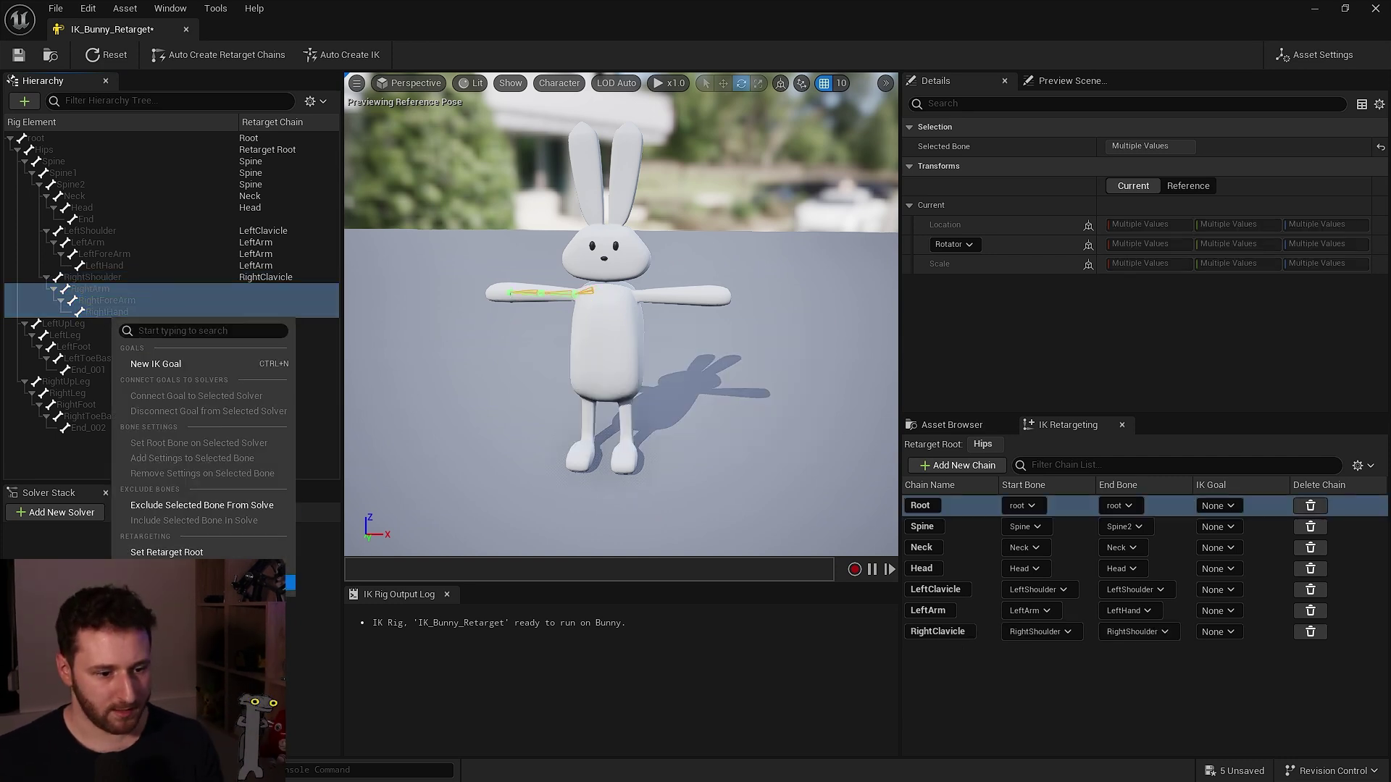
key(Escape)
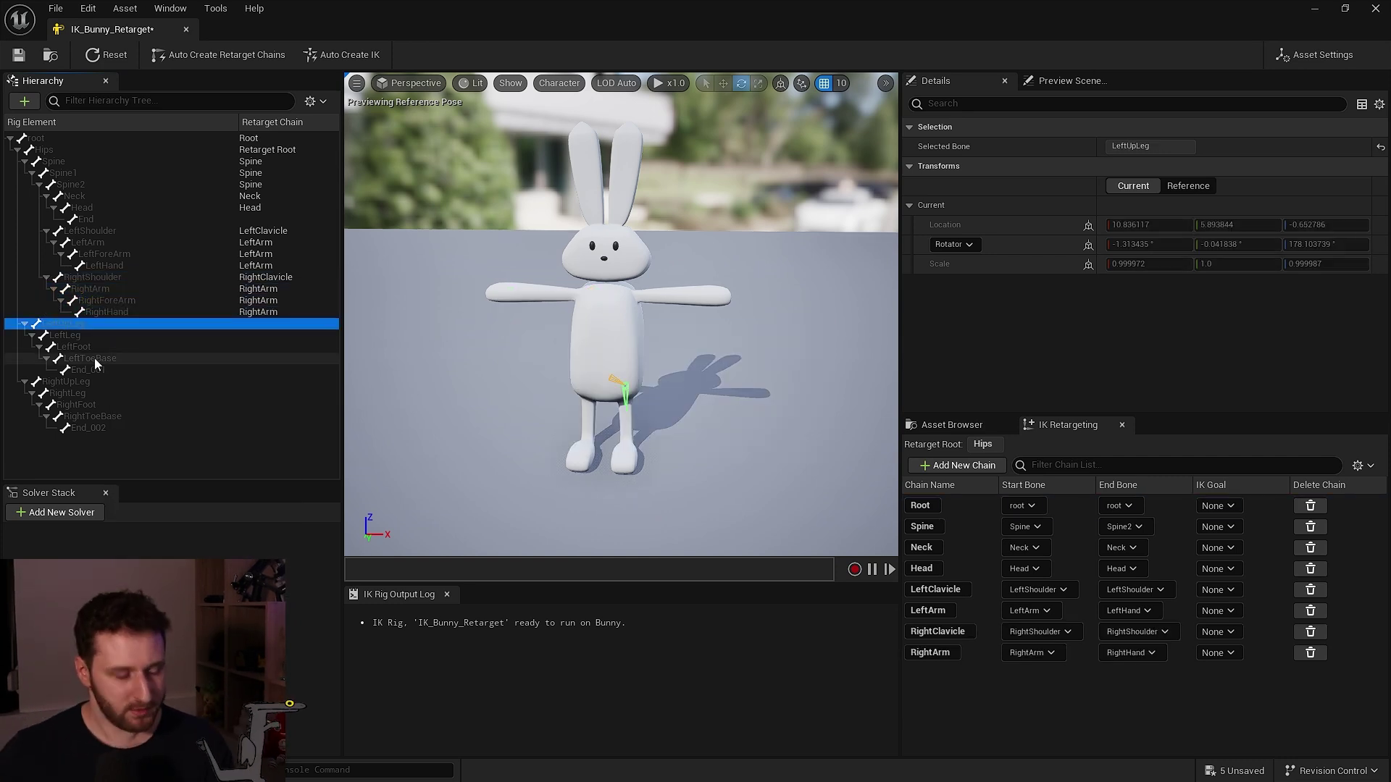
Add a LeftLeg retarget chain covering the bones from LeftUpLeg to LeftToeBase, without a goal
shift+click(90, 358)
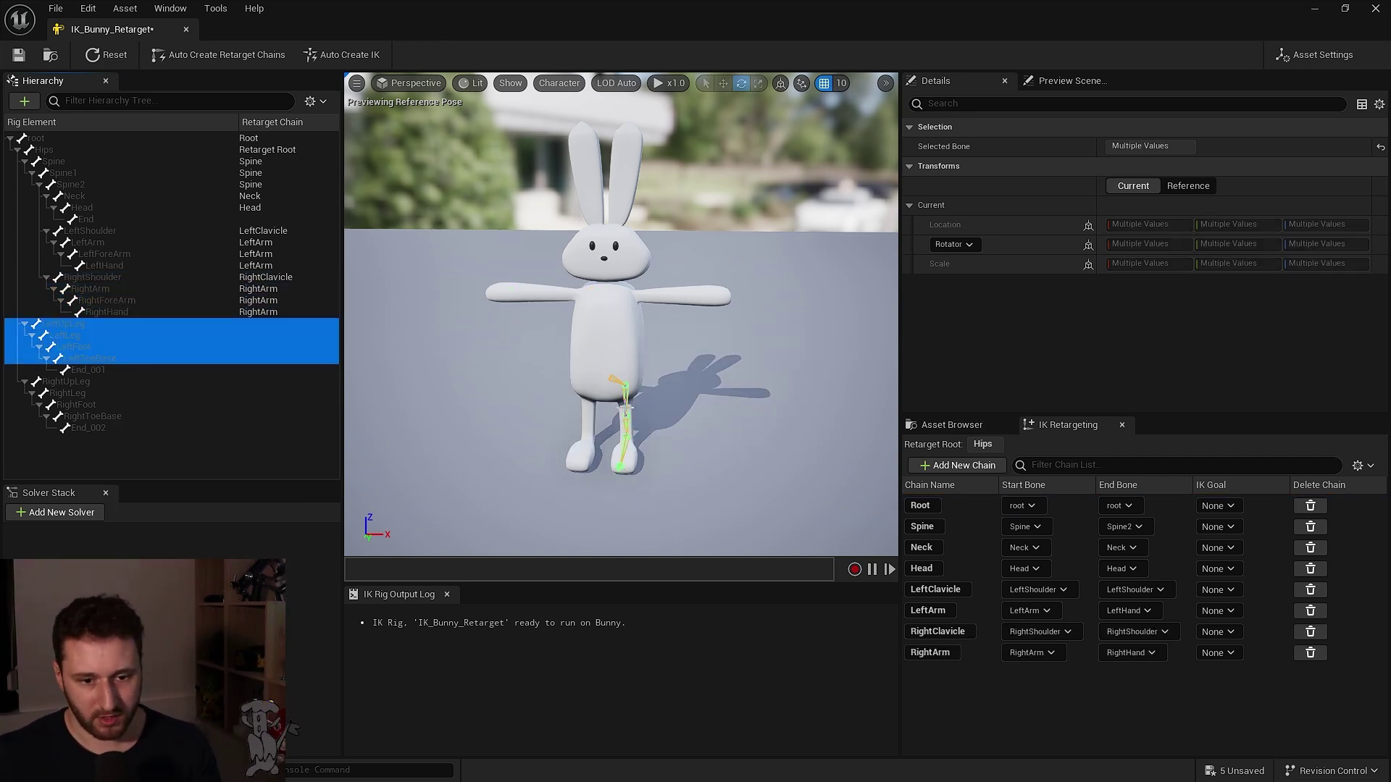
right_click(155, 348)
click(230, 610)
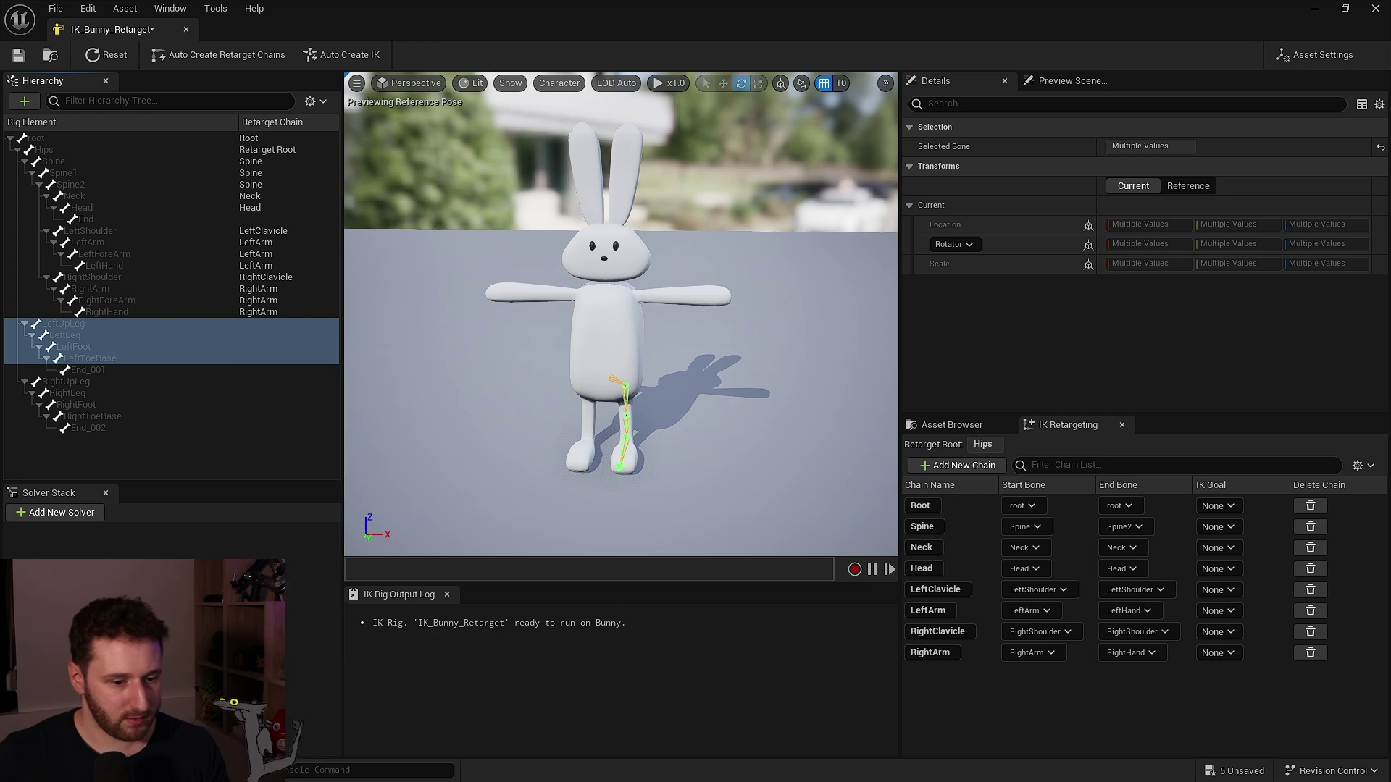
click(624, 445)
Add a RightLeg retarget chain covering the bones from RightUpLeg to RightToeBase, without a goal
click(69, 382)
shift+click(76, 410)
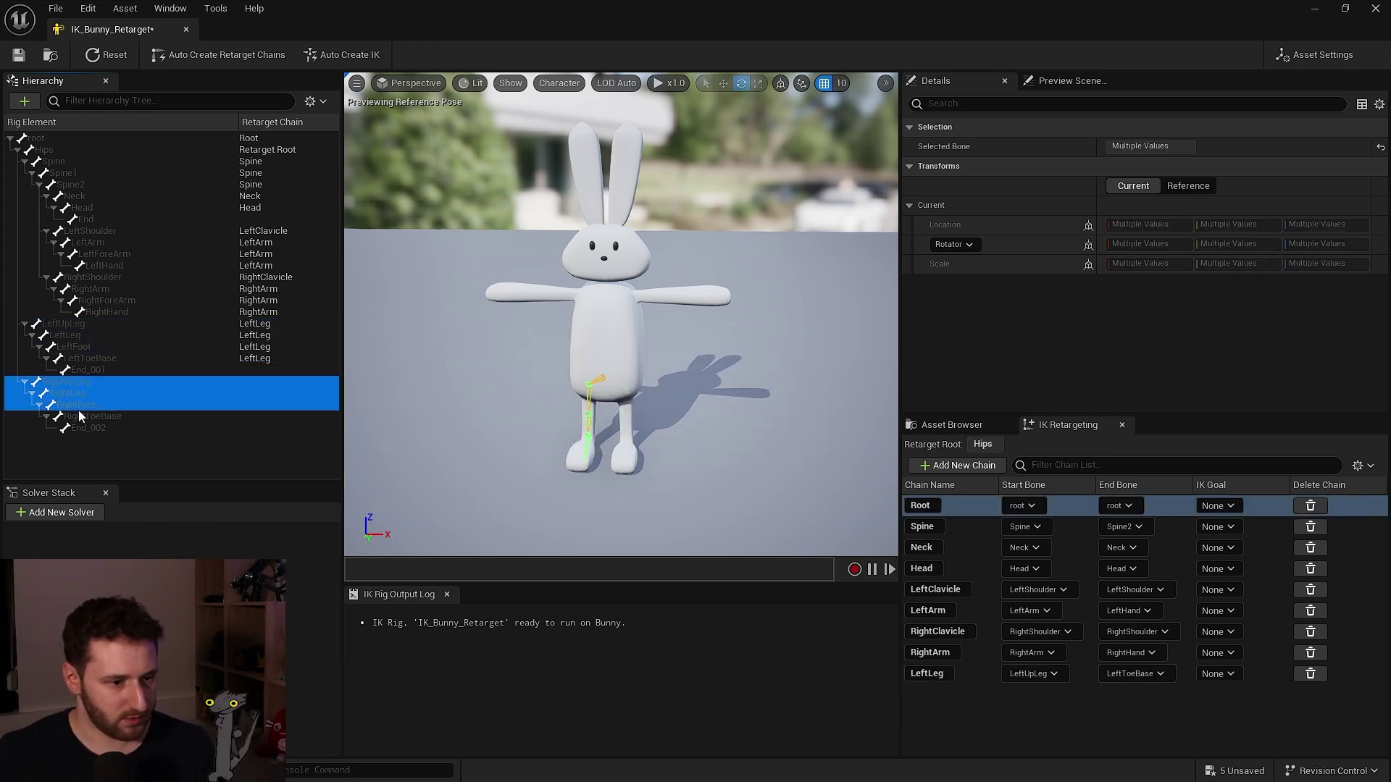
shift+click(79, 415)
right_click(80, 415)
click(167, 693)
click(627, 442)
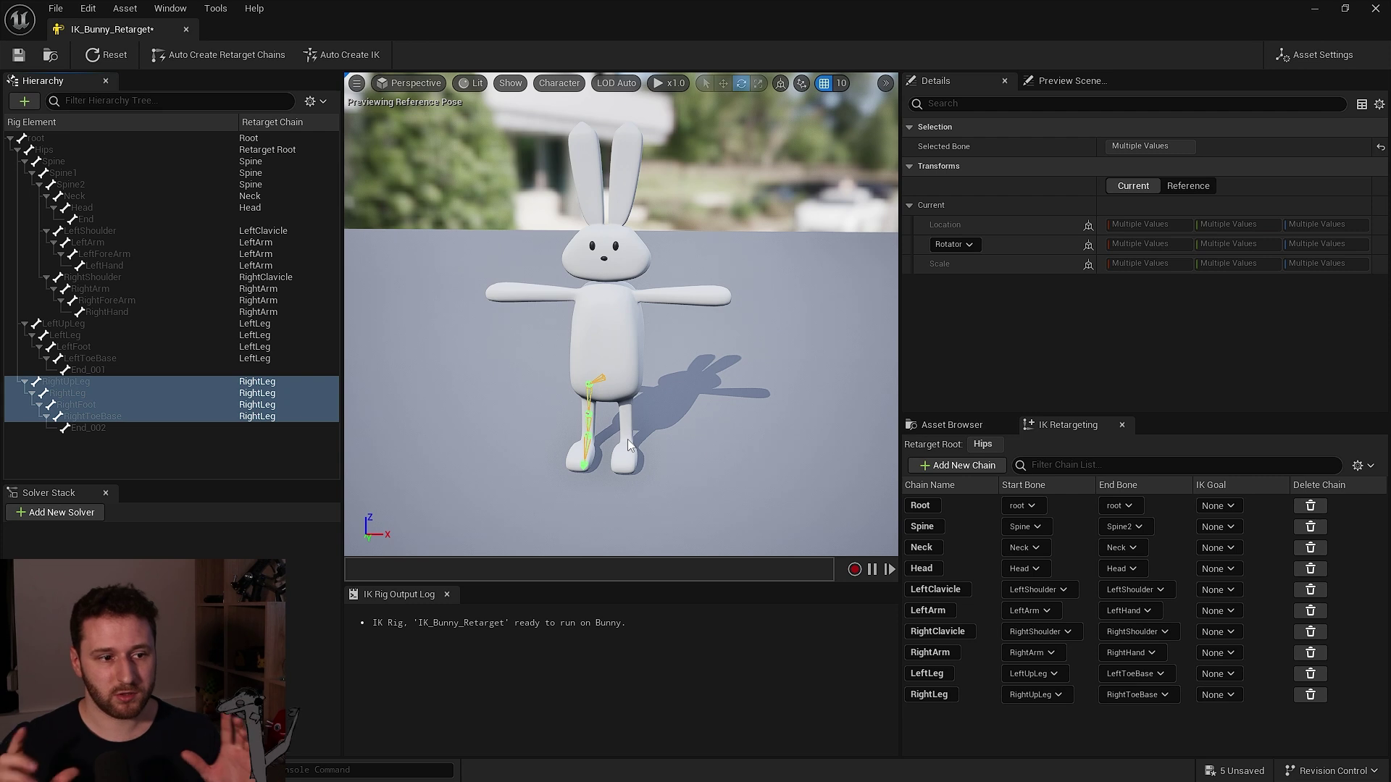
Save and close IK_Bunny_Retarget, and bring up the Bunny folder's contents in the level editor
click(19, 56)
click(186, 29)
click(55, 771)
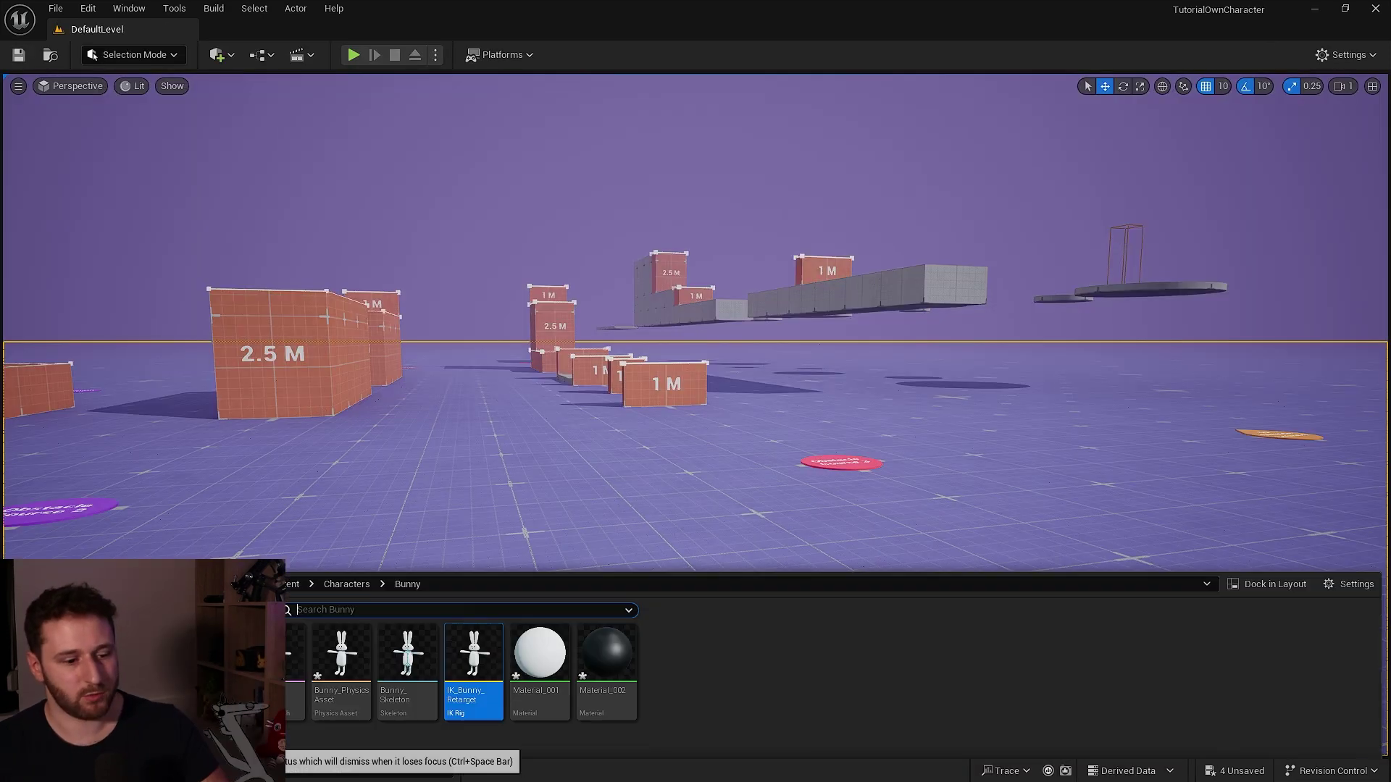
Create an IK Retargeter asset named IKR_UEFN_To_Bunny in the Bunny folder and open it
right_click(583, 707)
mouse_move(673, 330)
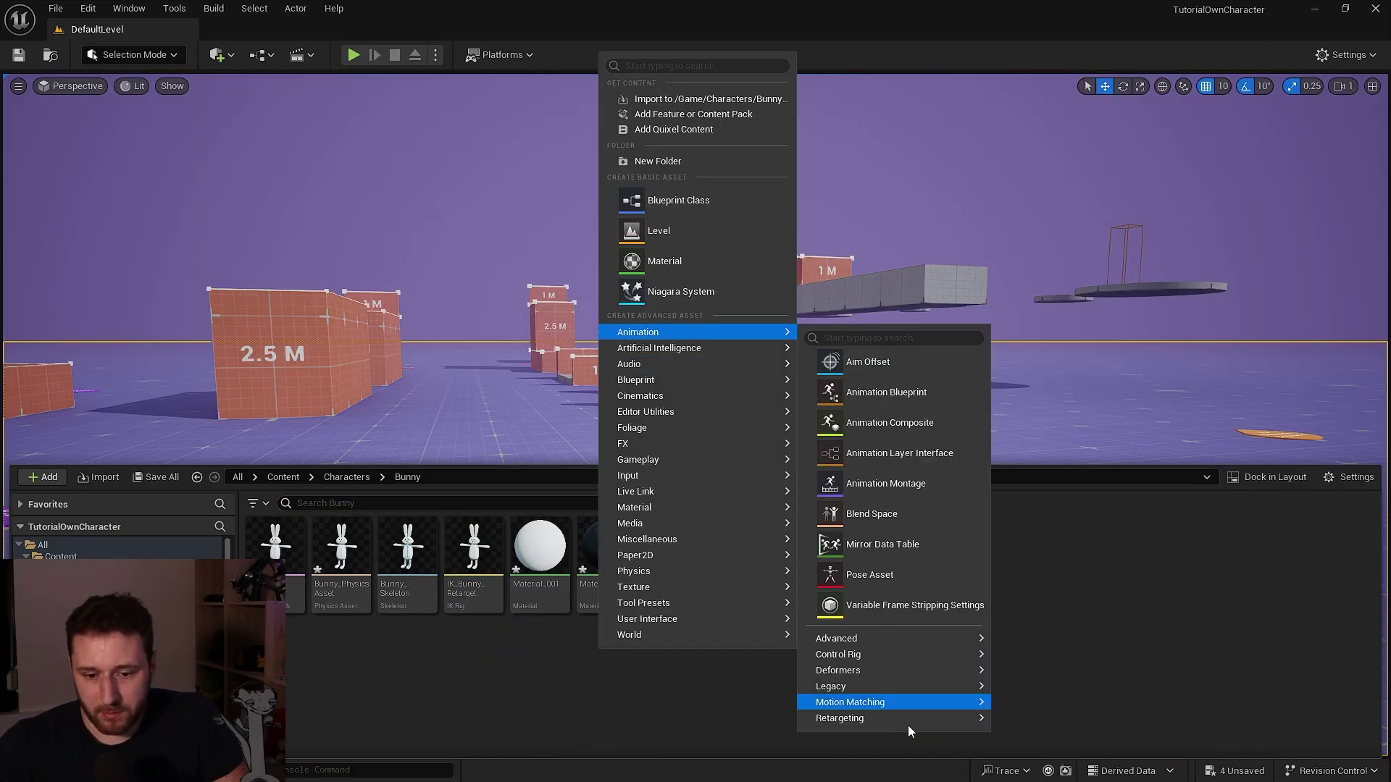
mouse_move(871, 725)
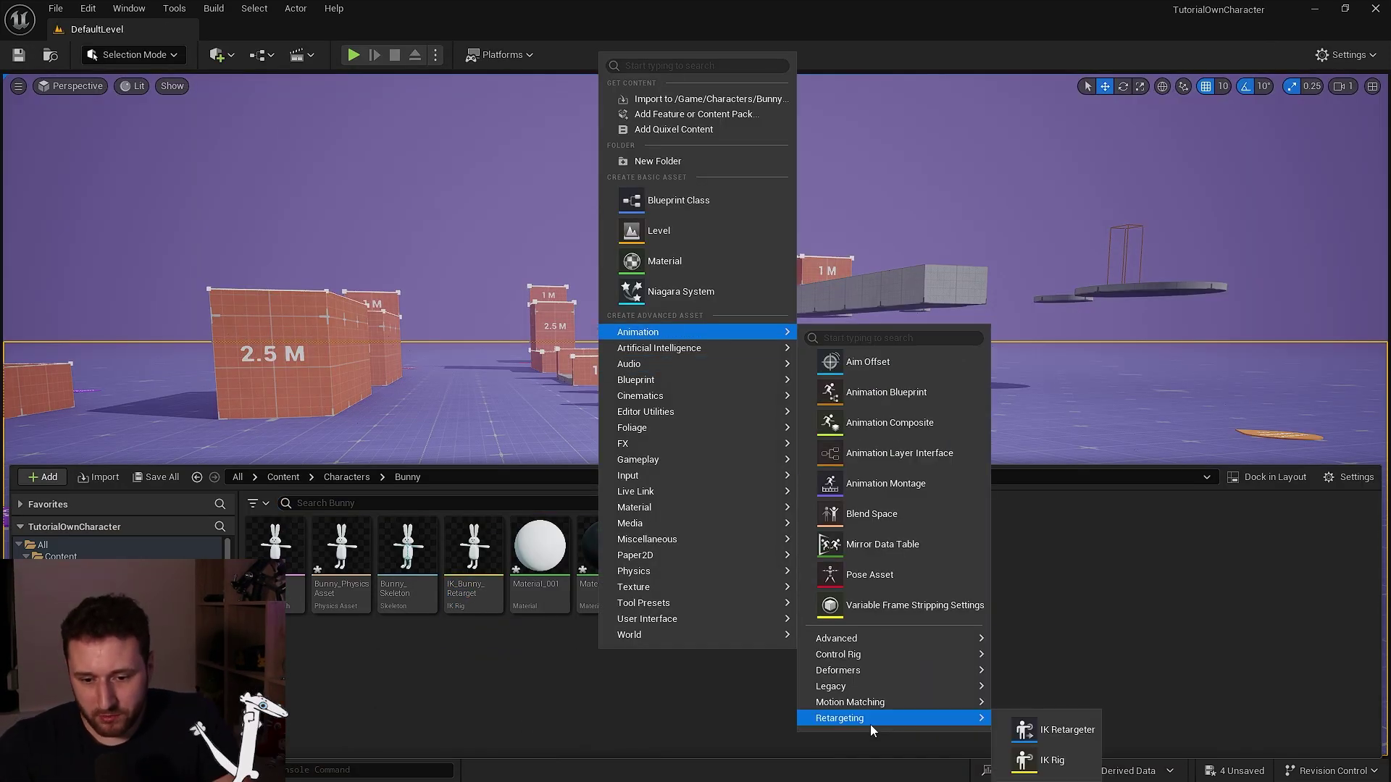
click(1052, 734)
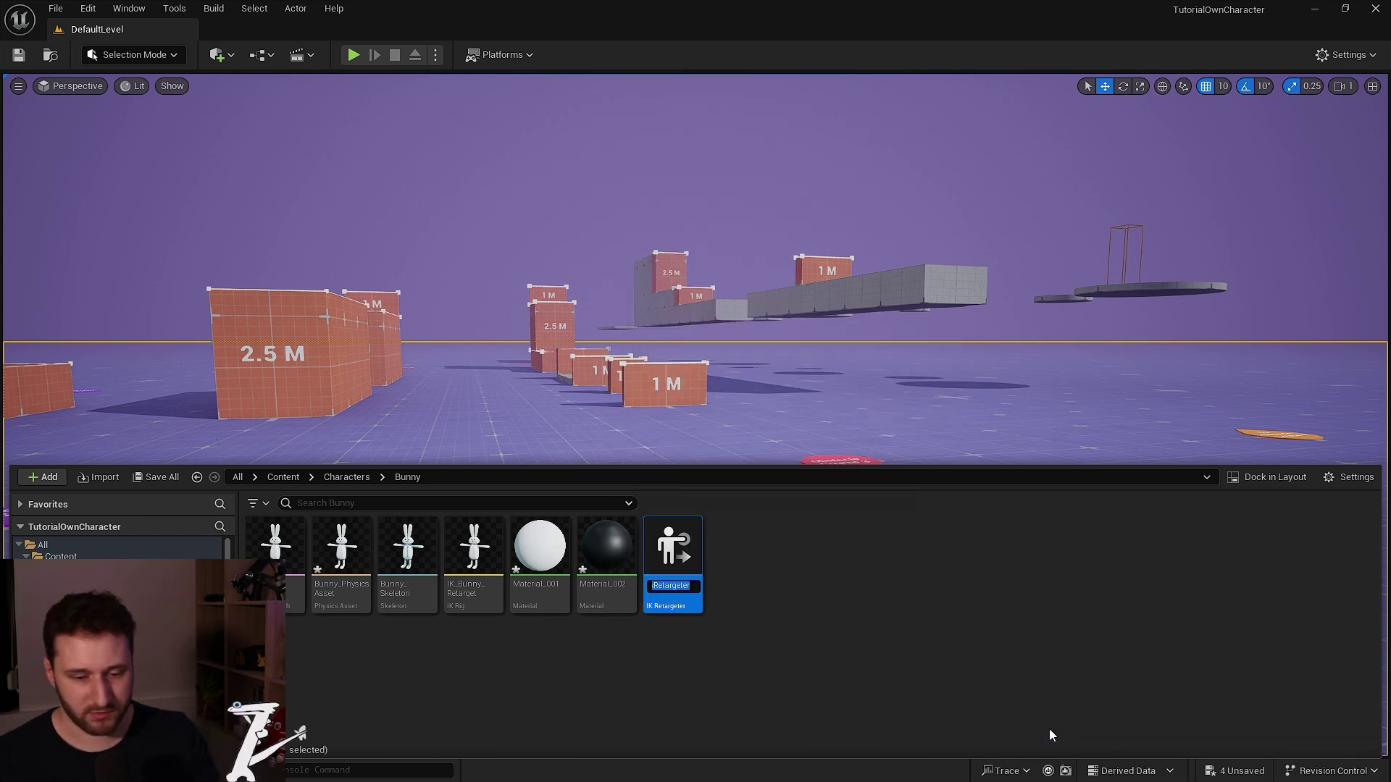
text(S)
key(BackSpace)
text(IKR)
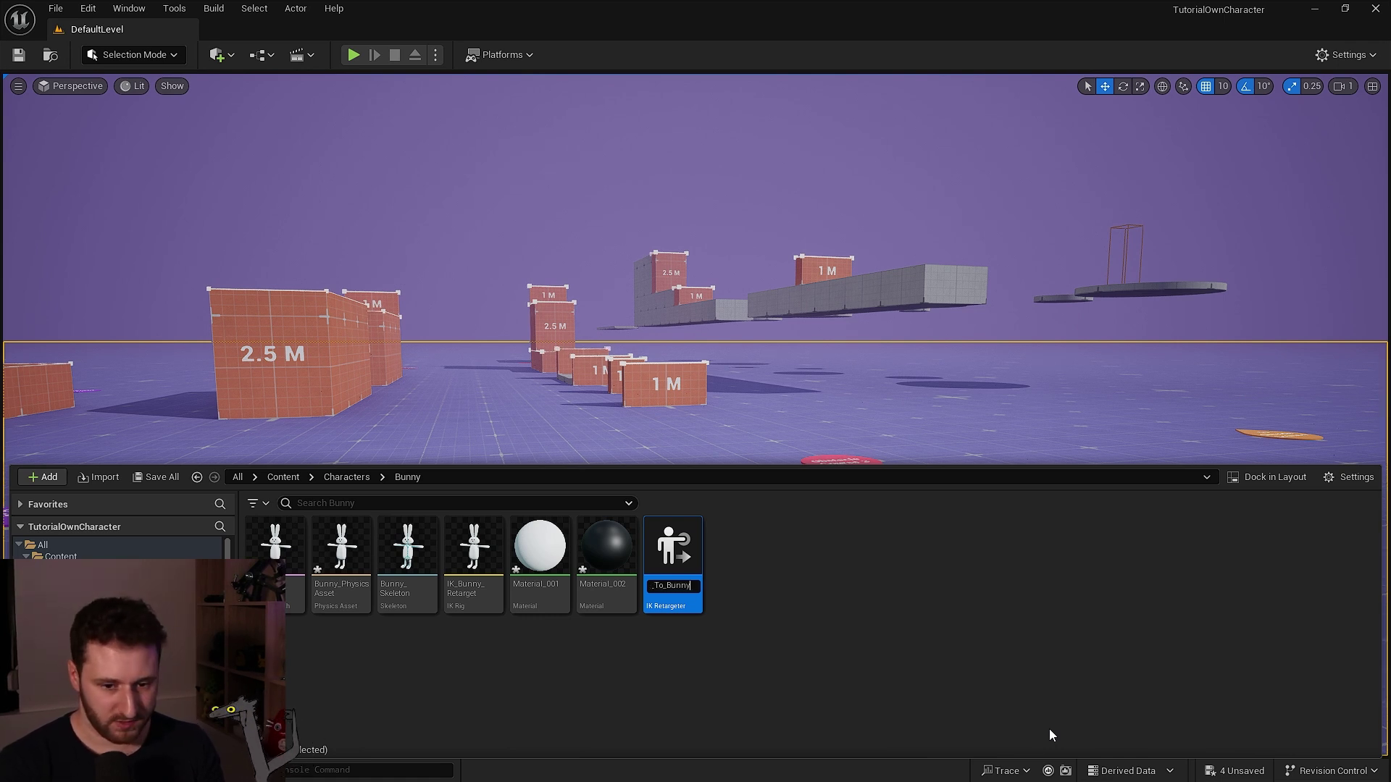
key(Return)
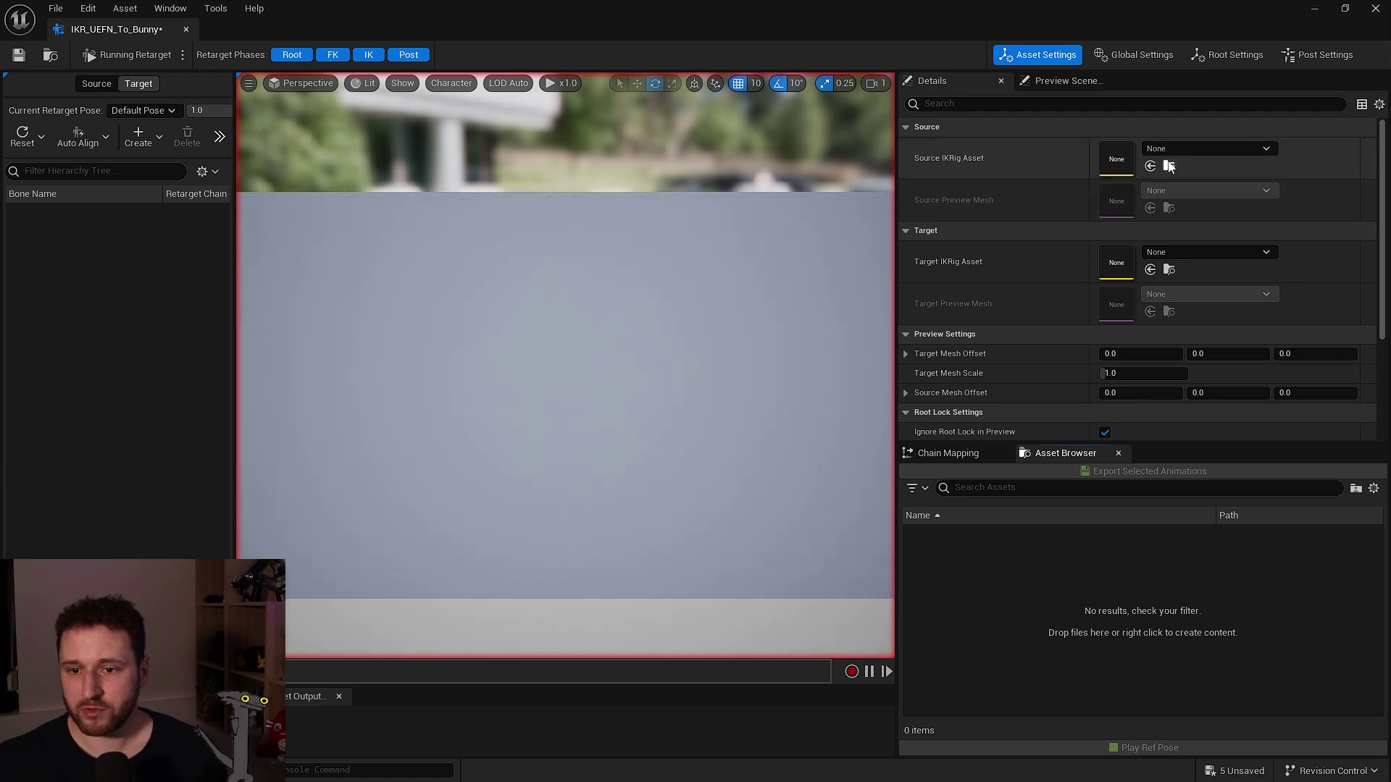
Set the retargeter's source IK Rig to IK_UEFN_Mannequin and its target IK Rig to IK_Bunny_Retarget
click(1174, 151)
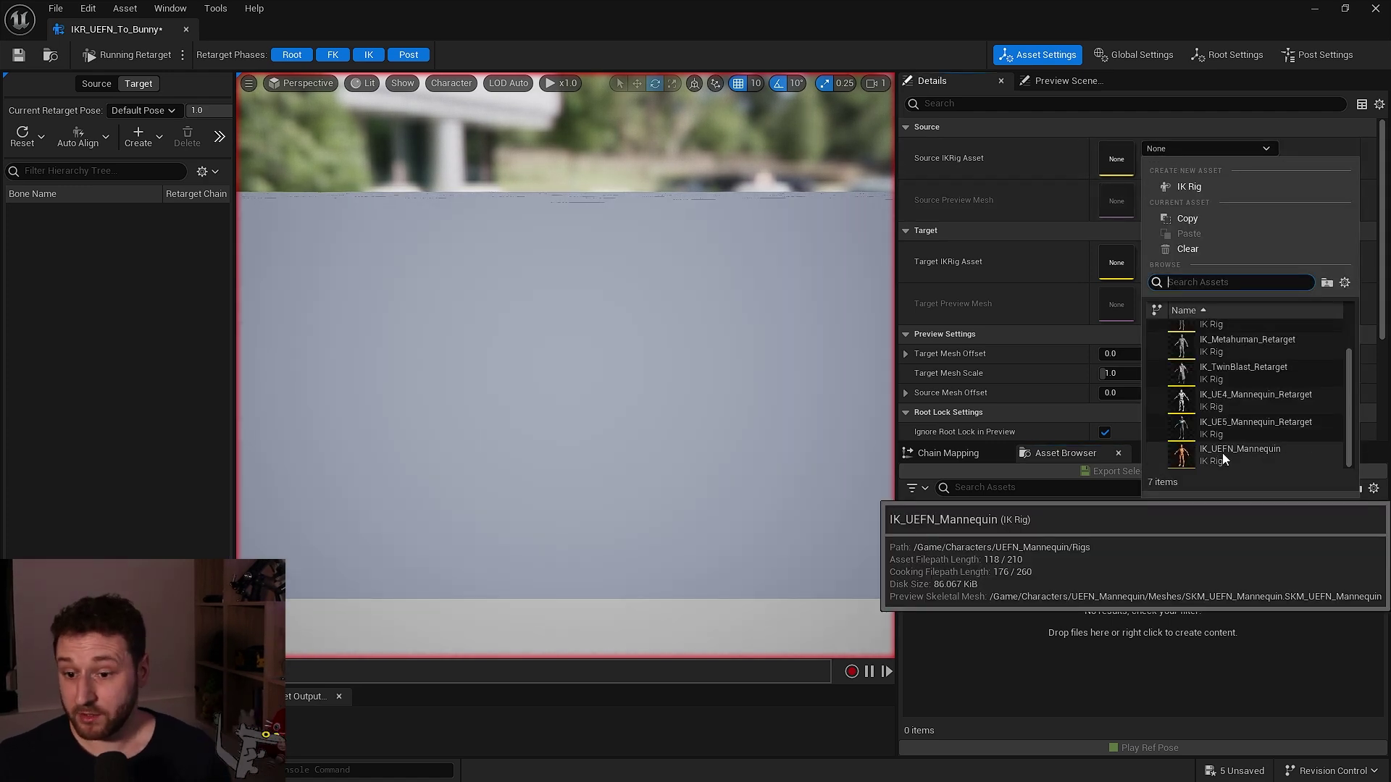
click(1239, 453)
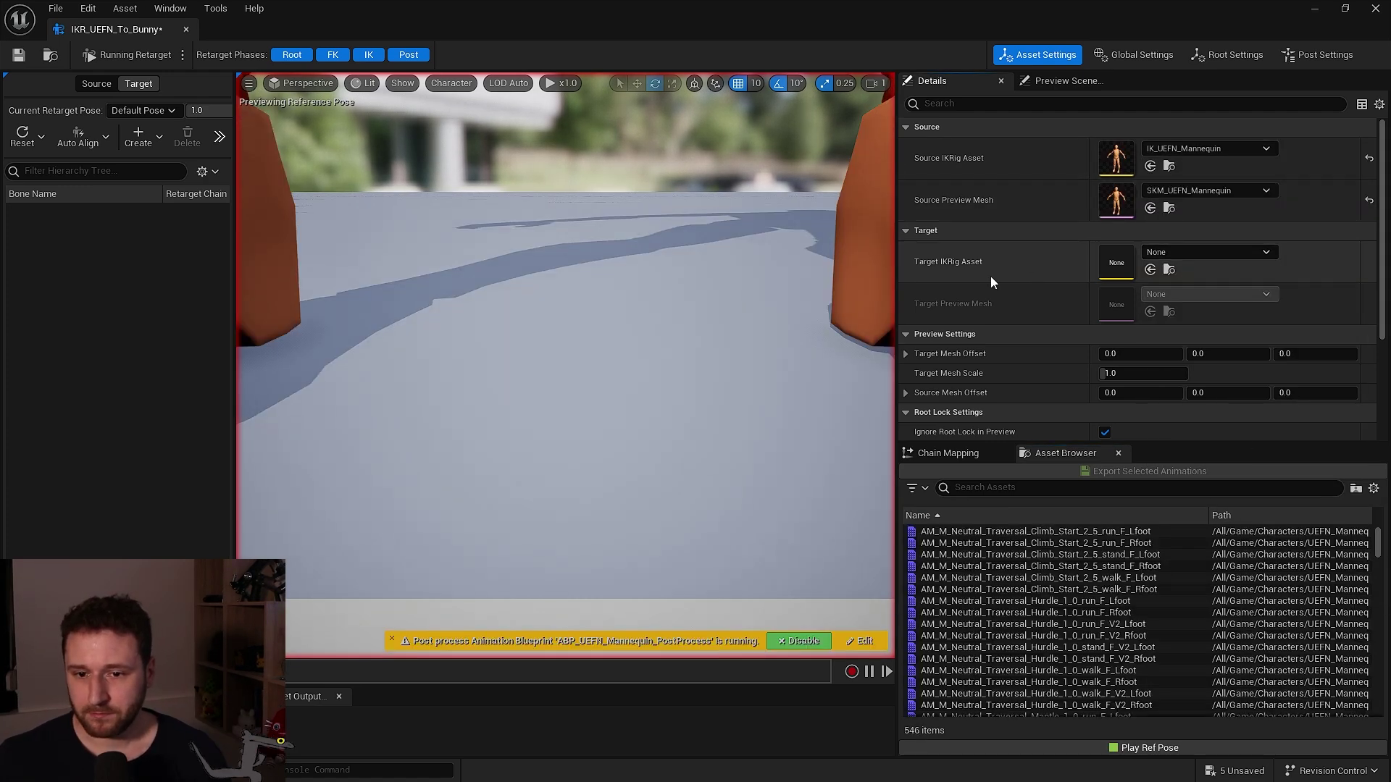
click(1207, 206)
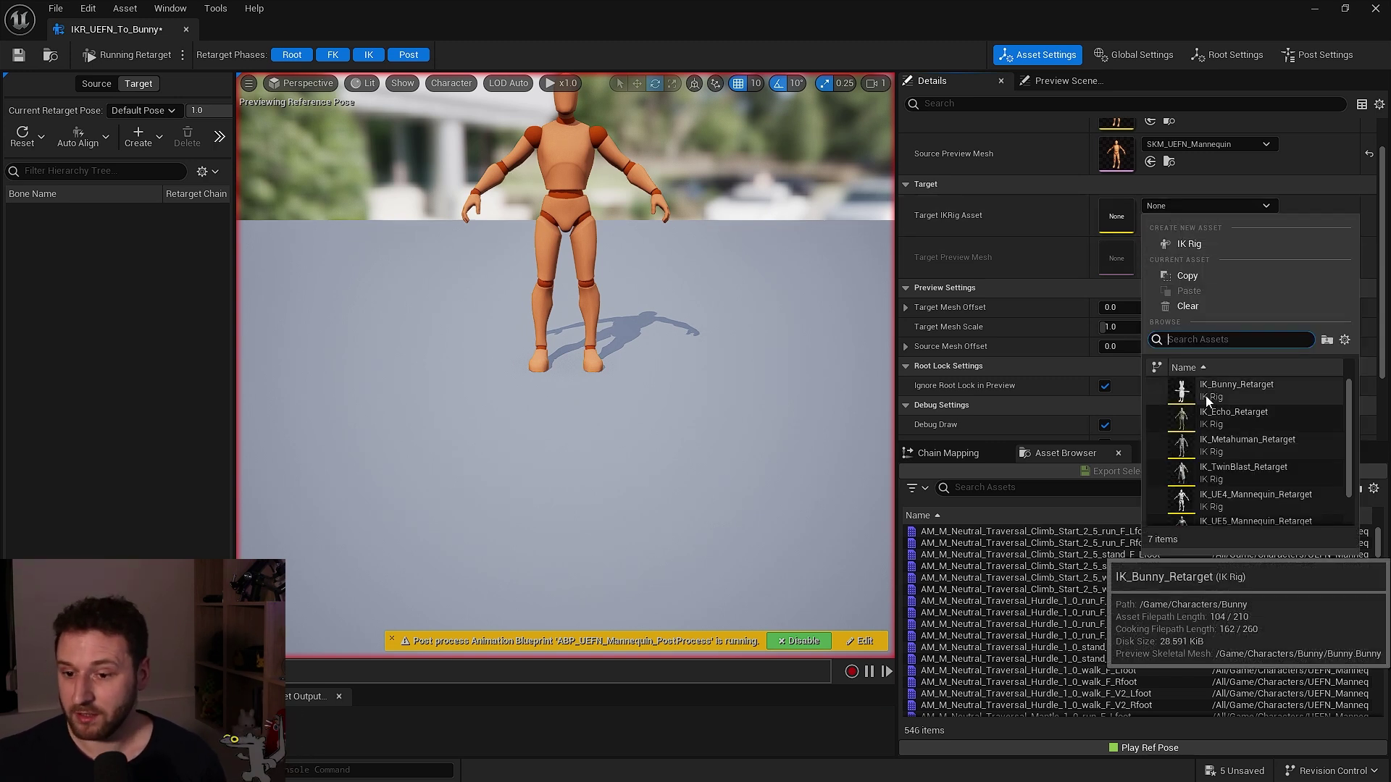
click(1227, 395)
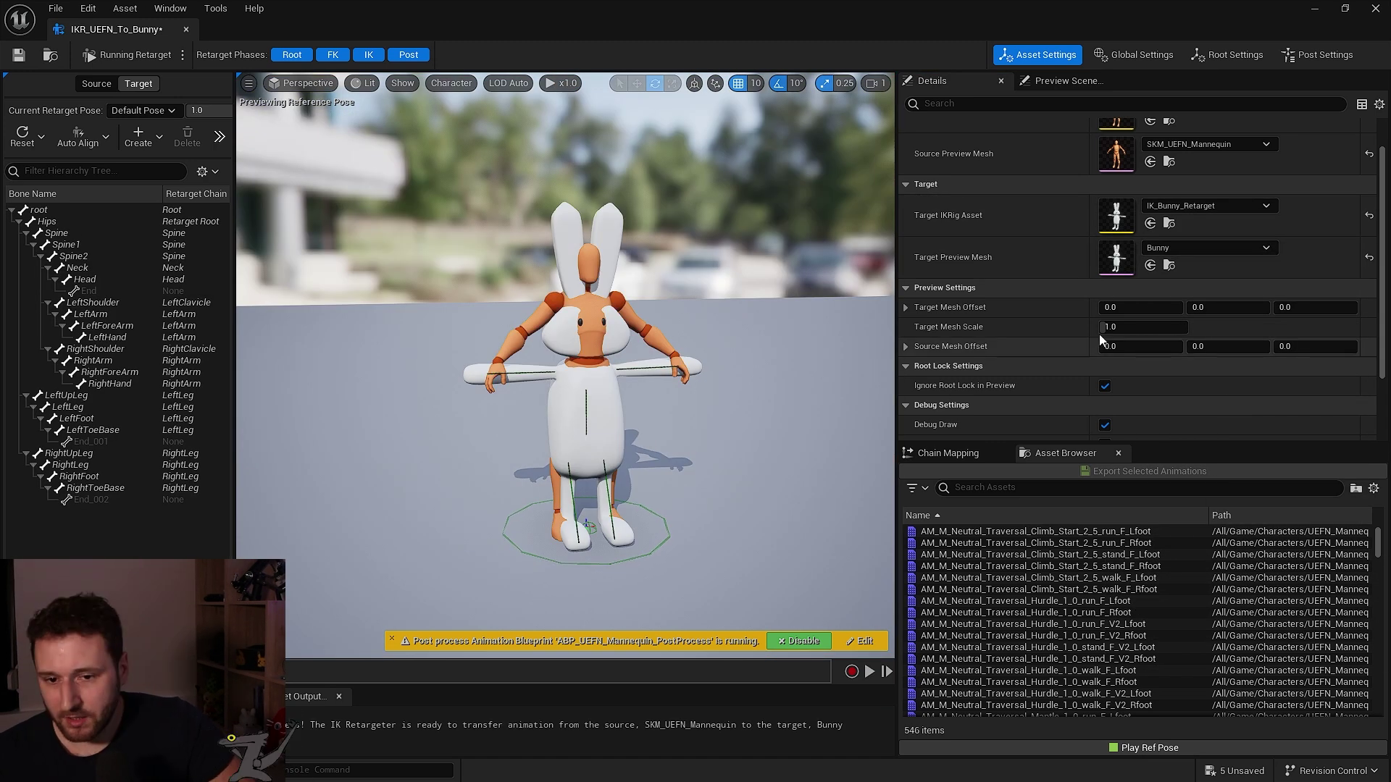
Offset the target mesh by about 146 on X so the bunny stands beside the mannequin in the preview
drag(1177, 306, 1262, 306)
right_drag(762, 410, 692, 406)
key(d)
key(s)
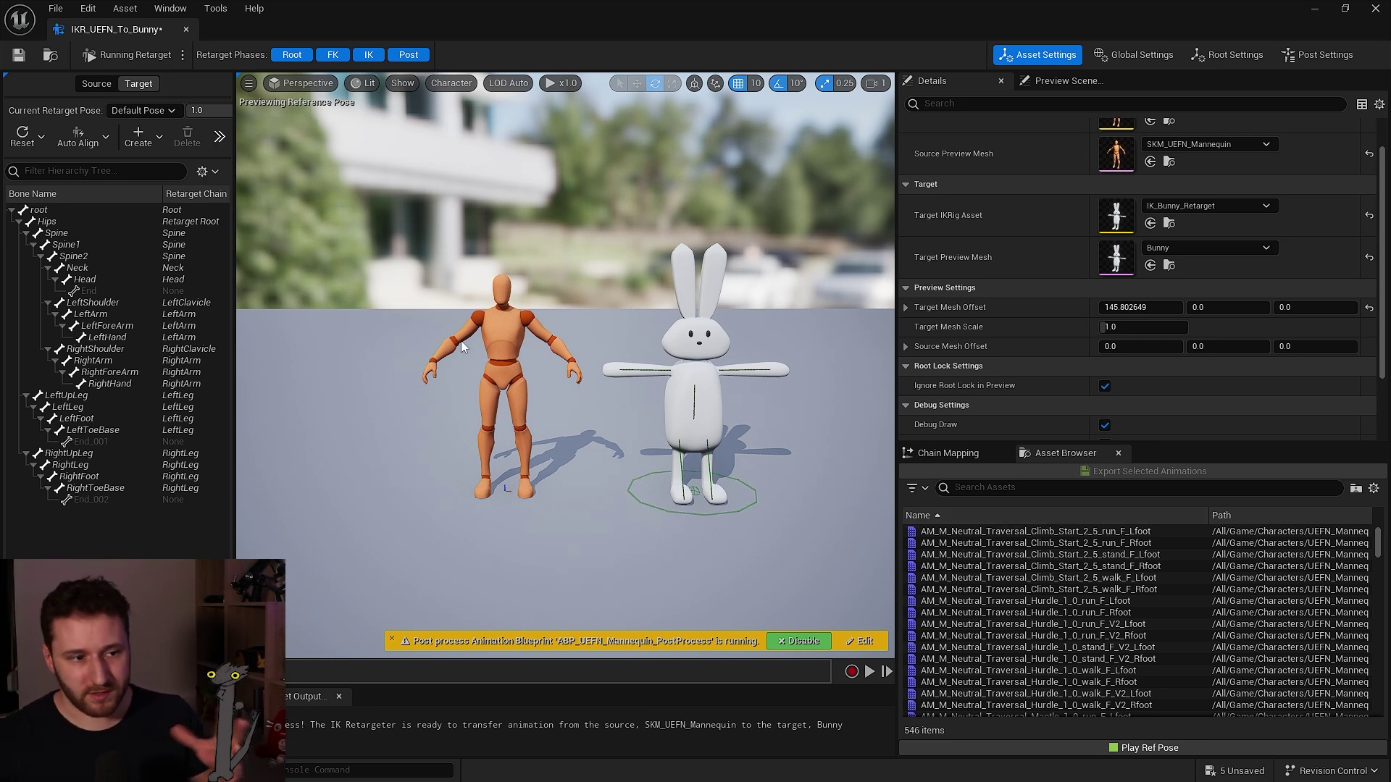
Edit the source mannequin's retarget pose by auto-aligning all of its bones to the bunny's skeleton
click(107, 85)
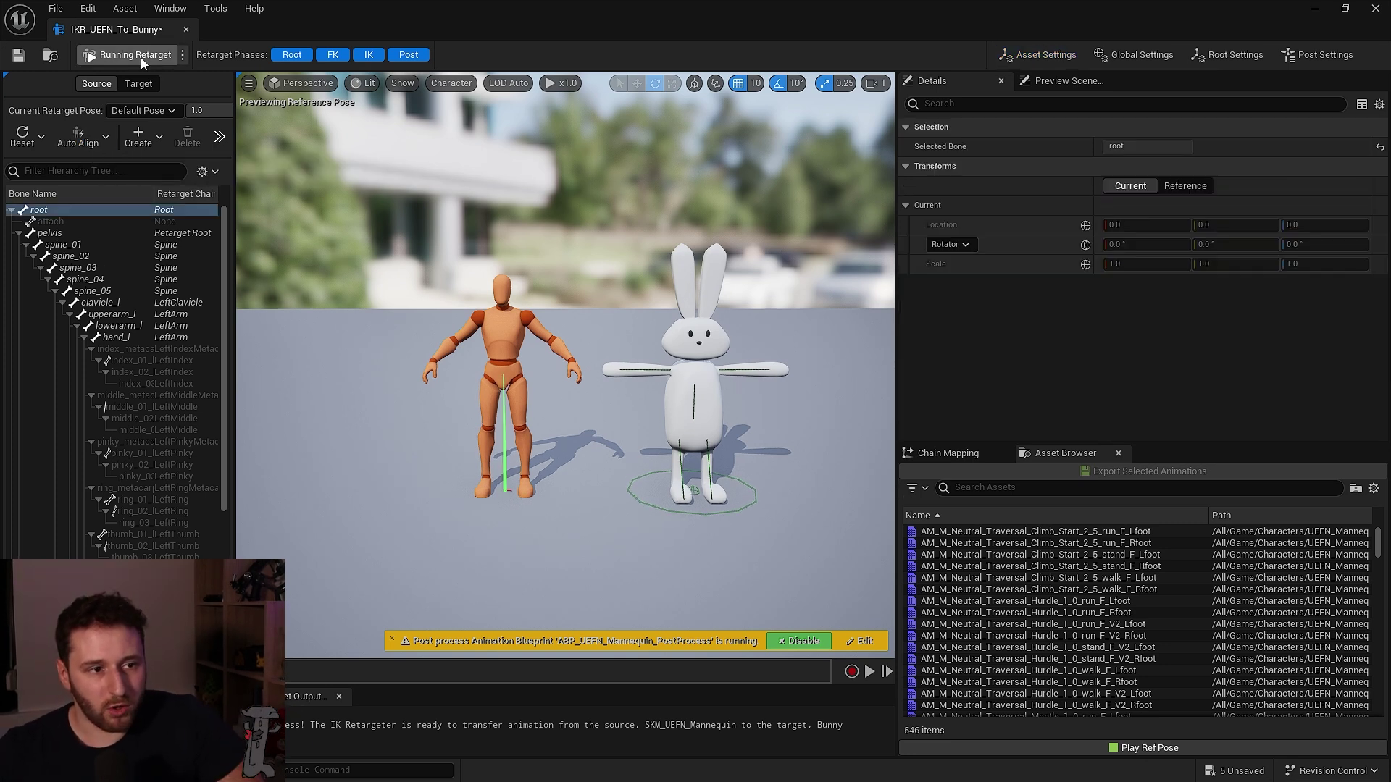
click(142, 55)
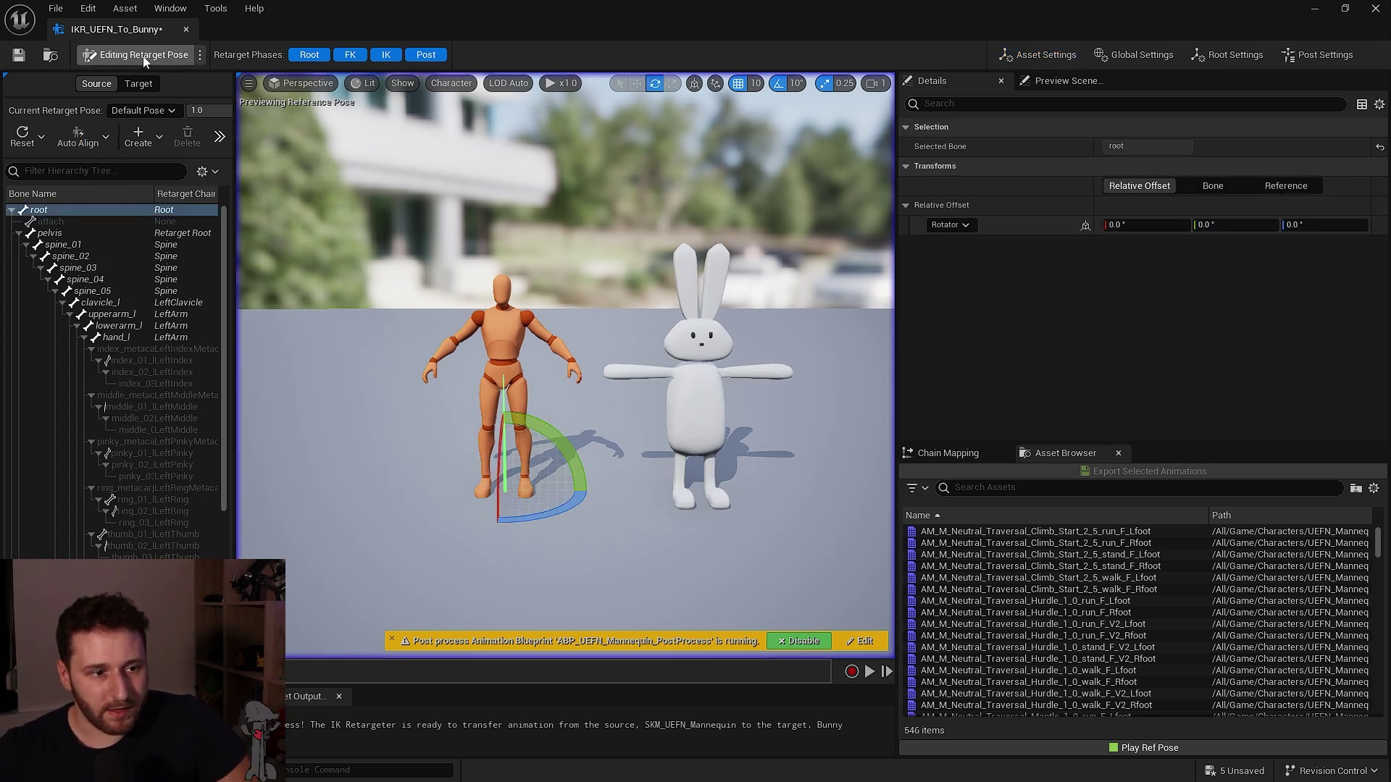
click(106, 138)
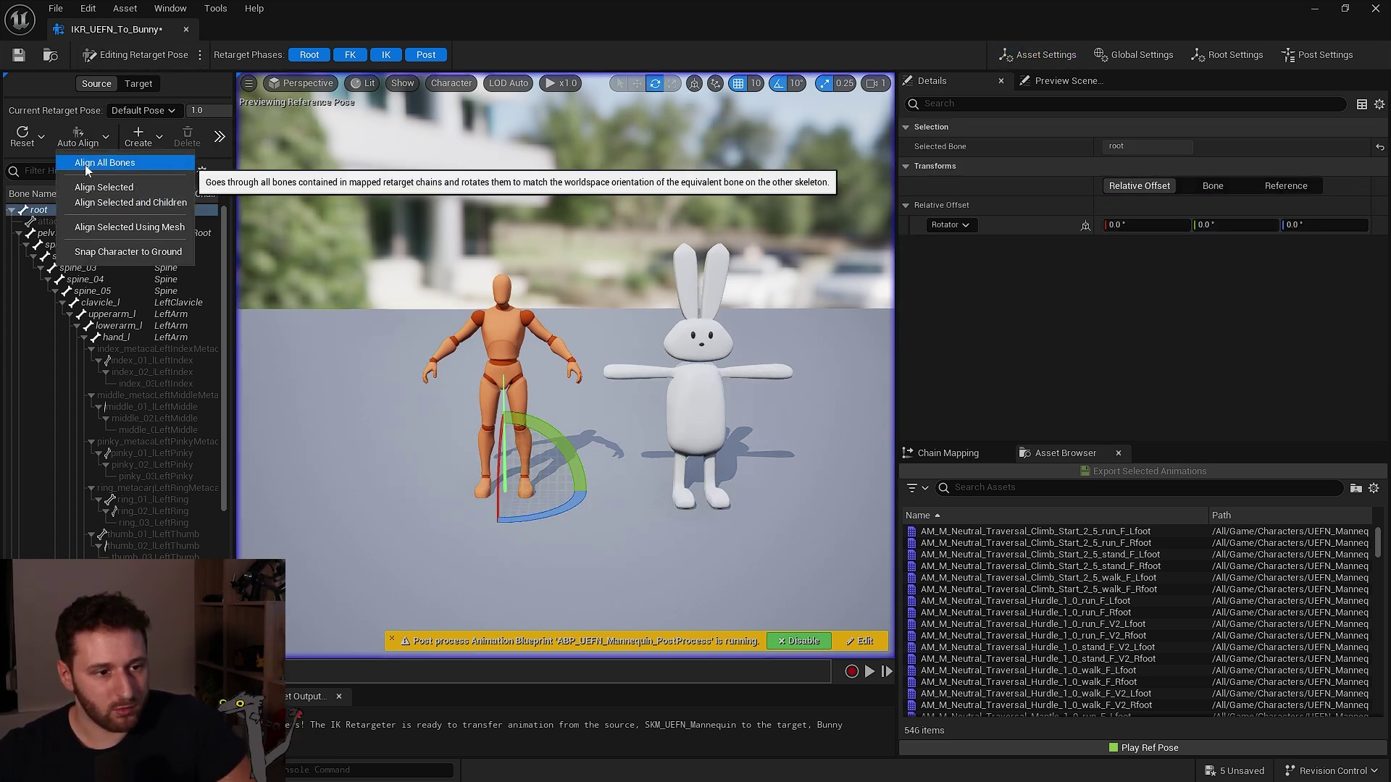
click(112, 164)
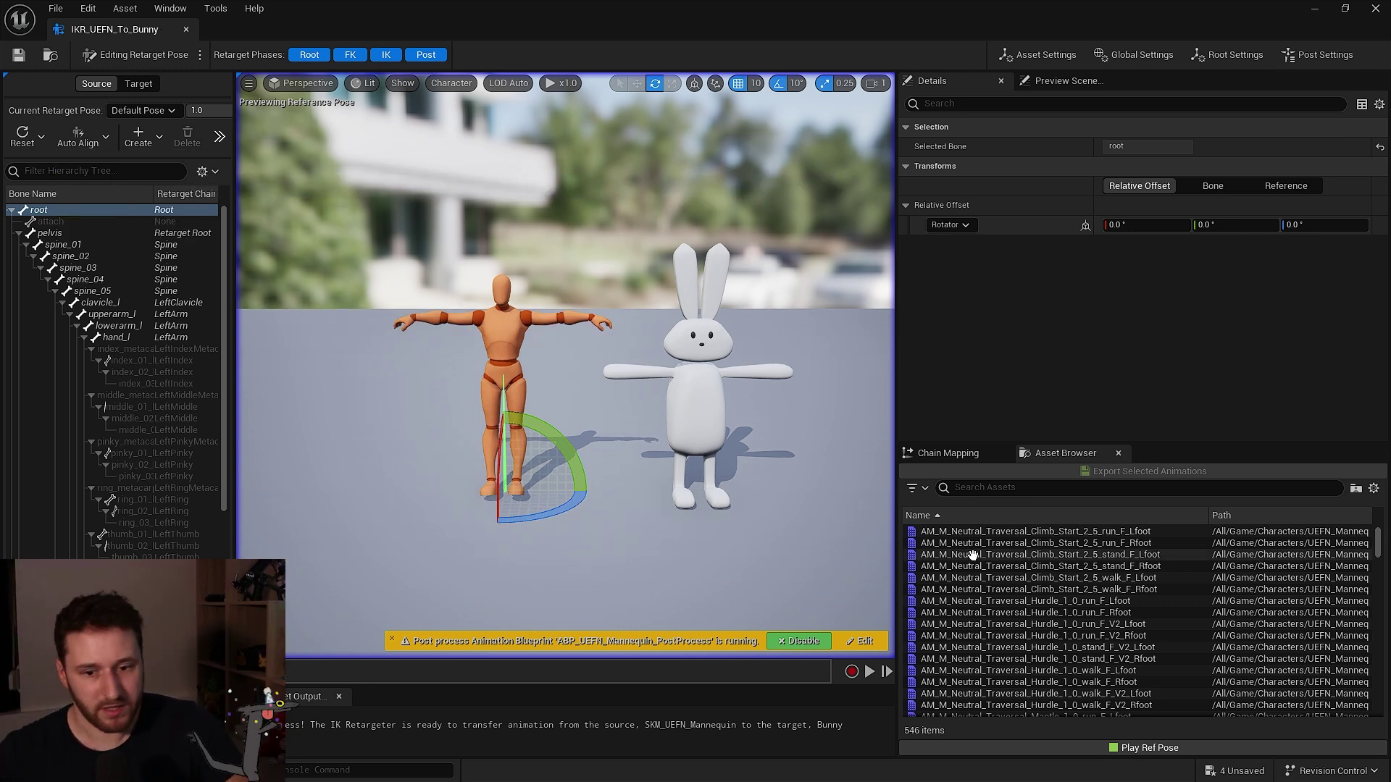
Preview several standing and crouching animations on the mannequin and the bunny to check the retargeting
scroll(972, 555, down, 5)
click(986, 647)
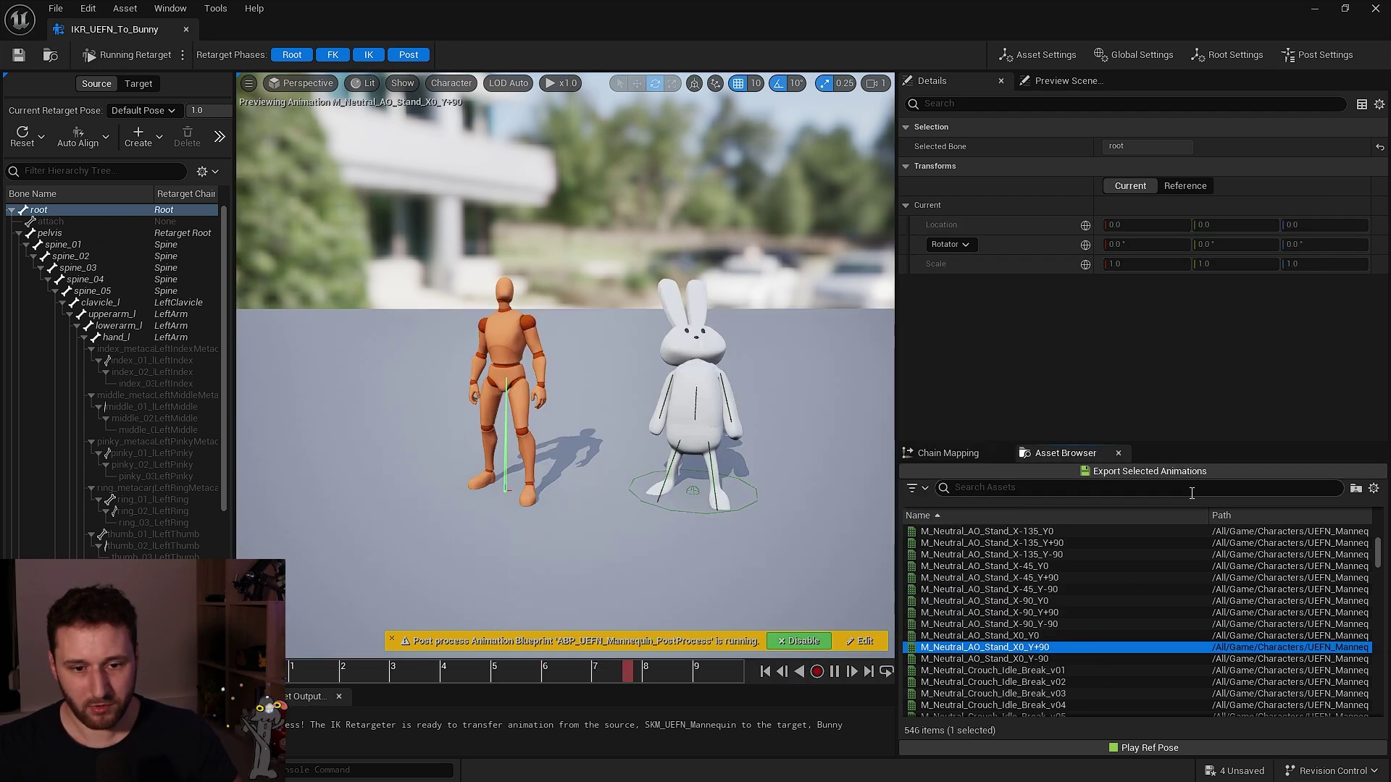
scroll(1004, 630, down, 8)
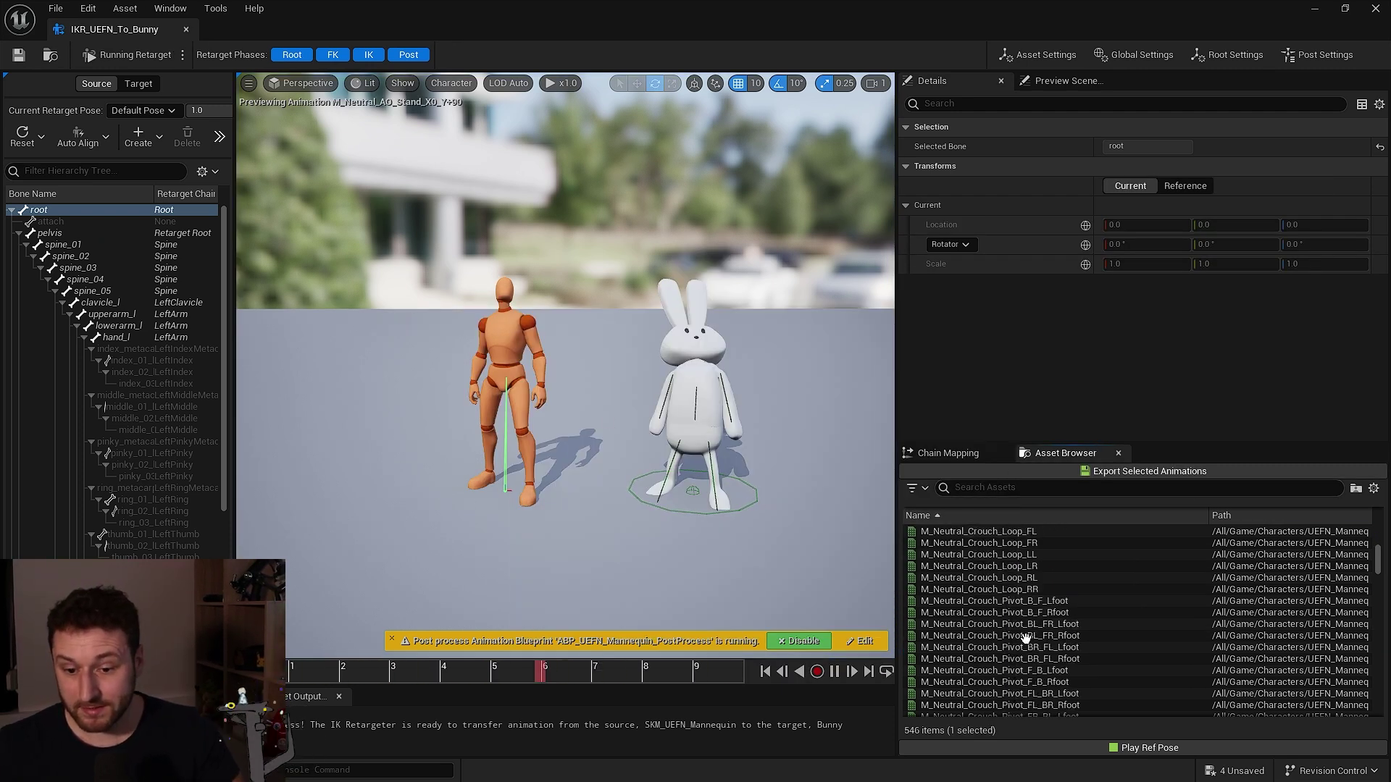
click(1005, 636)
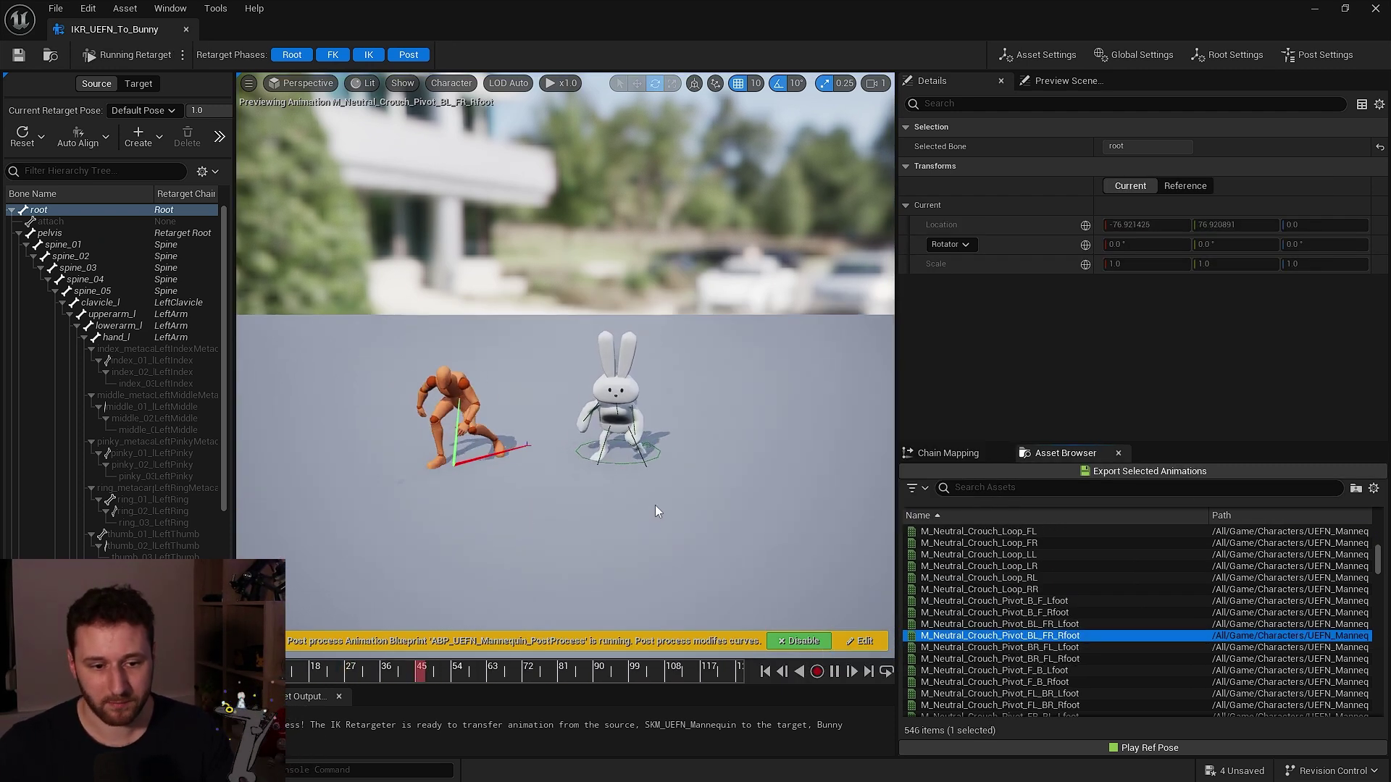
scroll(1086, 623, down, 5)
click(1130, 635)
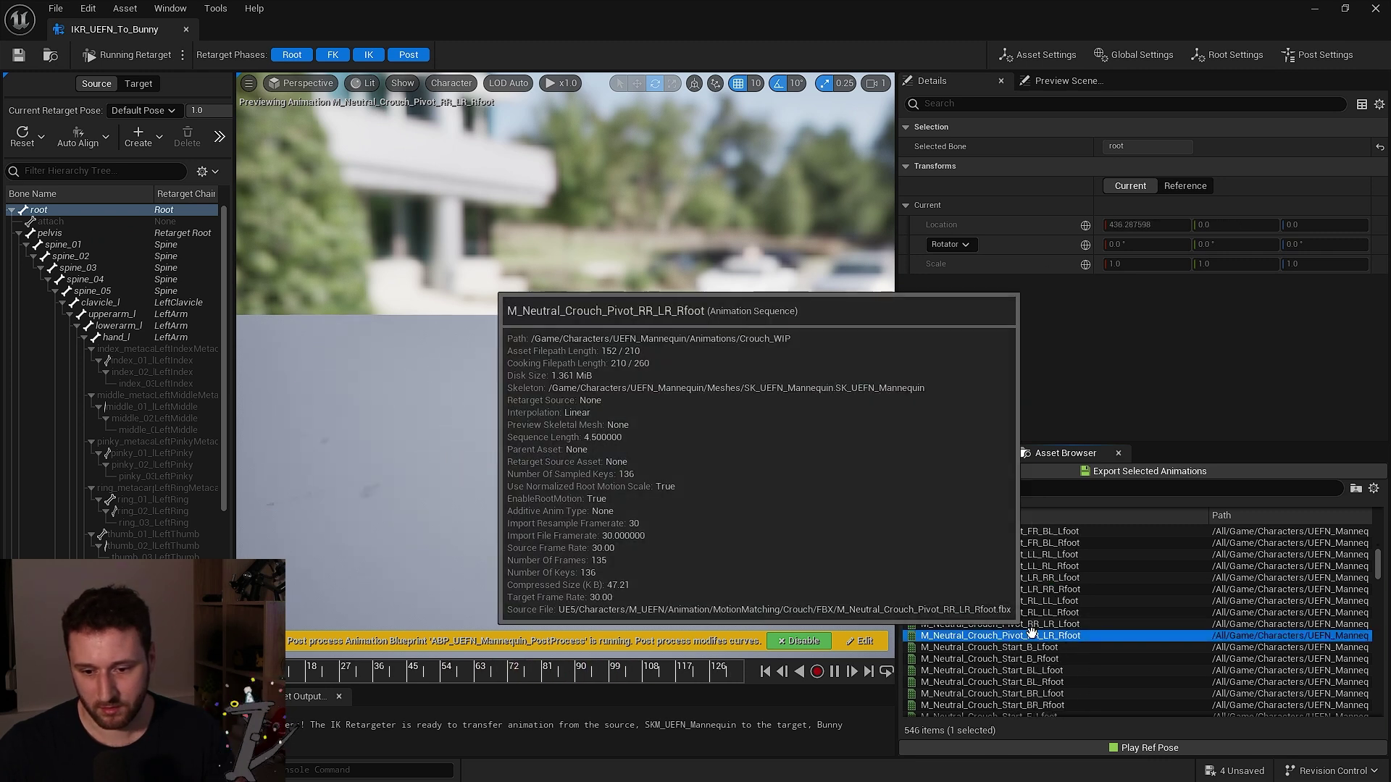
scroll(1157, 611, down, 1)
click(1188, 646)
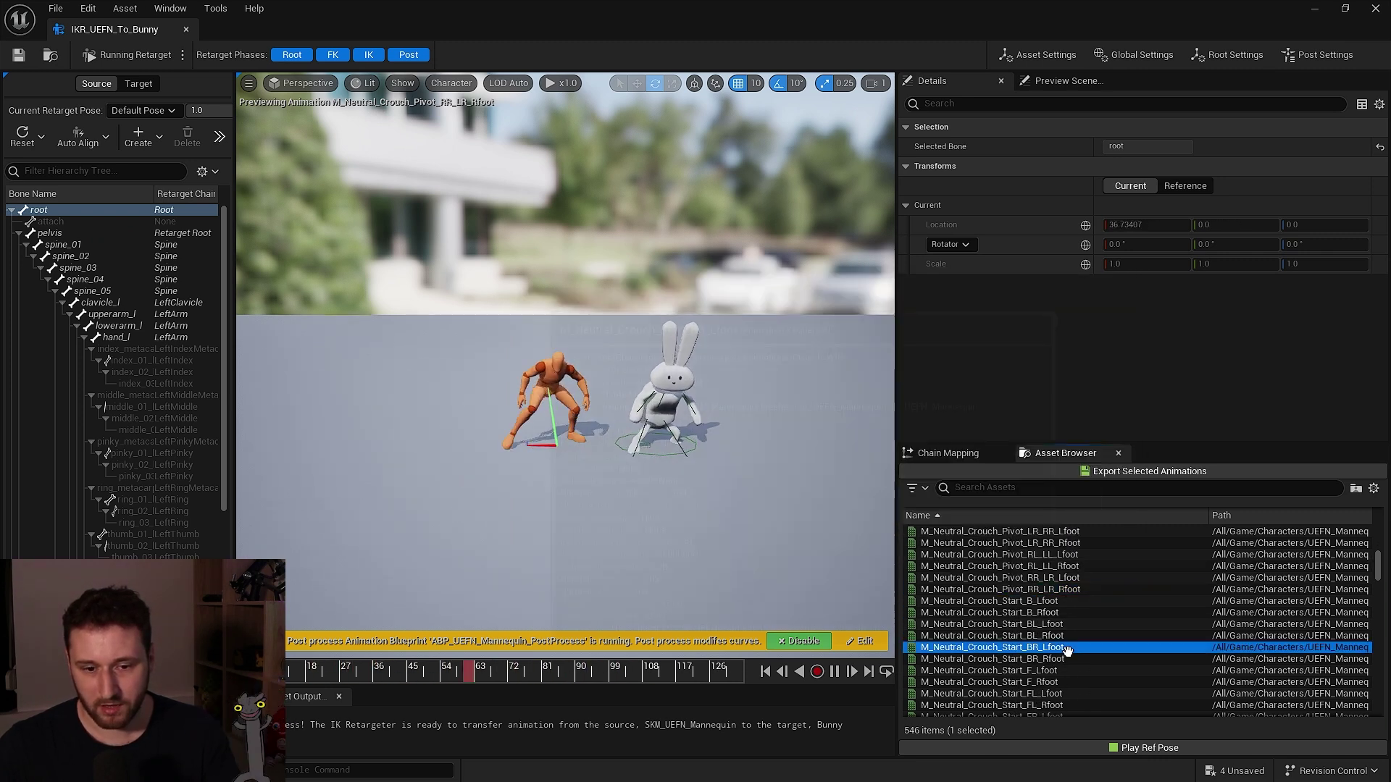
scroll(1065, 634, down, 4)
click(1059, 637)
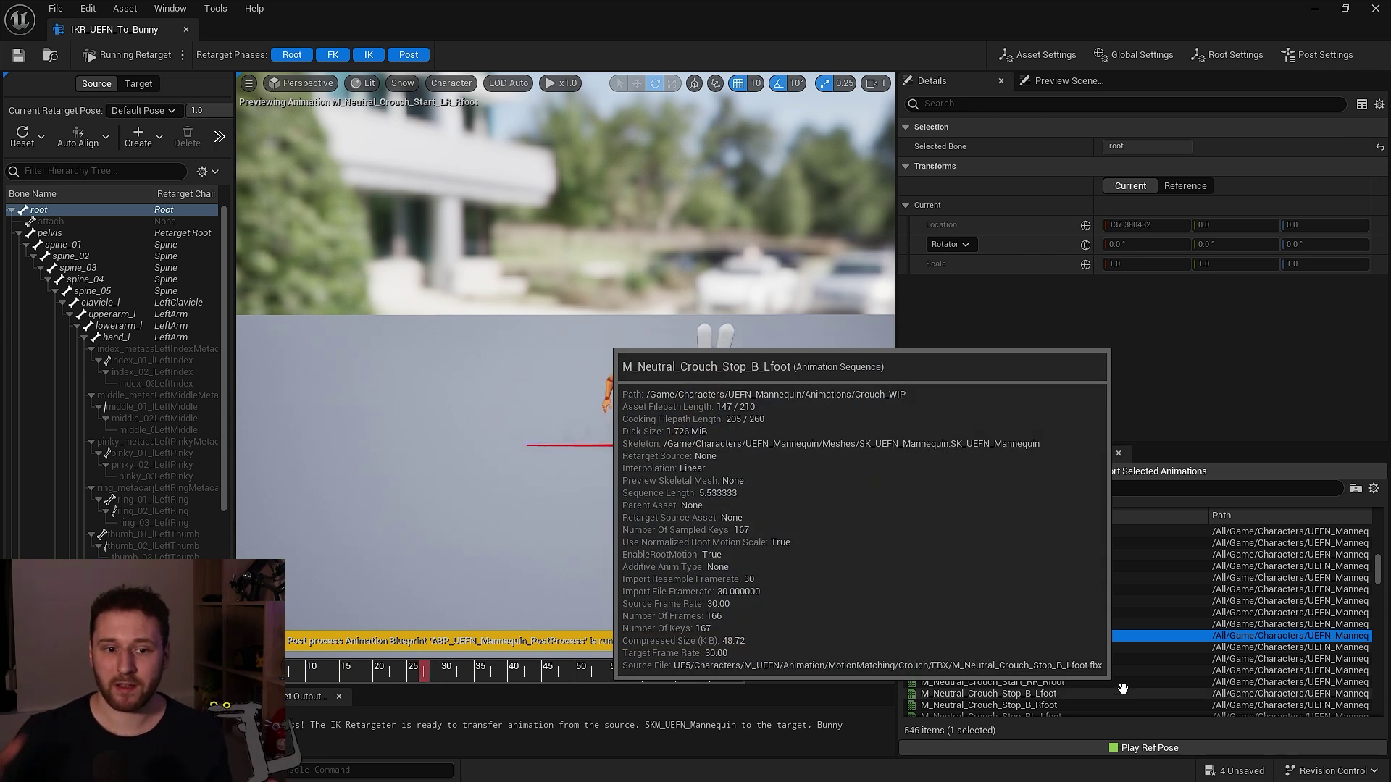
Close the IKR_UEFN_To_Bunny retargeter and open the RetargetedCharacters folder under Blueprints
click(186, 28)
click(197, 476)
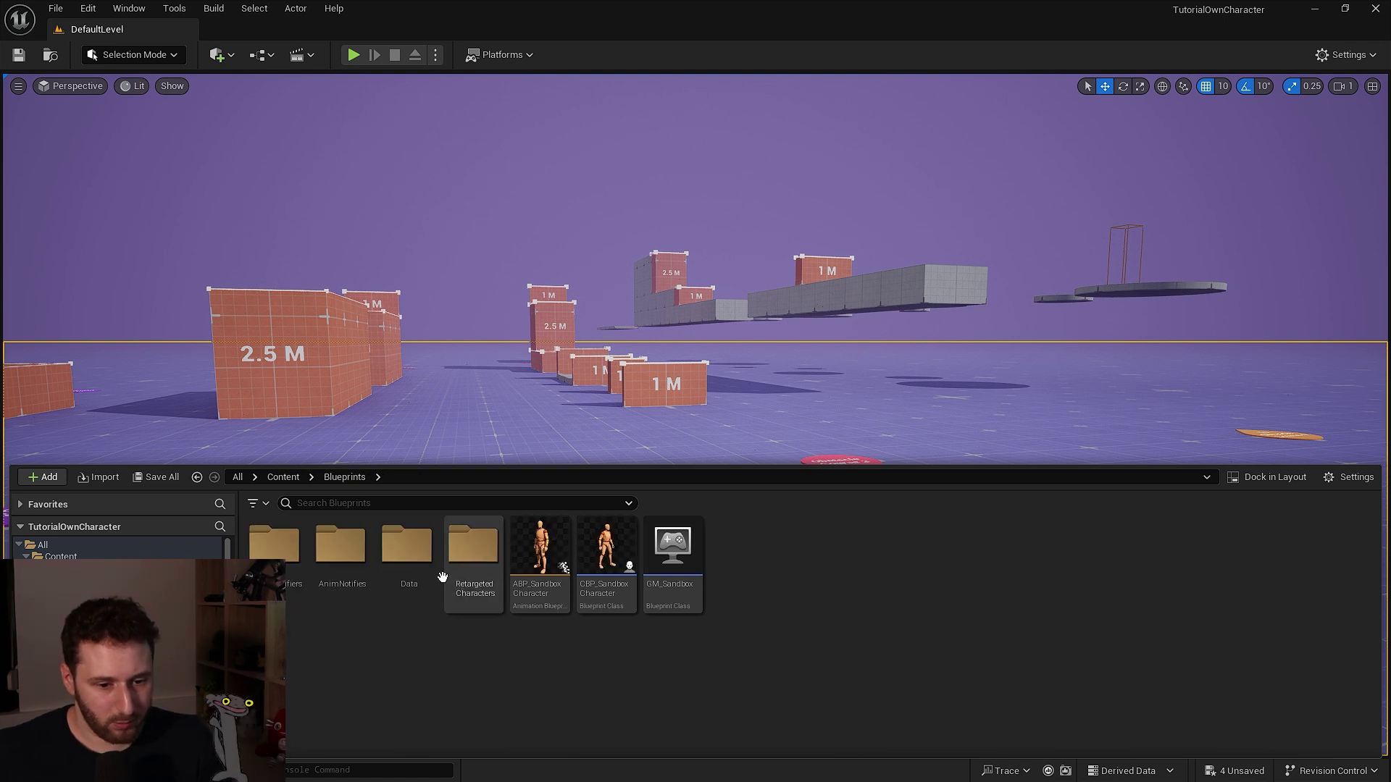
double_click(474, 544)
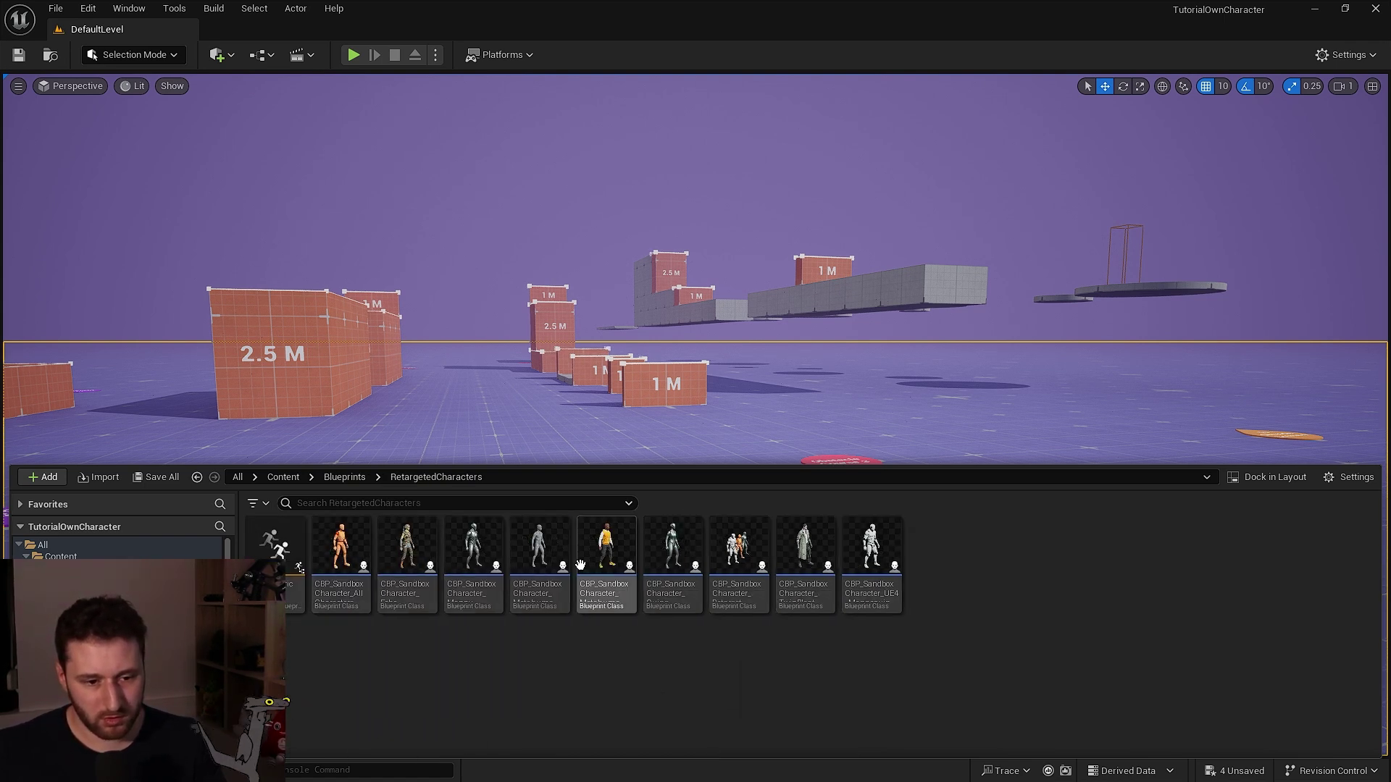
Duplicate the CBP_SandboxCharacter_Manny blueprint and name the copy CBP_SandboxCharacter_Bunny
right_click(472, 552)
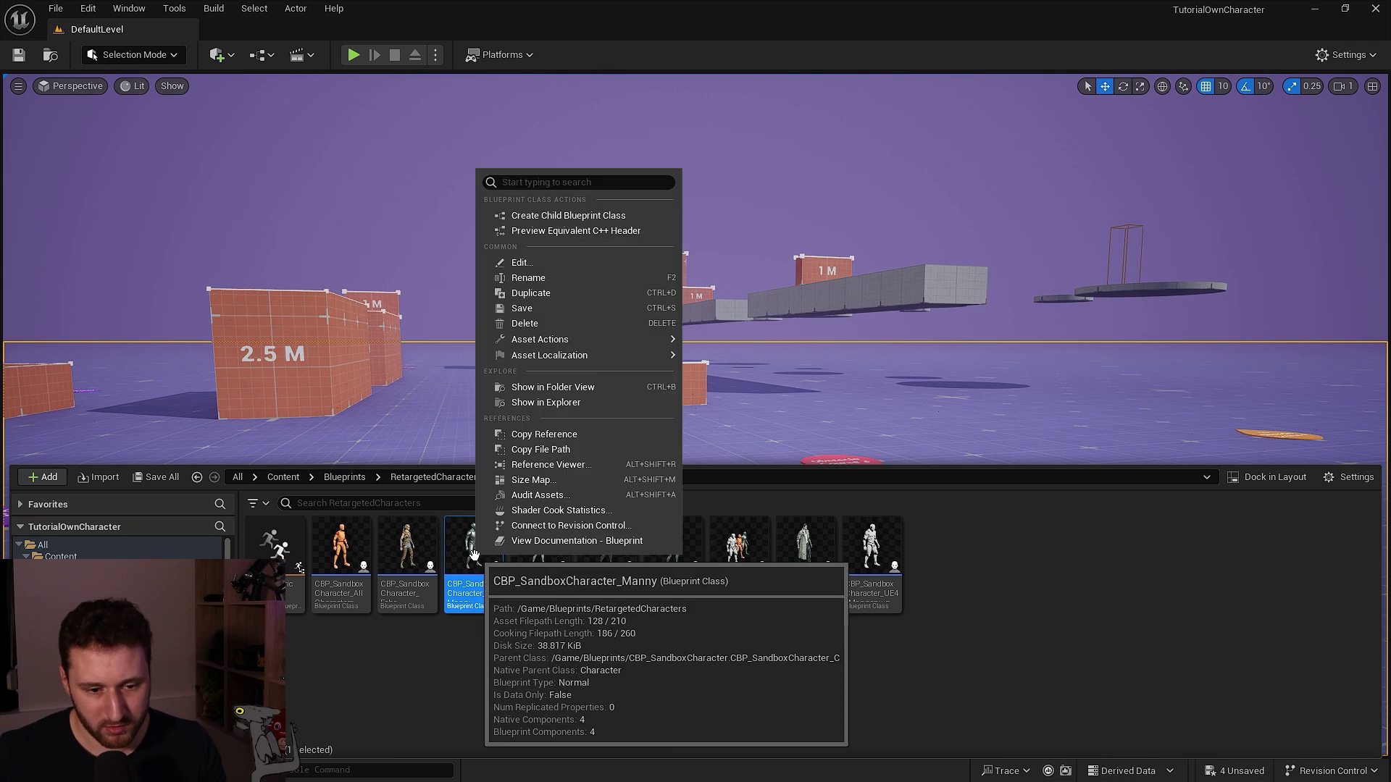
click(493, 680)
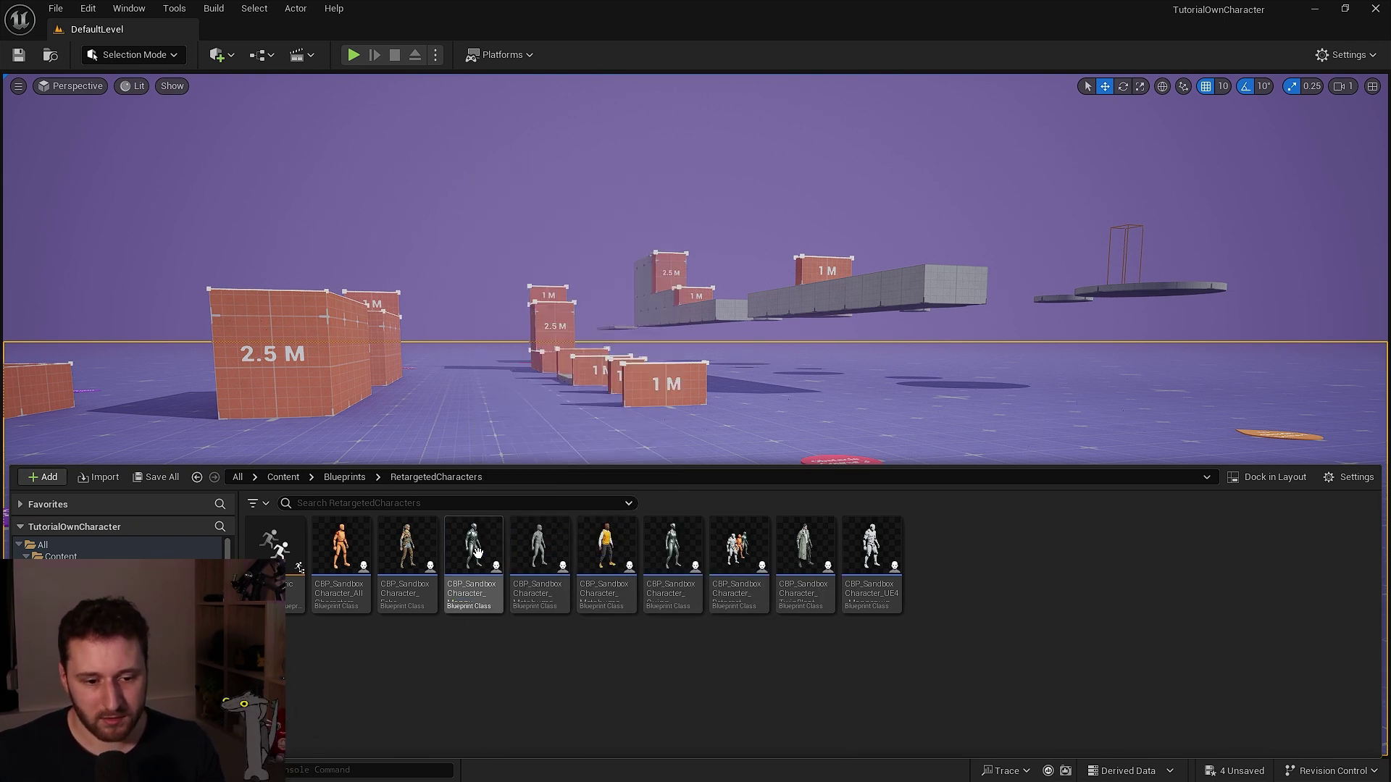
right_click(477, 553)
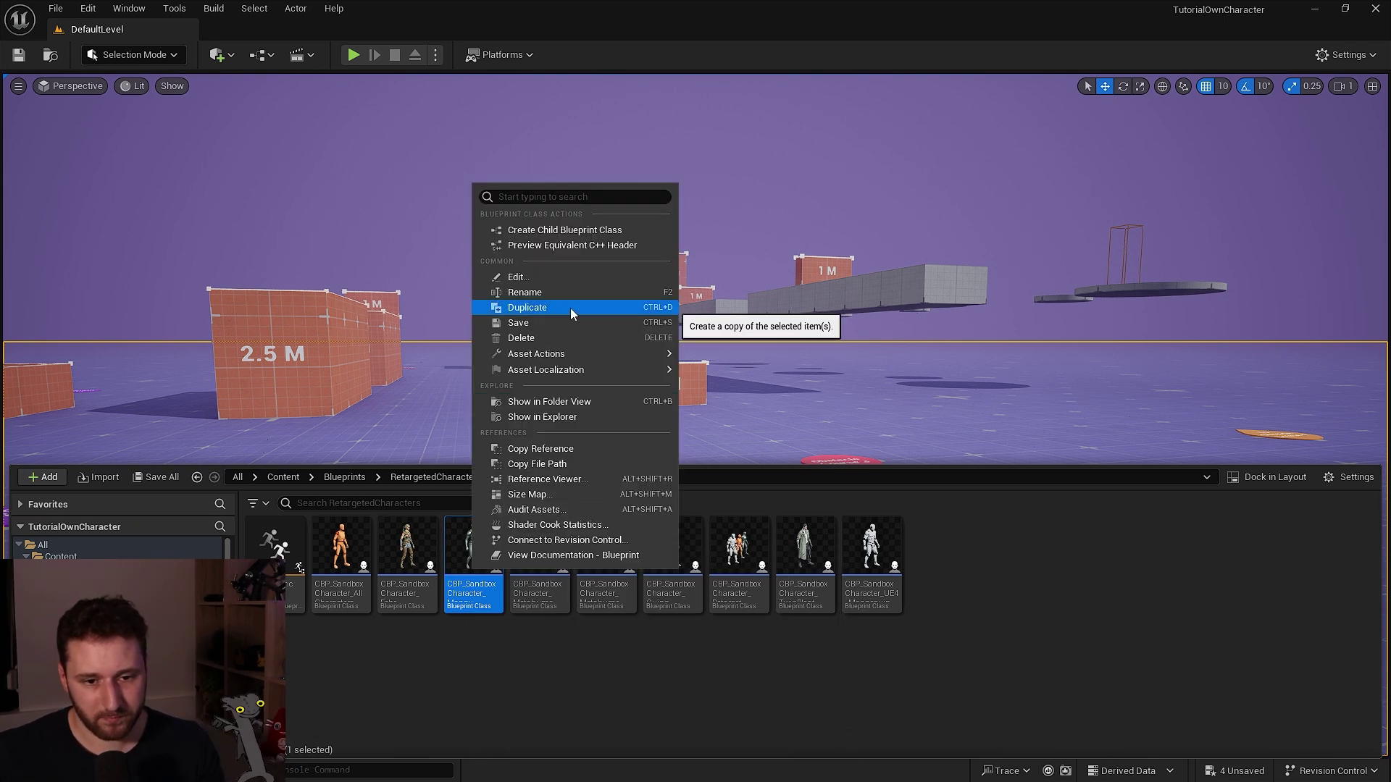
click(571, 308)
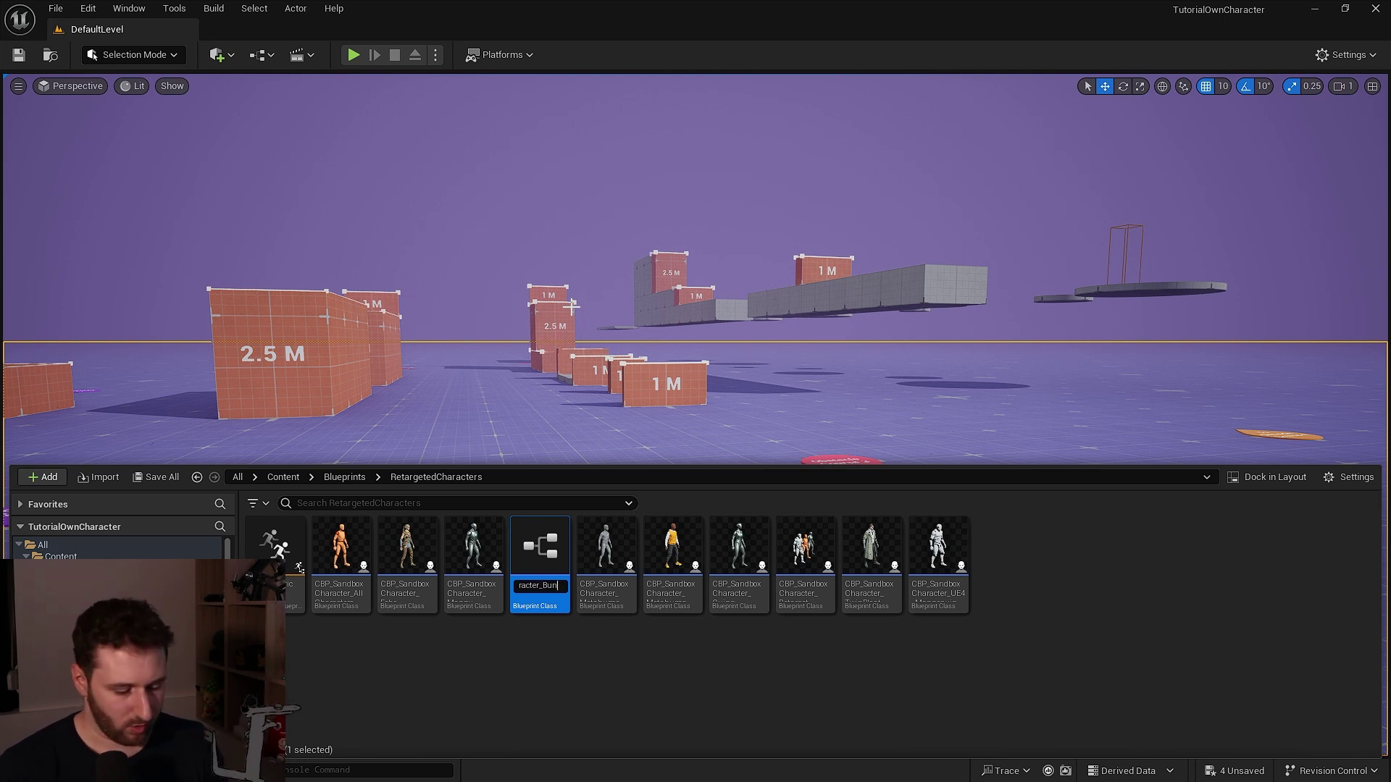
key(Return)
Open the CBP_SandboxCharacter_Bunny blueprint and rename its Manny skeletal mesh component to Bunny
double_click(412, 538)
click(72, 214)
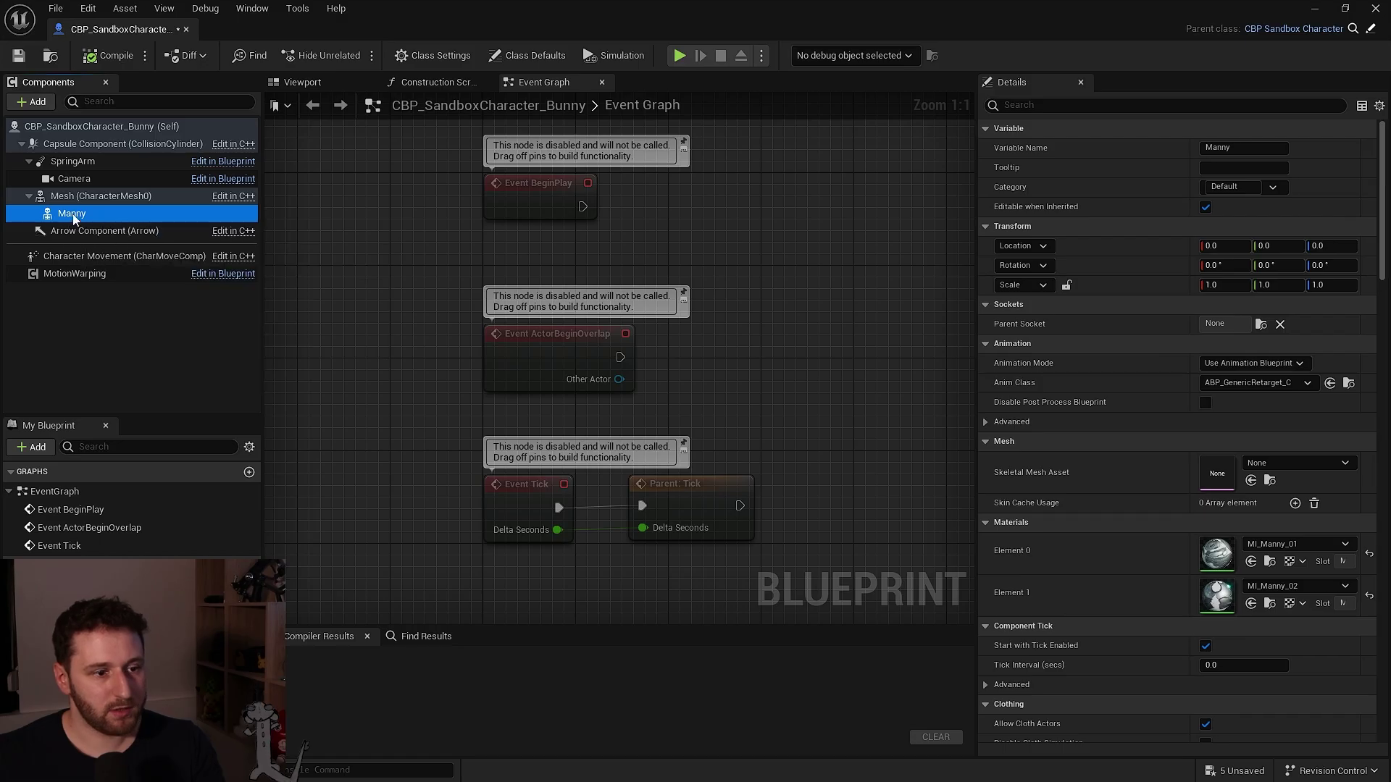
click(100, 215)
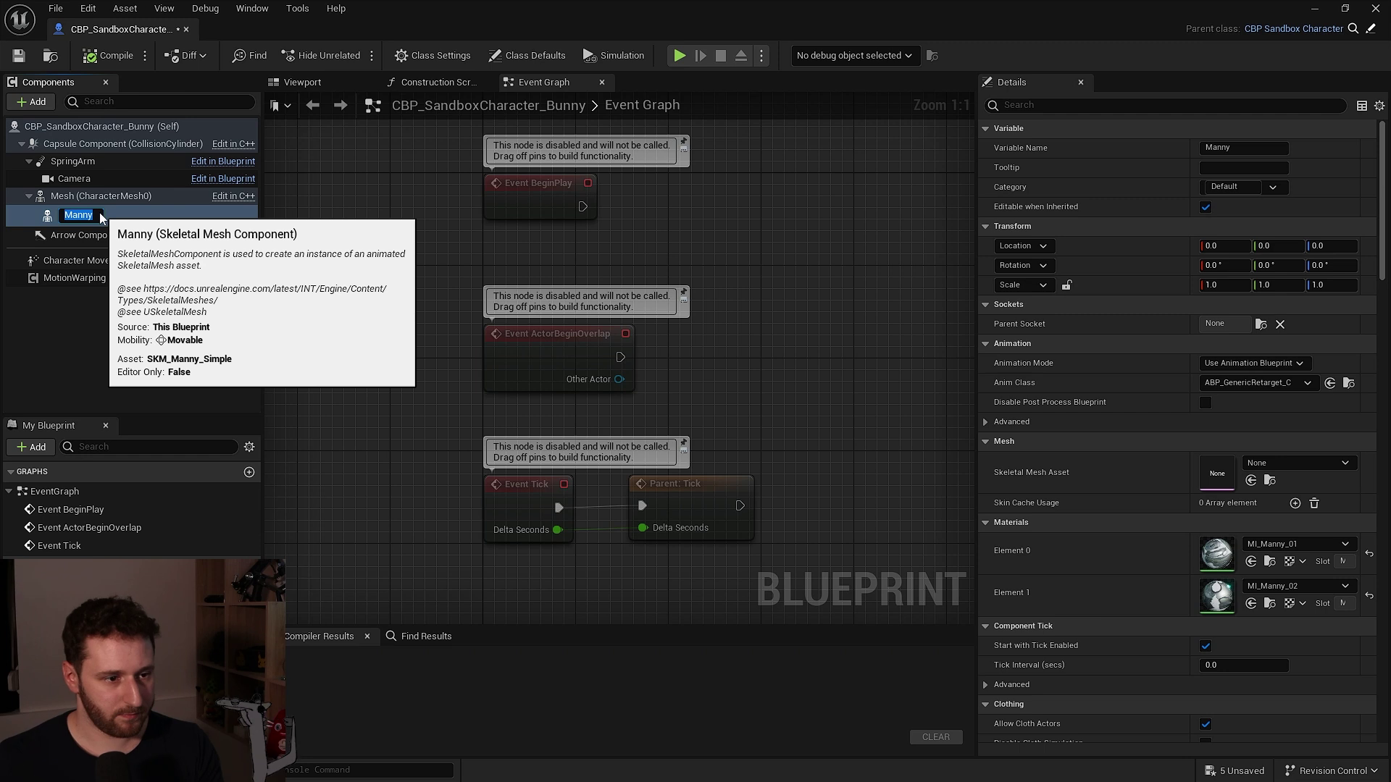
text(Bunny)
key(Return)
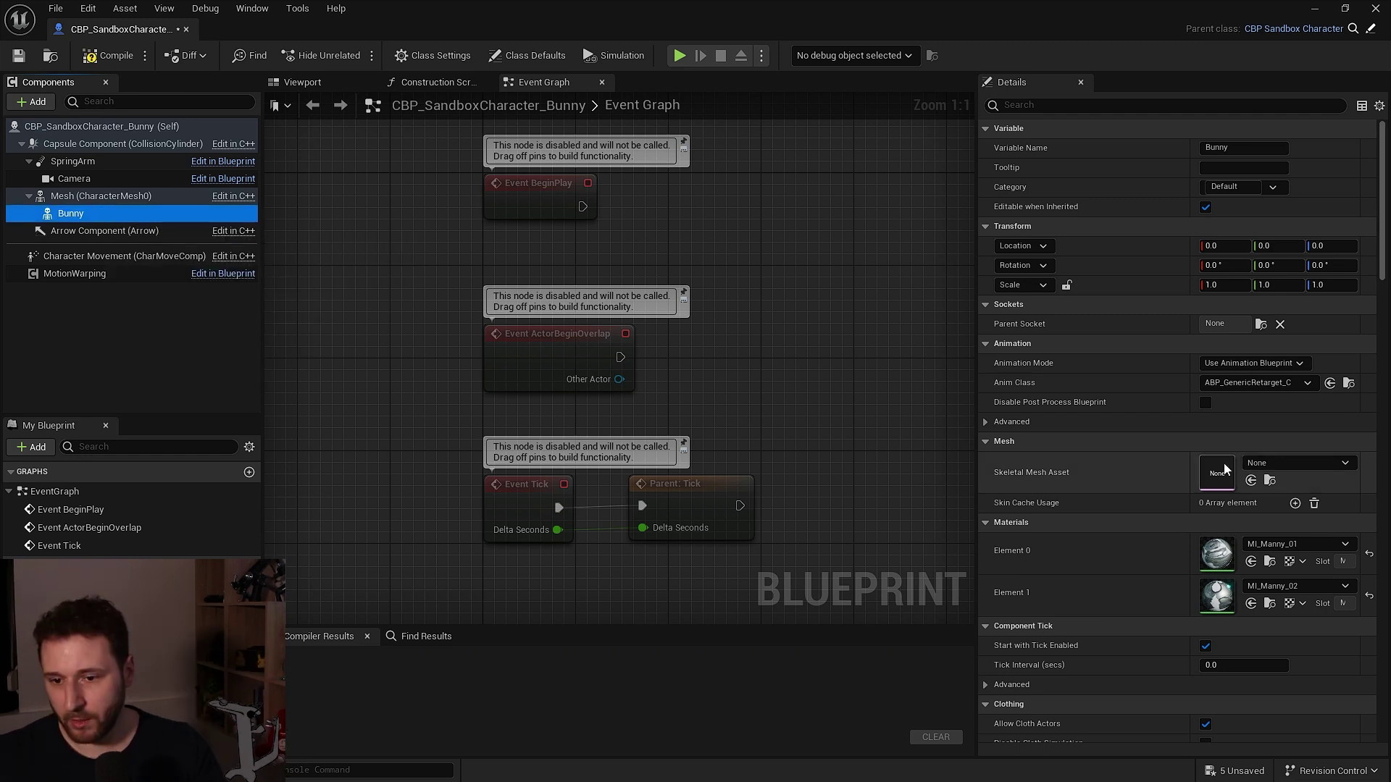
Assign the Bunny skeletal mesh asset to the Bunny component, and compile and save the blueprint
click(1282, 461)
click(1241, 616)
key(ctrl+s)
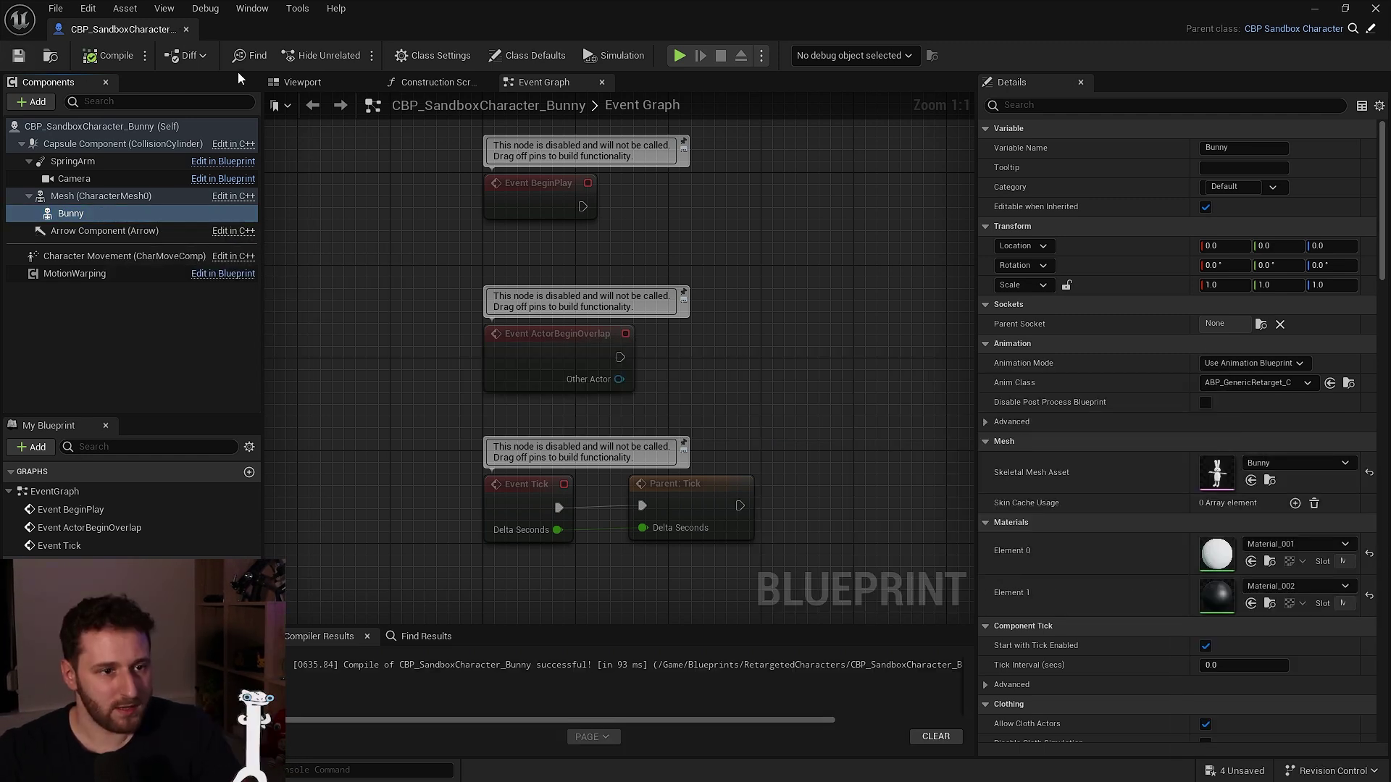
Close and reopen the CBP_SandboxCharacter_Bunny blueprint and inspect the bunny mesh in its viewport
click(307, 88)
click(186, 29)
click(49, 771)
double_click(400, 570)
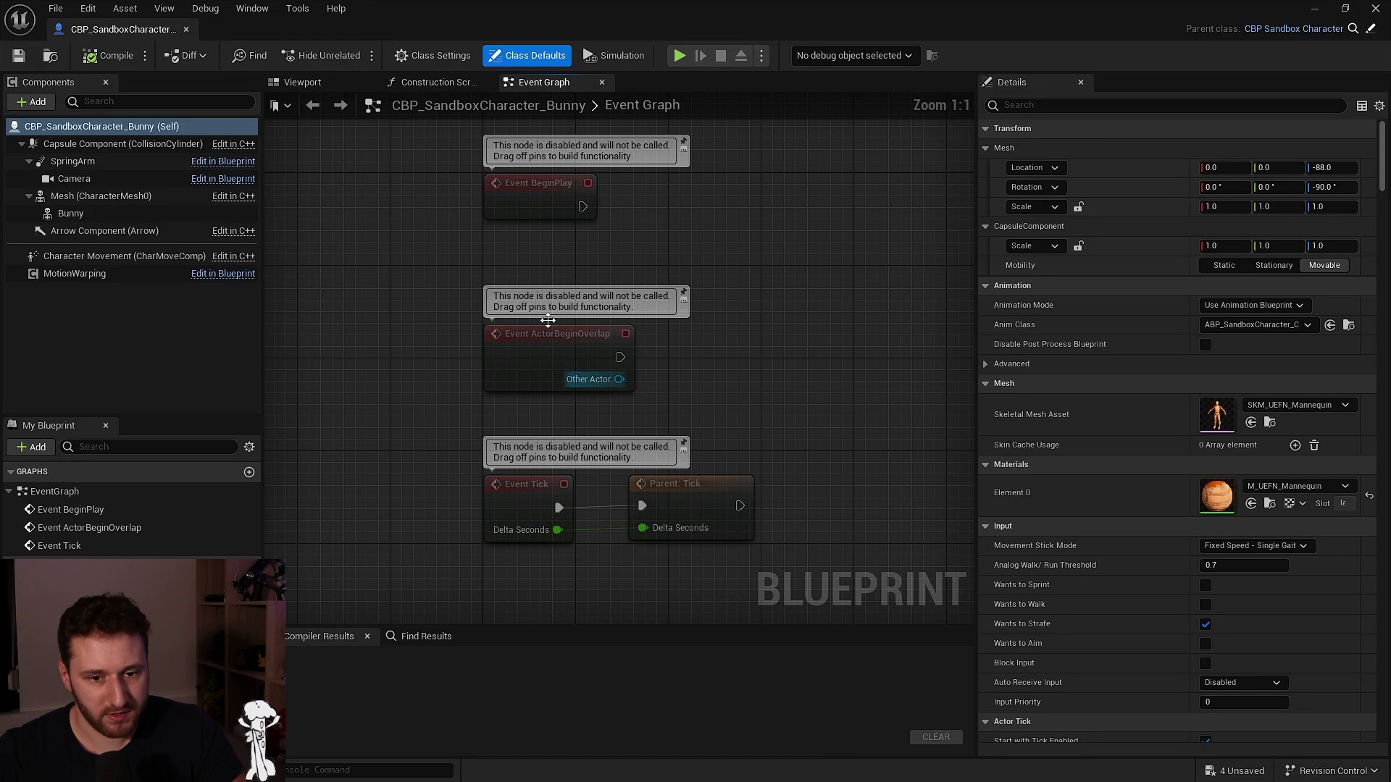
click(331, 85)
click(632, 366)
right_drag(770, 425, 599, 370)
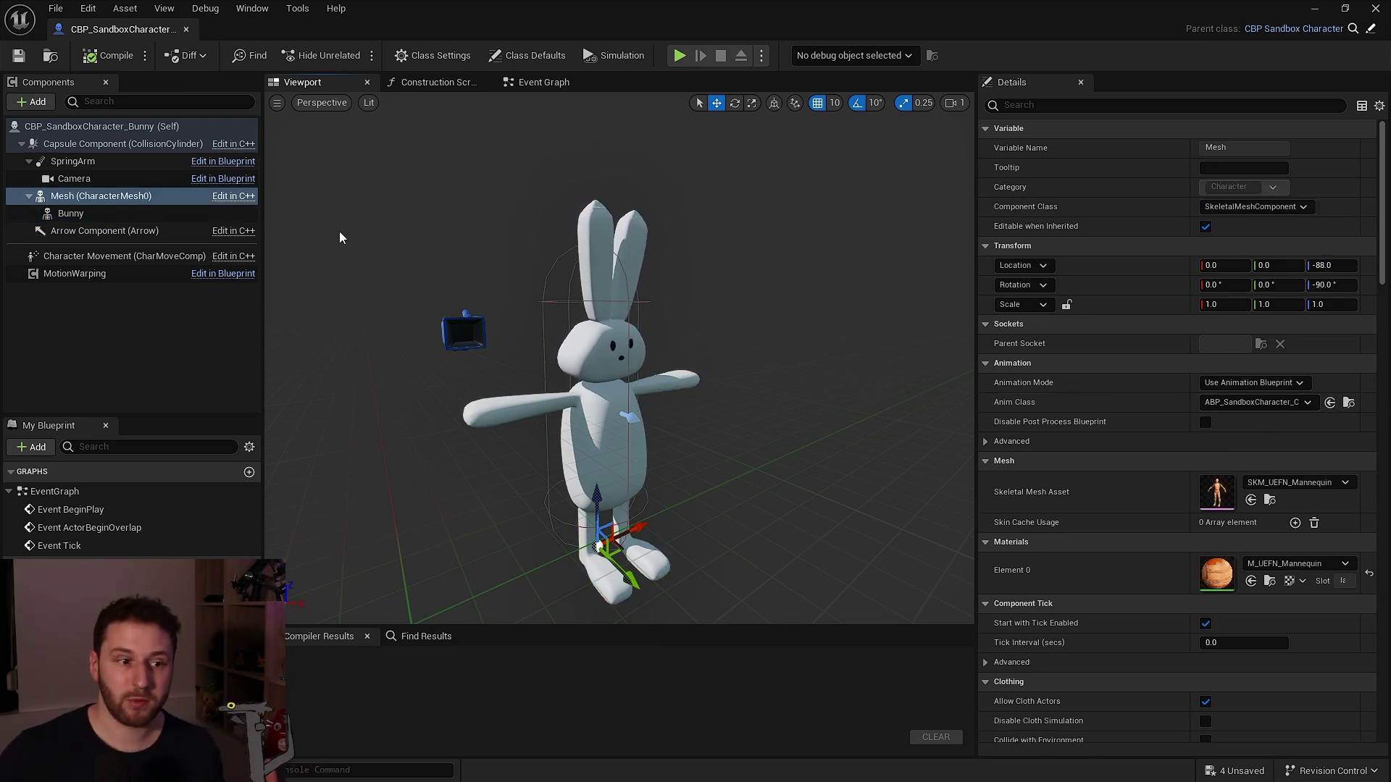
Filter the Bunny component's properties by "tag" to reach its first component tag entry
click(81, 217)
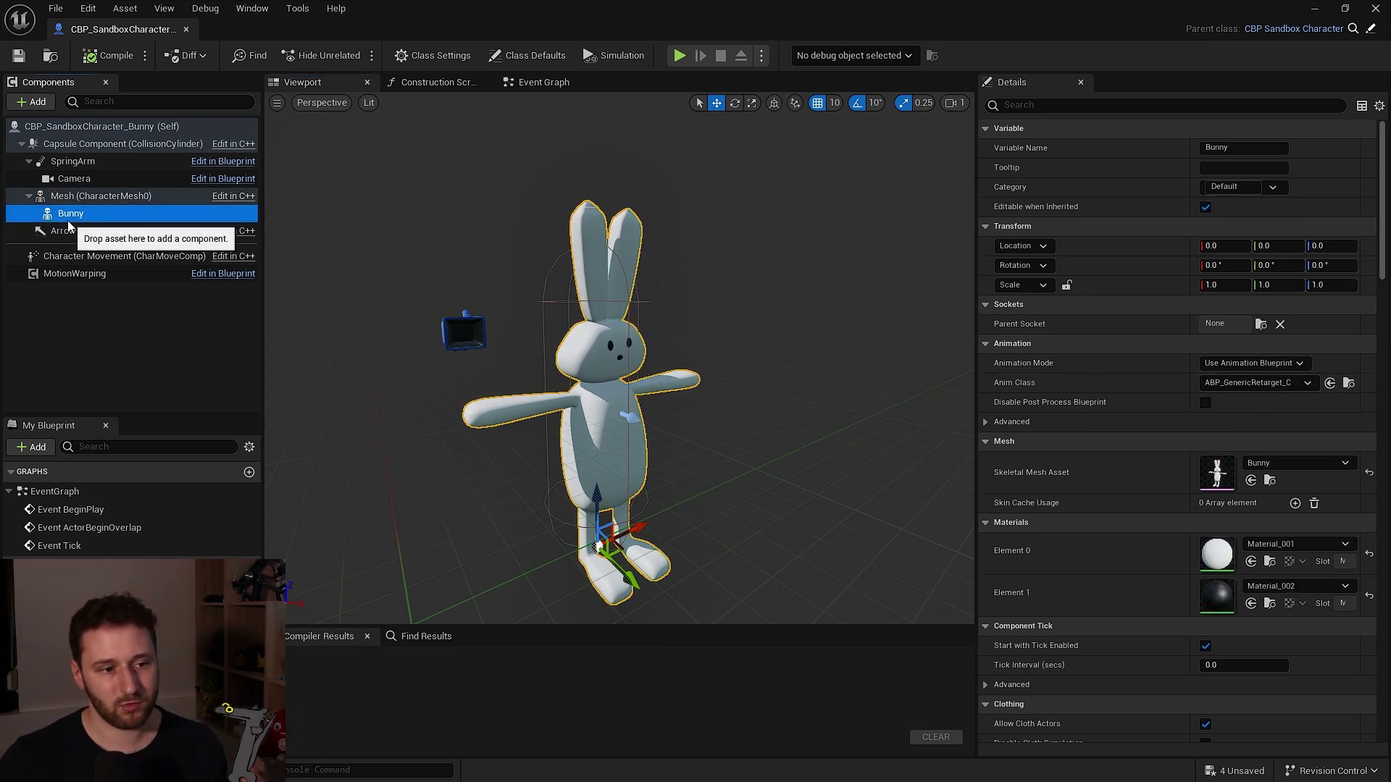
click(1025, 105)
text(ta)
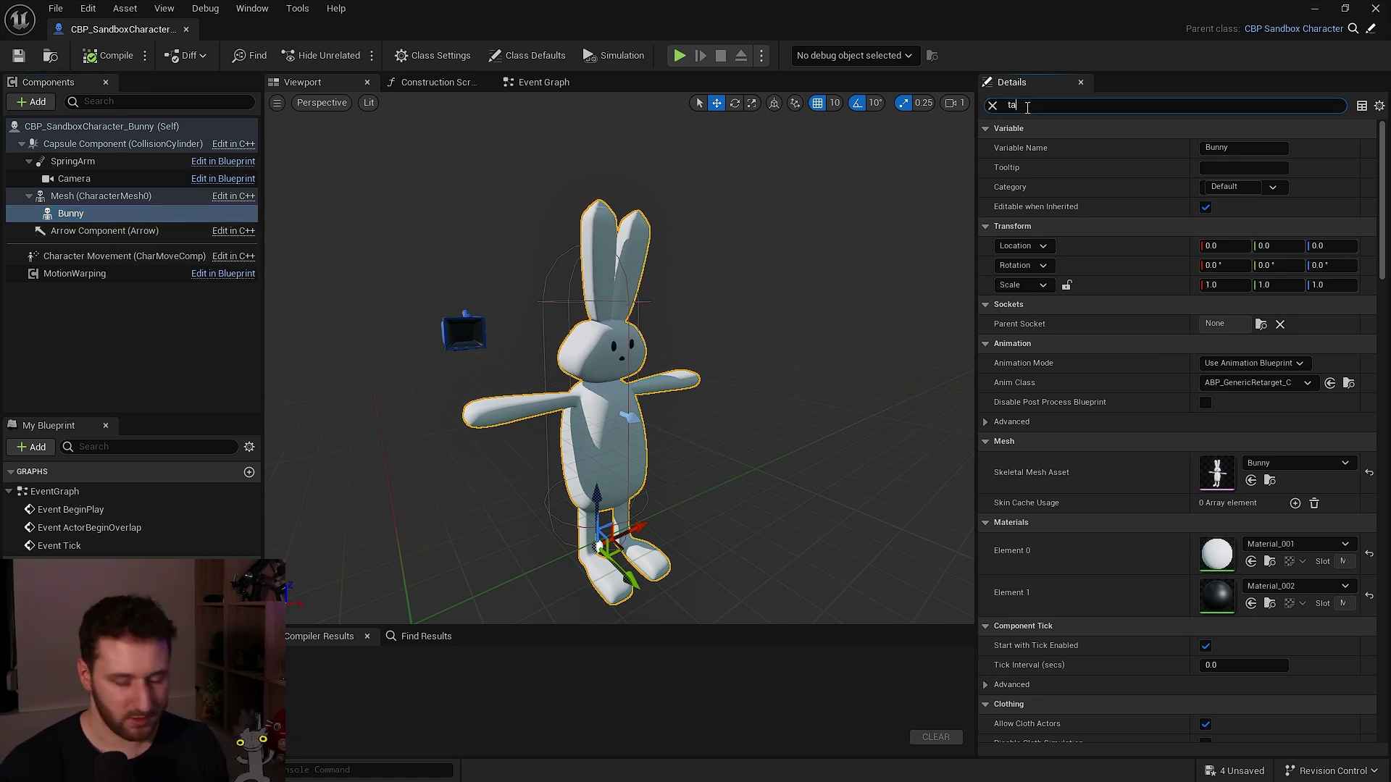
text(g)
click(1227, 168)
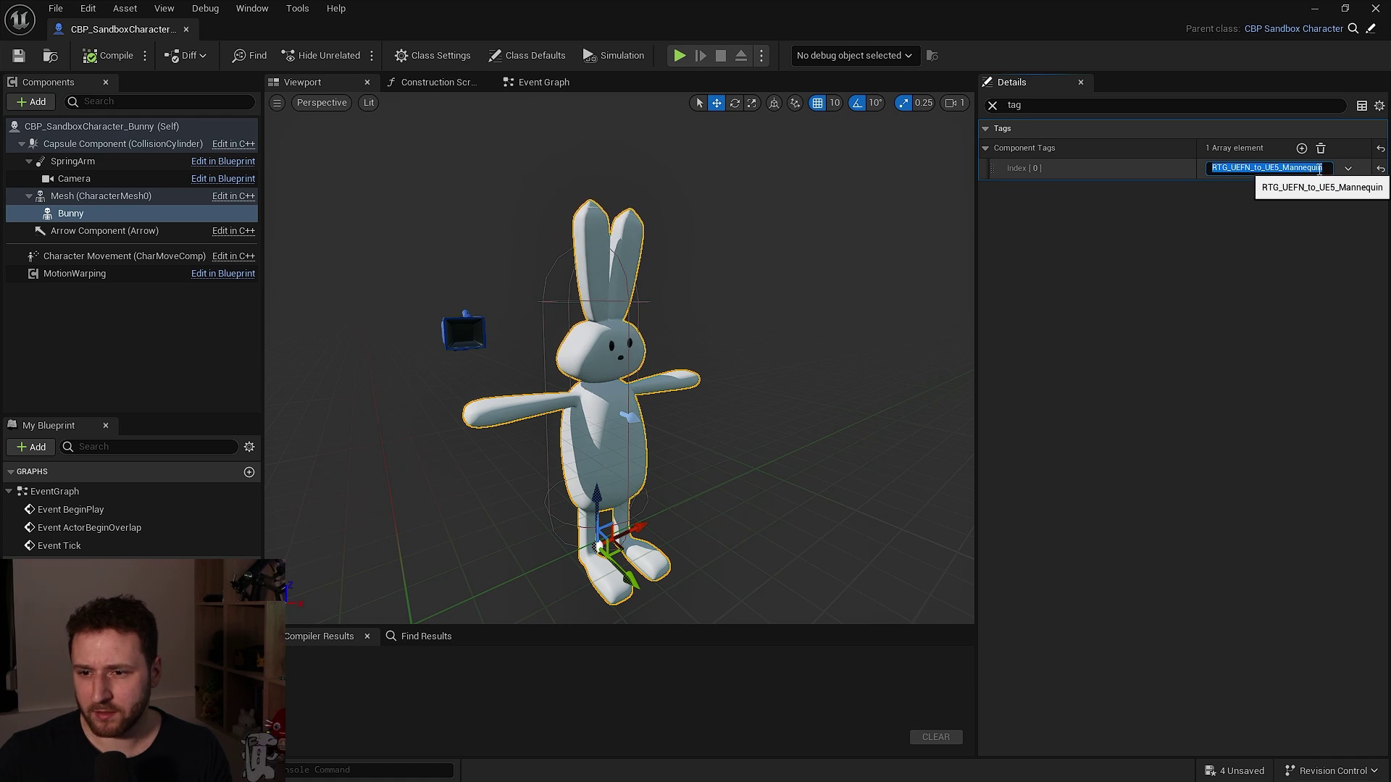
Copy the IKR_UEFN_To_Bunny retargeter's name, use it as the Bunny component's tag, and compile the blueprint
key(ctrl+space)
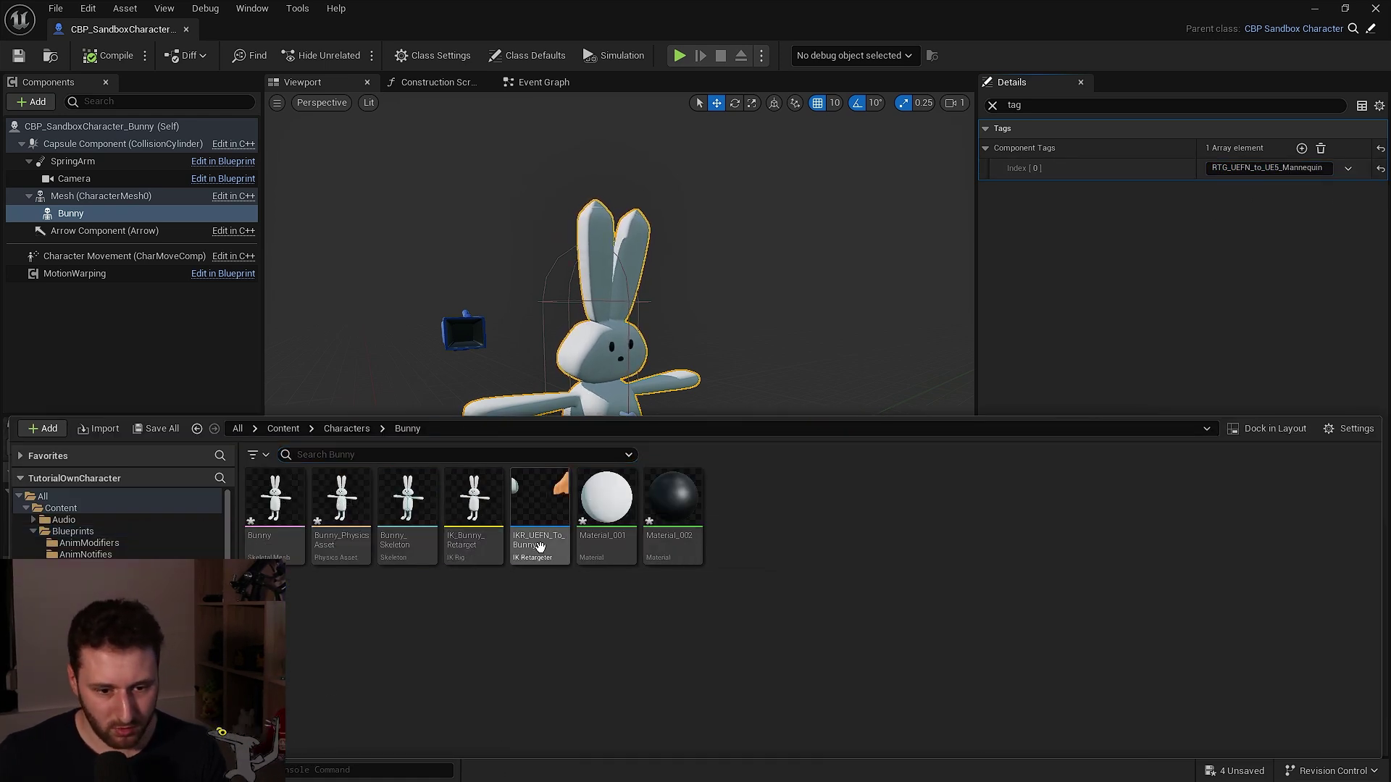
click(539, 550)
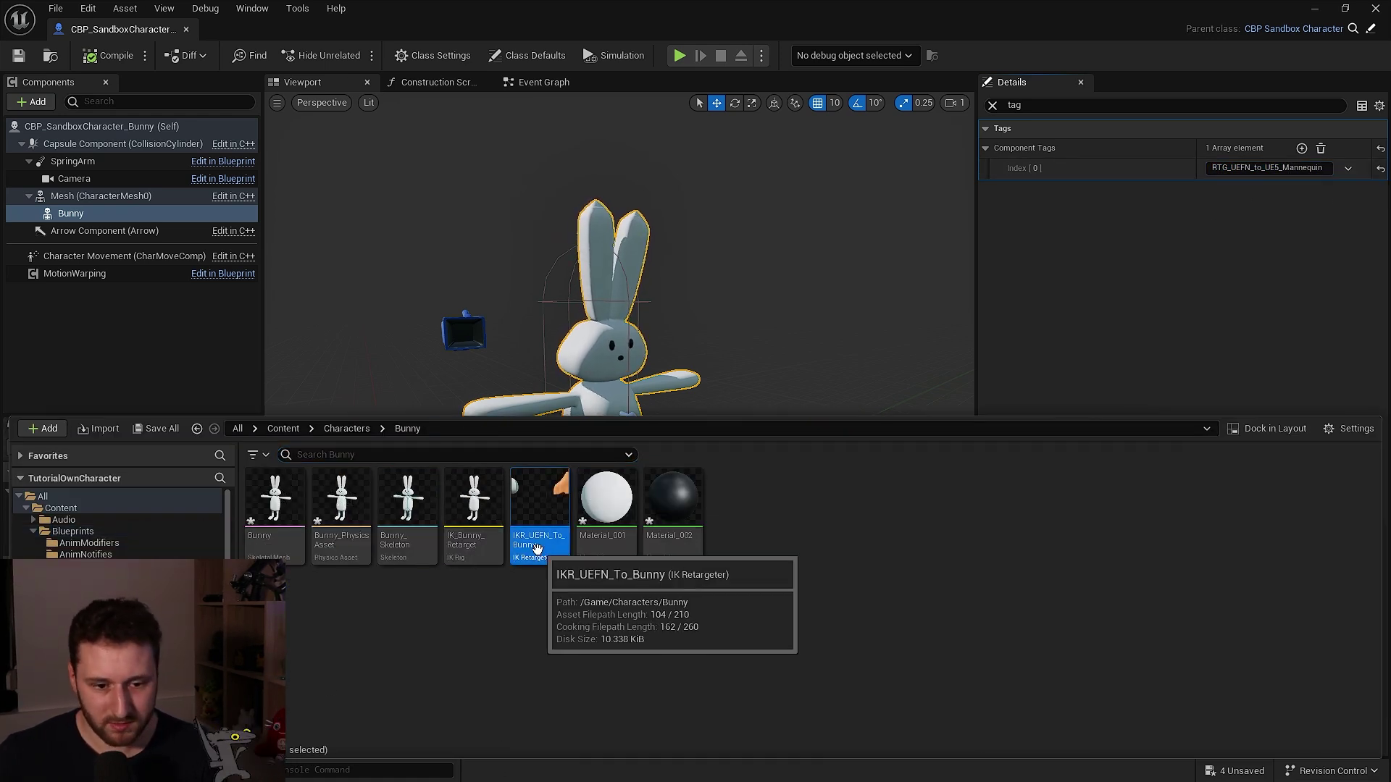
key(F2)
key(ctrl+c)
key(Escape)
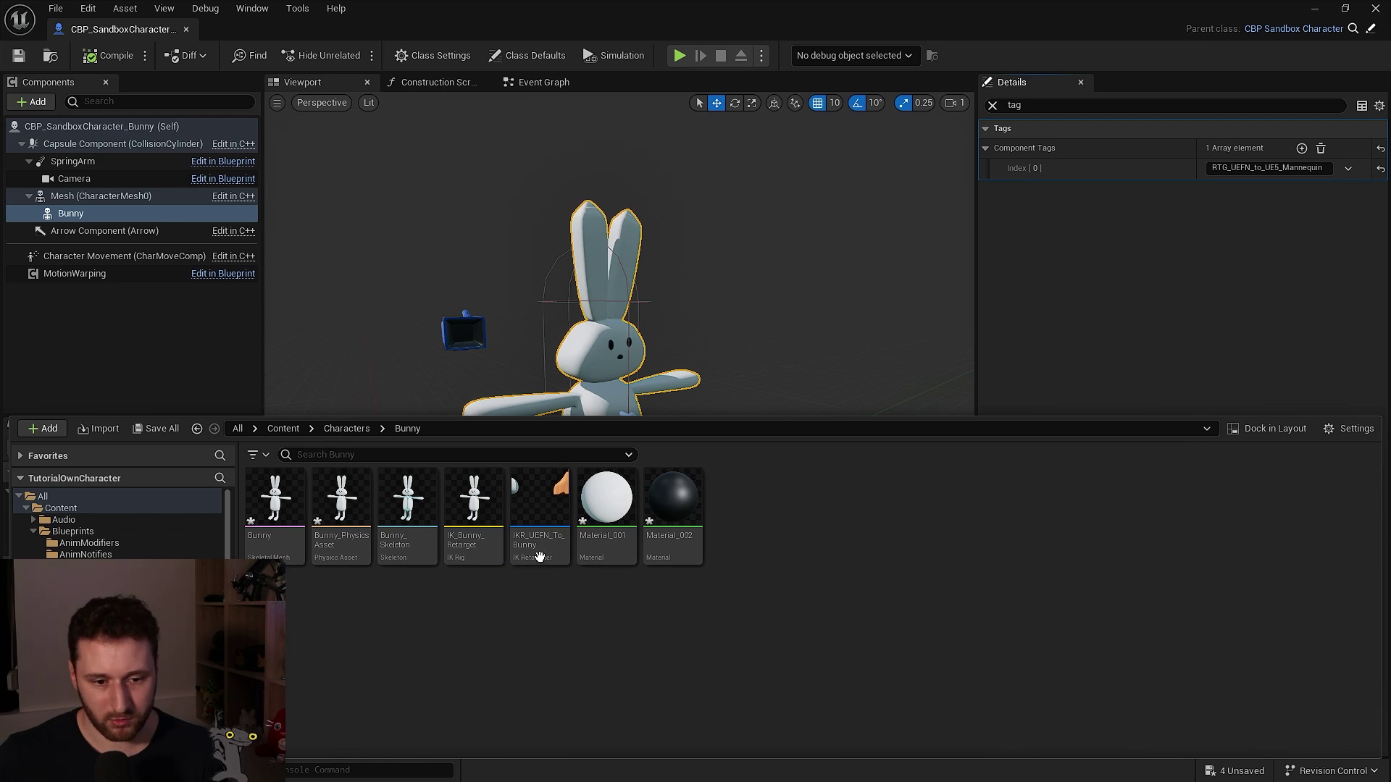
click(1224, 169)
key(ctrl+v)
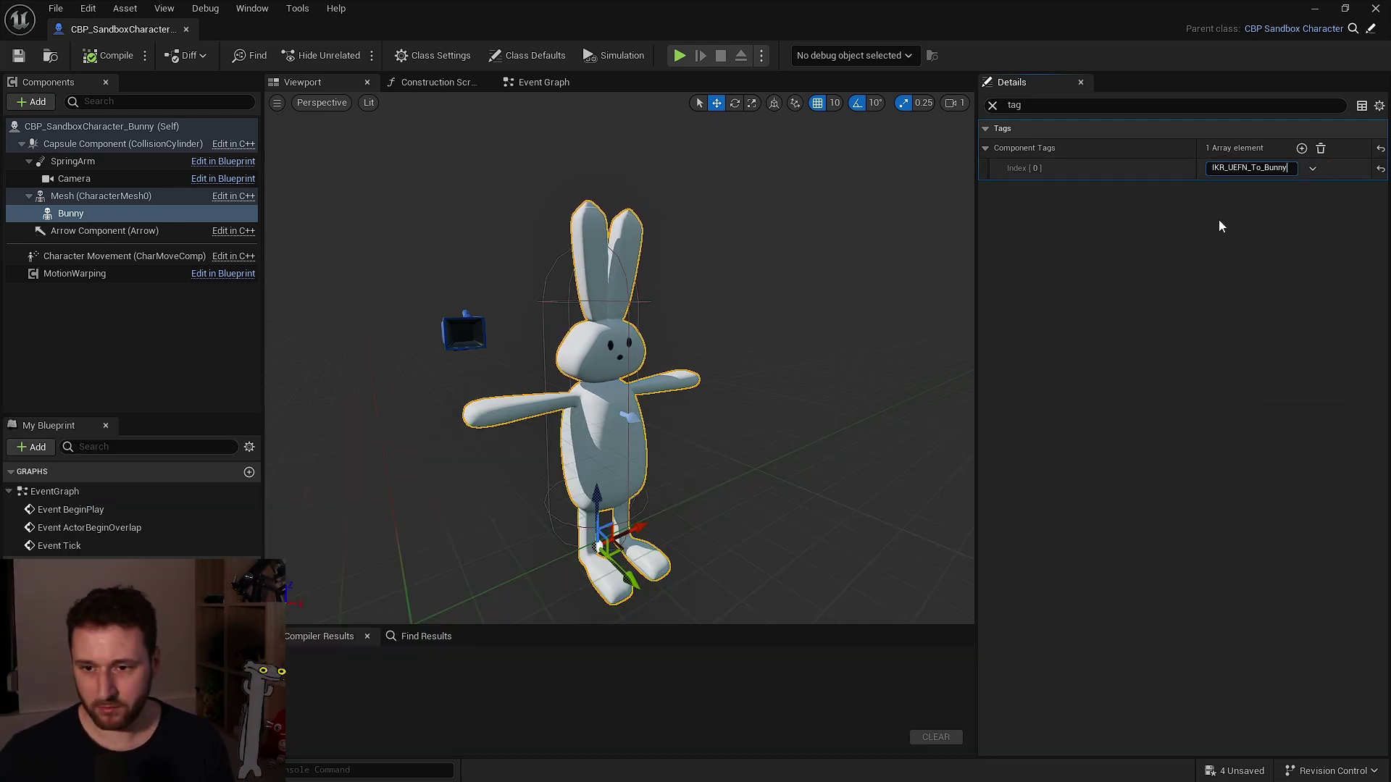
key(Return)
click(108, 55)
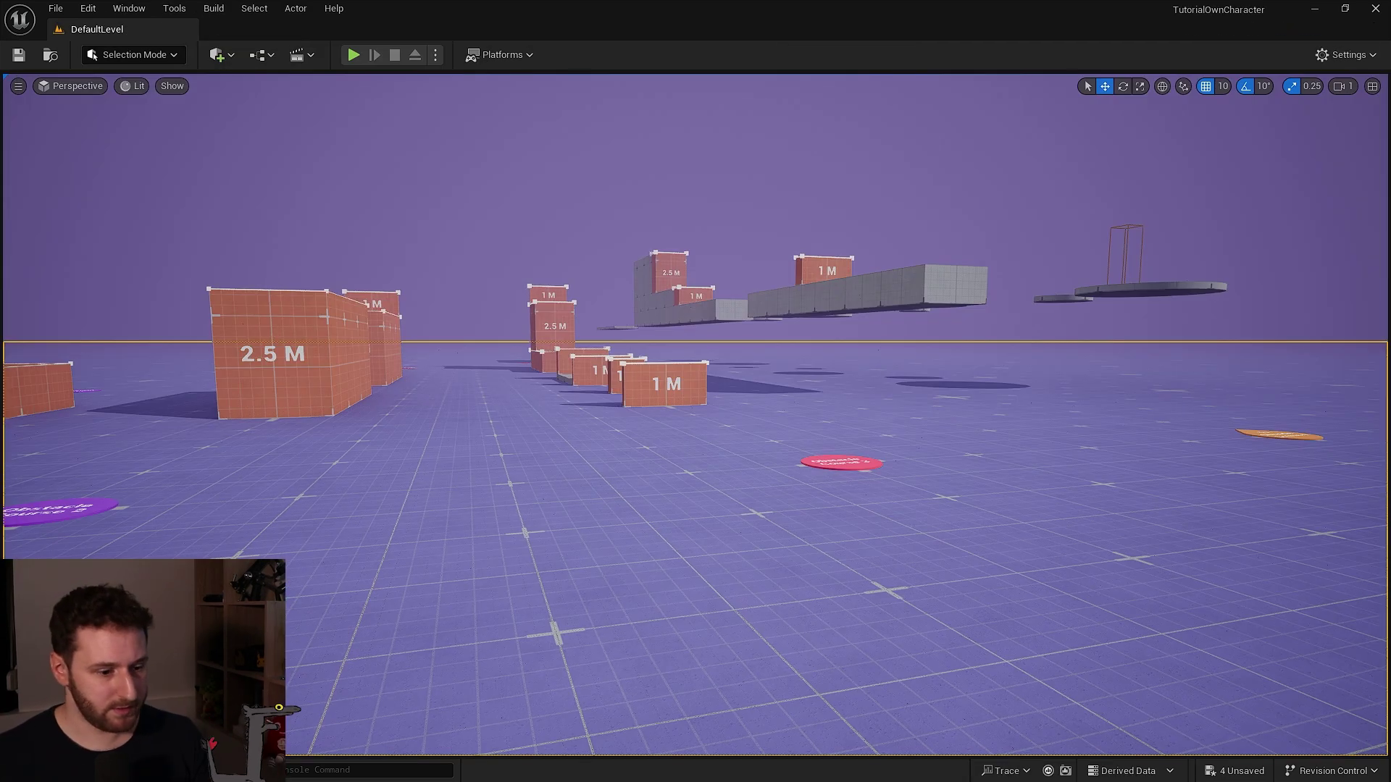
Open the ABP_GenericRetarget animation blueprint and expand the default entries of the IKRetargeter Map variable used in its Event Graph
key(ctrl+space)
click(94, 641)
click(276, 572)
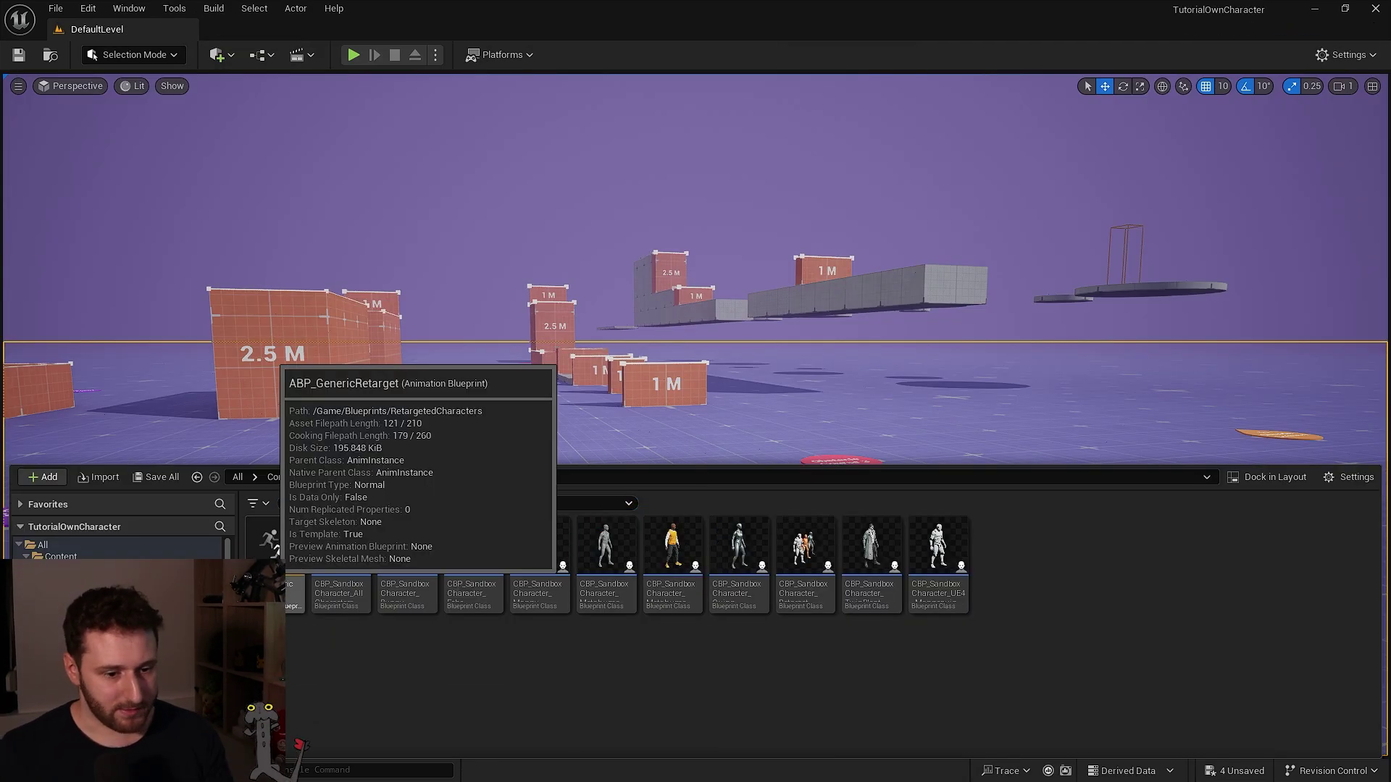
double_click(277, 583)
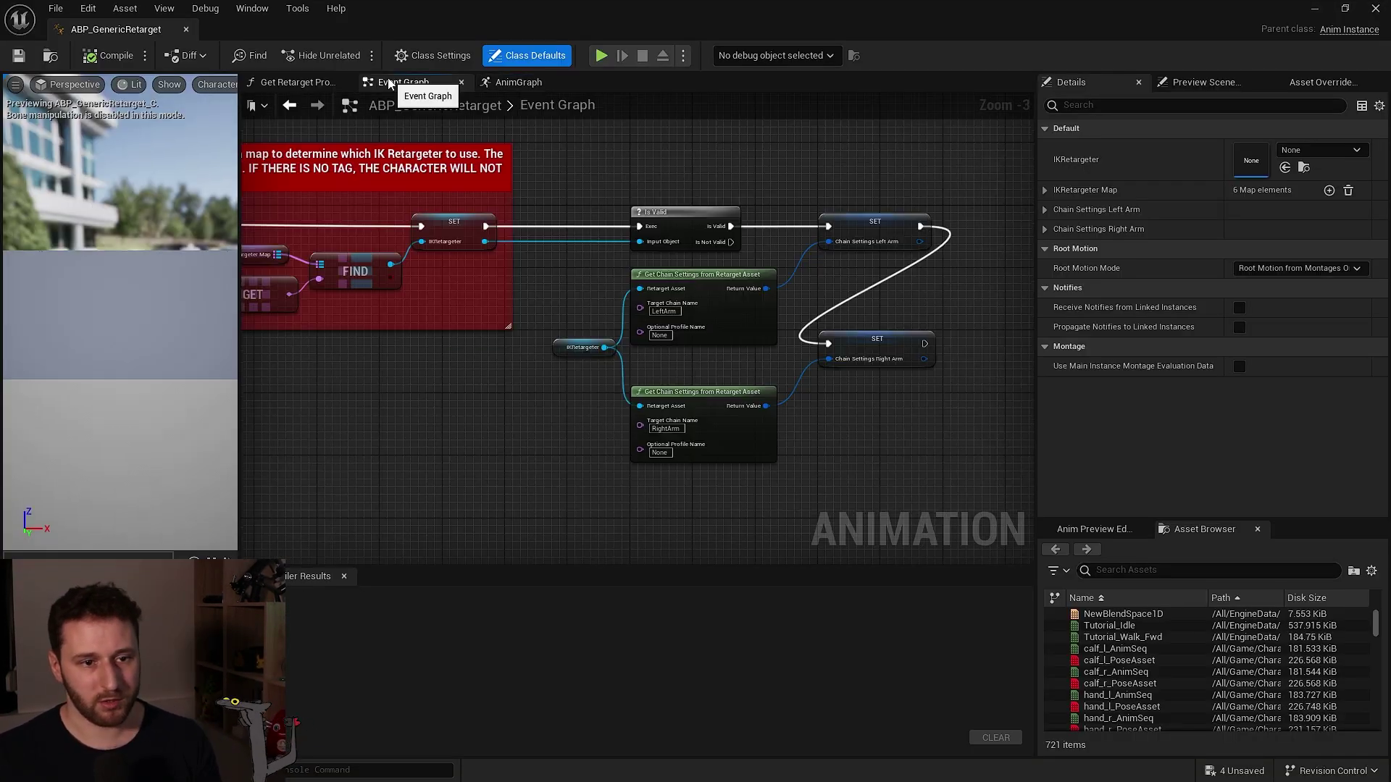
right_drag(496, 372, 764, 436)
scroll(510, 331, up, 3)
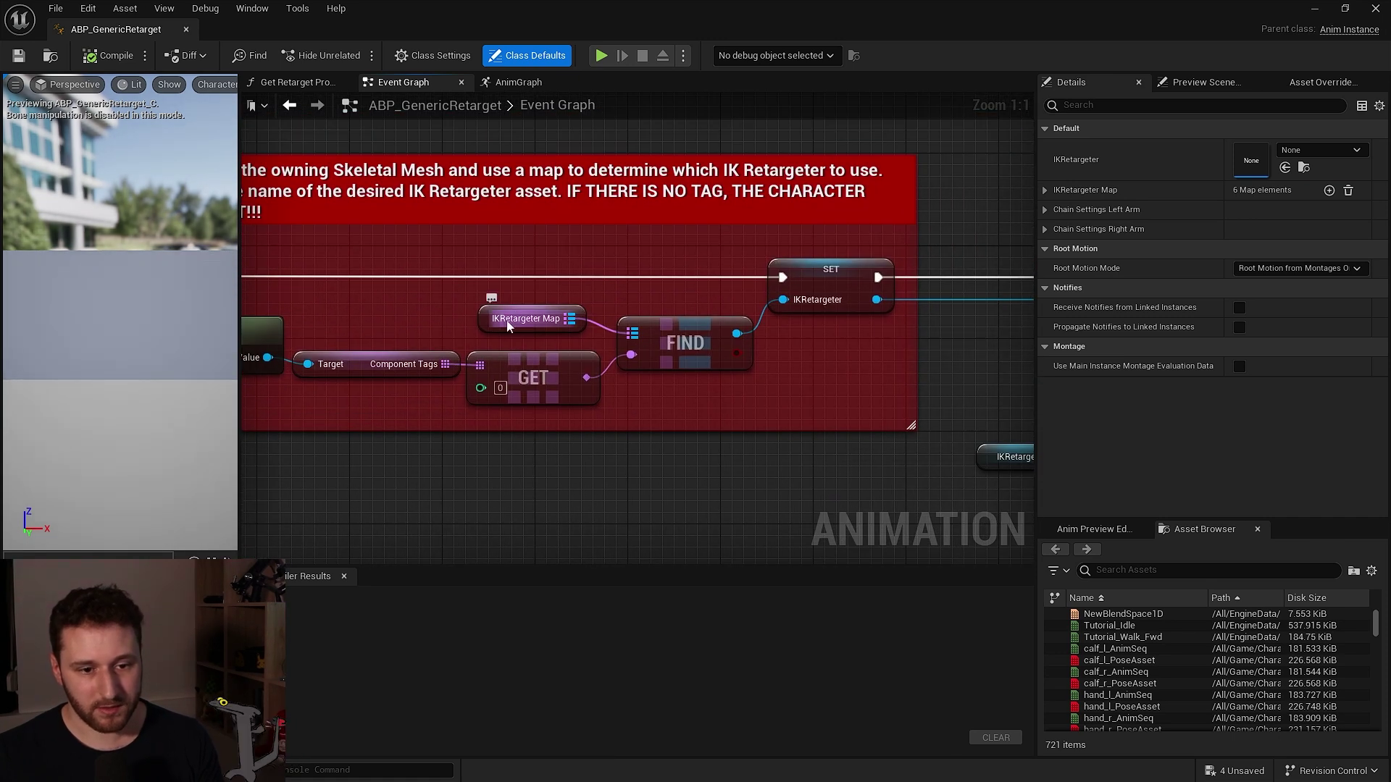
click(489, 320)
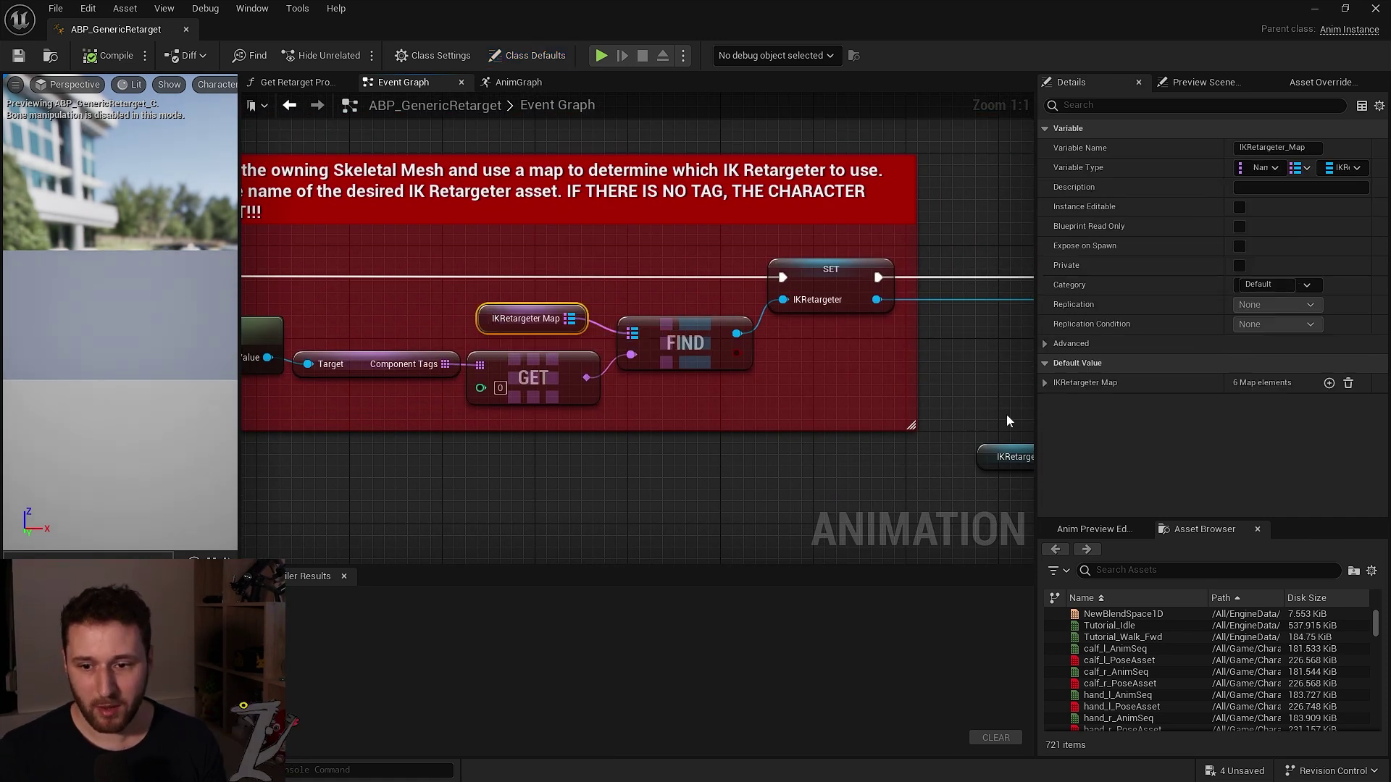
click(1044, 383)
drag(1037, 462, 894, 464)
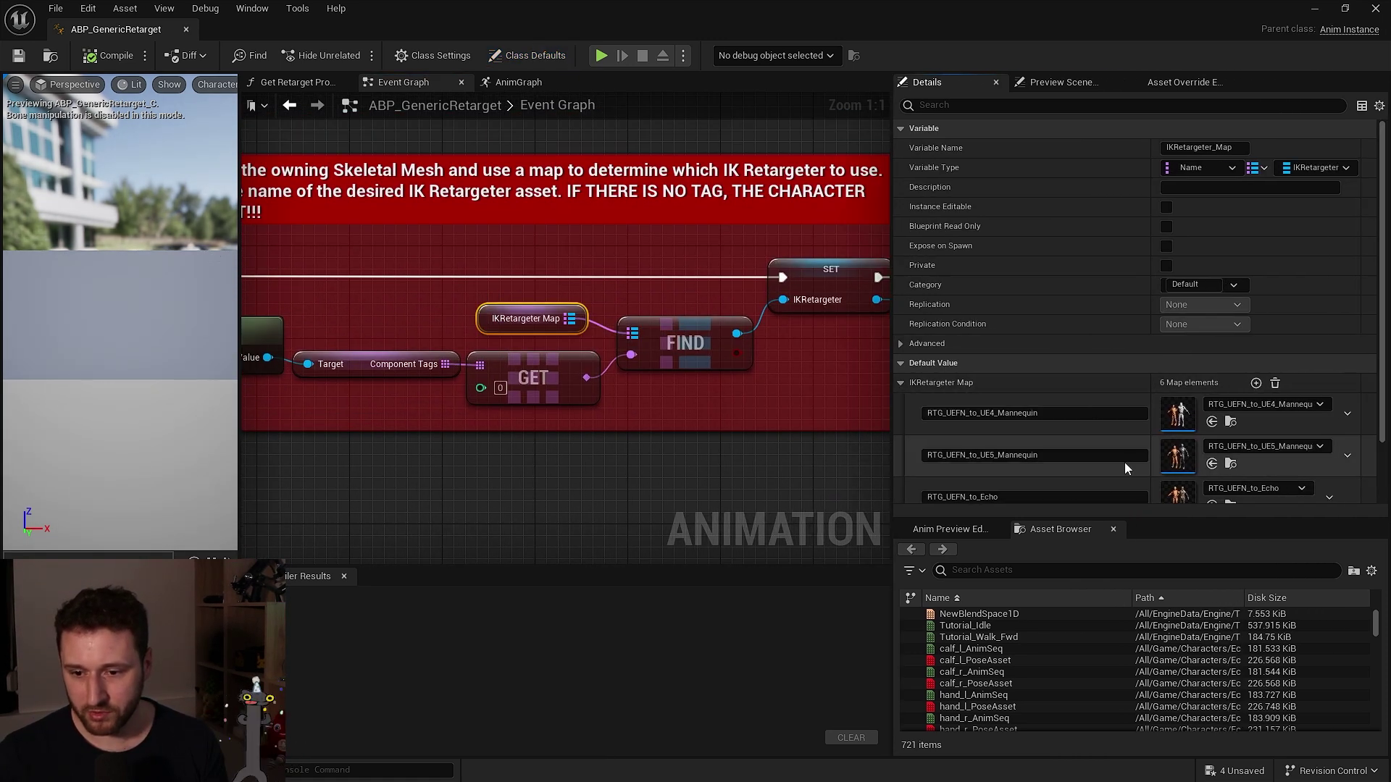
scroll(1124, 464, down, 2)
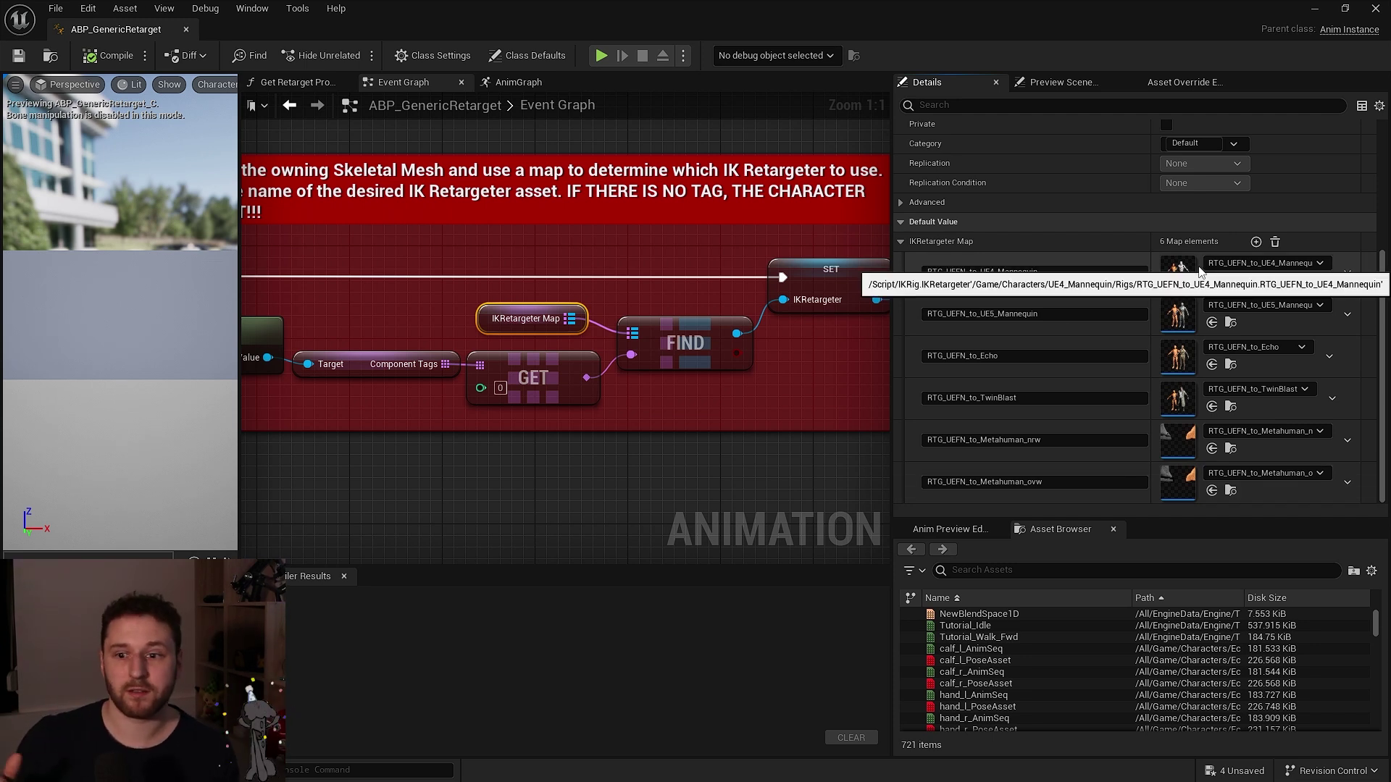
Add an IKRetargeter Map element with key IKR_UEFN_To_Bunny and the IKR_UEFN_To_Bunny retargeter as value, and compile and close the blueprint
click(1256, 241)
scroll(992, 459, down, 1)
click(977, 481)
key(ctrl+v)
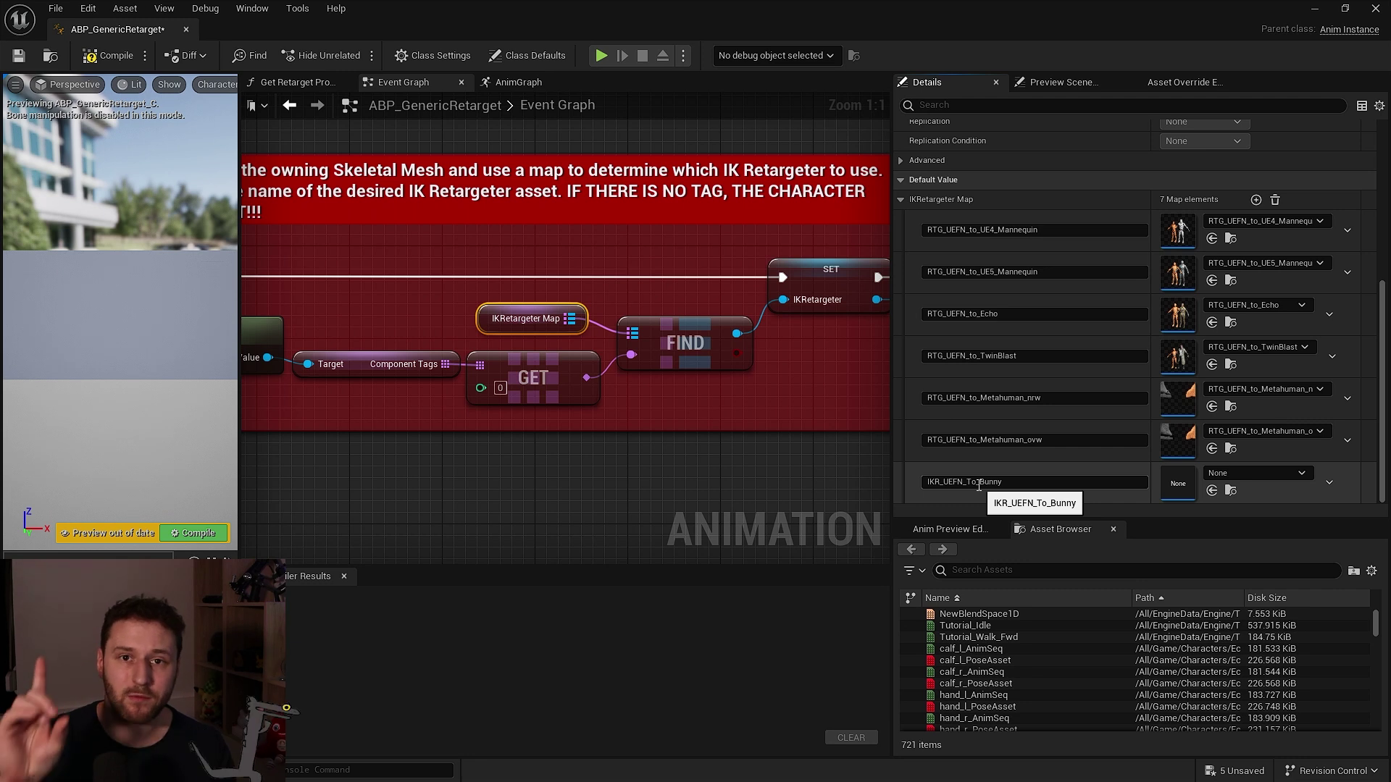
click(1253, 473)
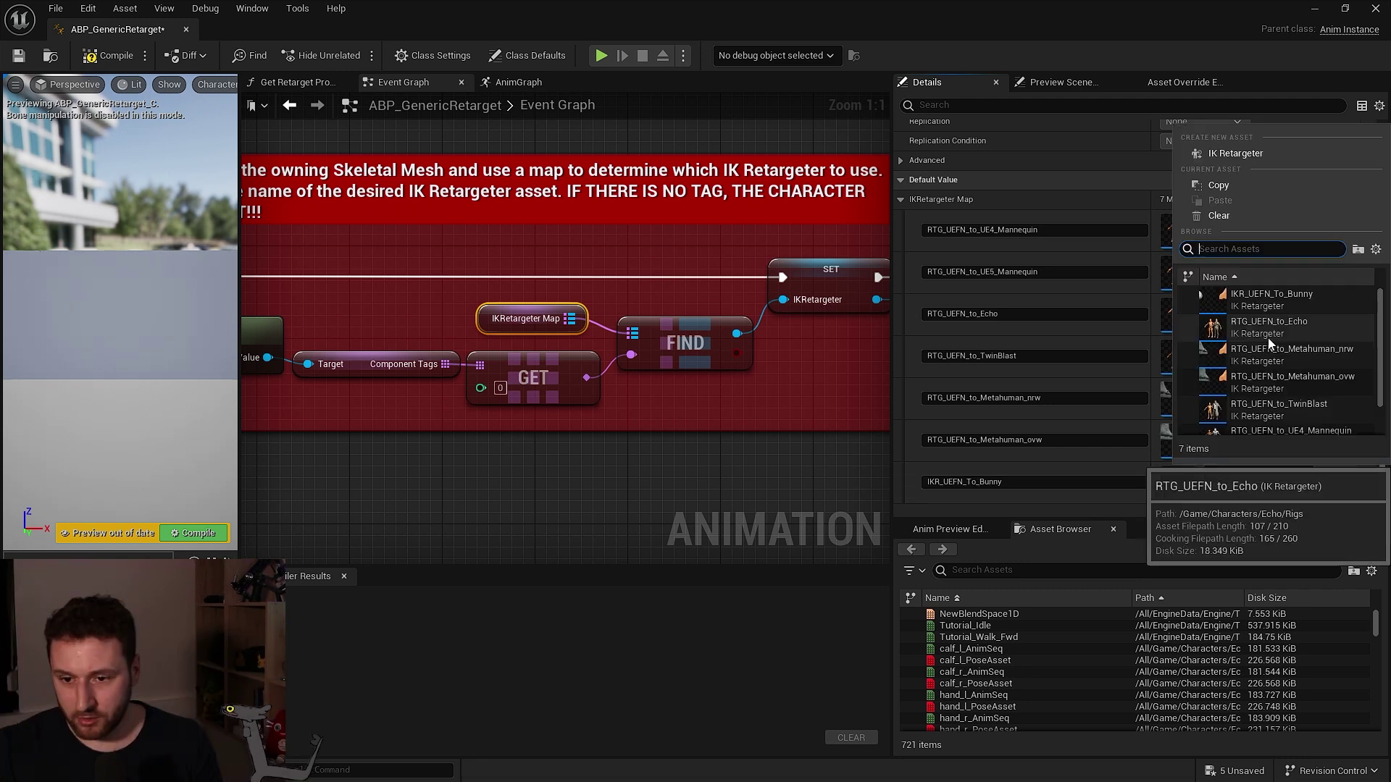
click(1260, 299)
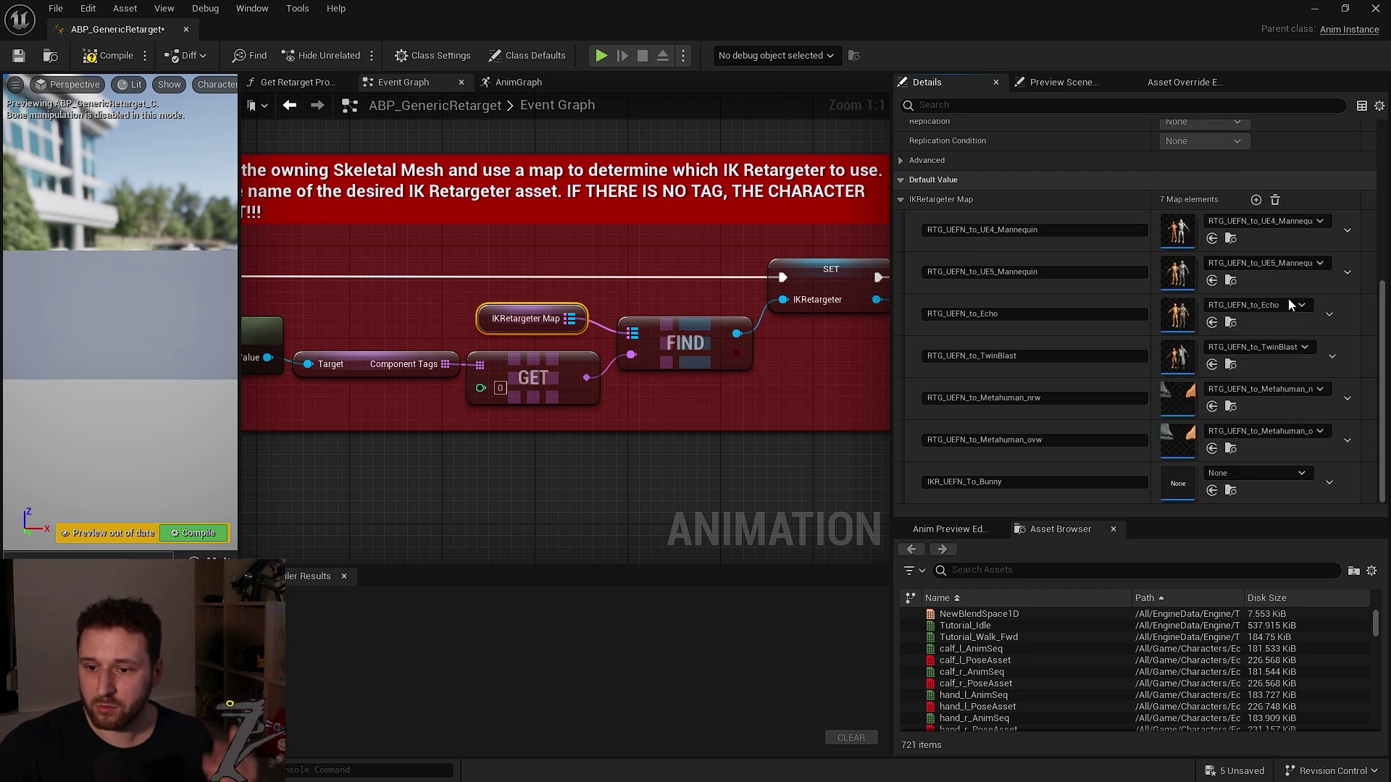
click(91, 58)
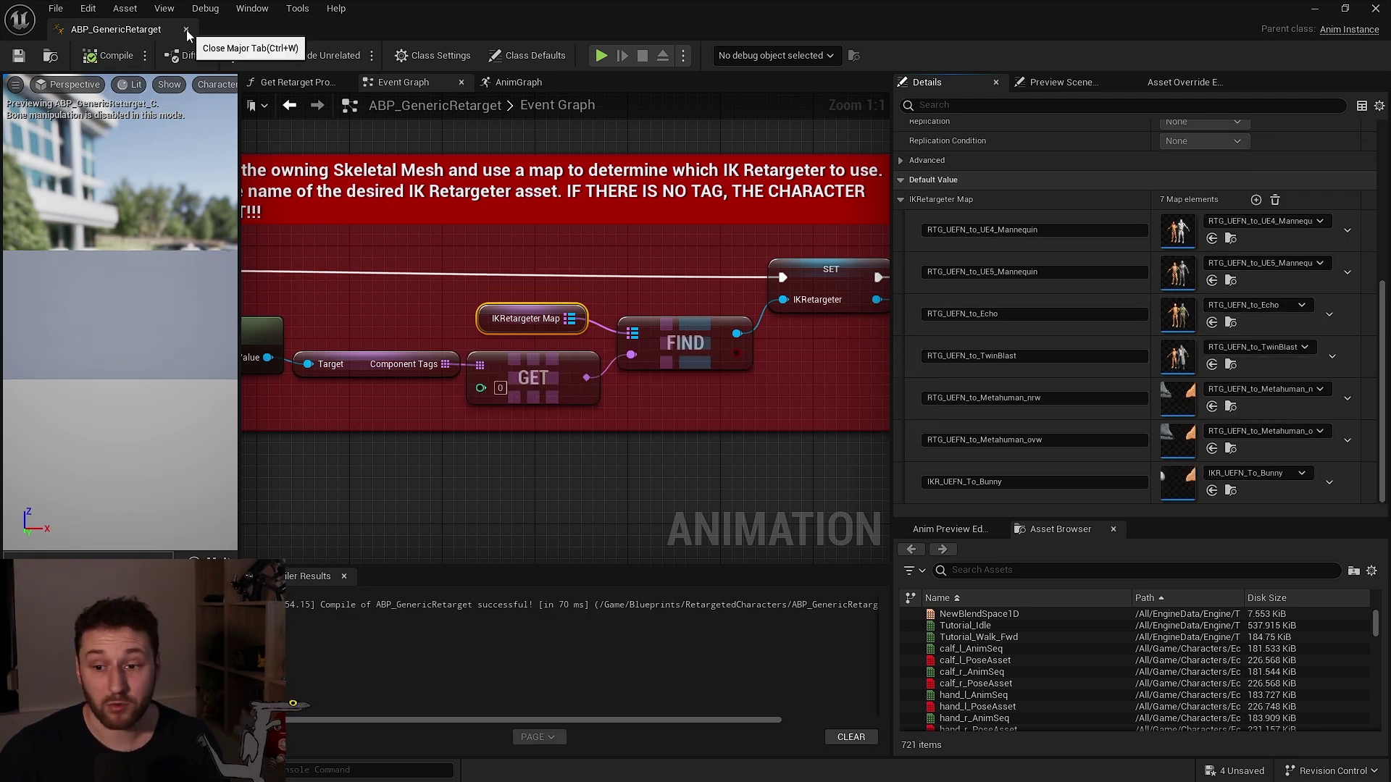
click(186, 29)
Reopen the CBP_SandboxCharacter_Bunny blueprint and inspect the bunny's retargeted pose in its viewport
key(ctrl+space)
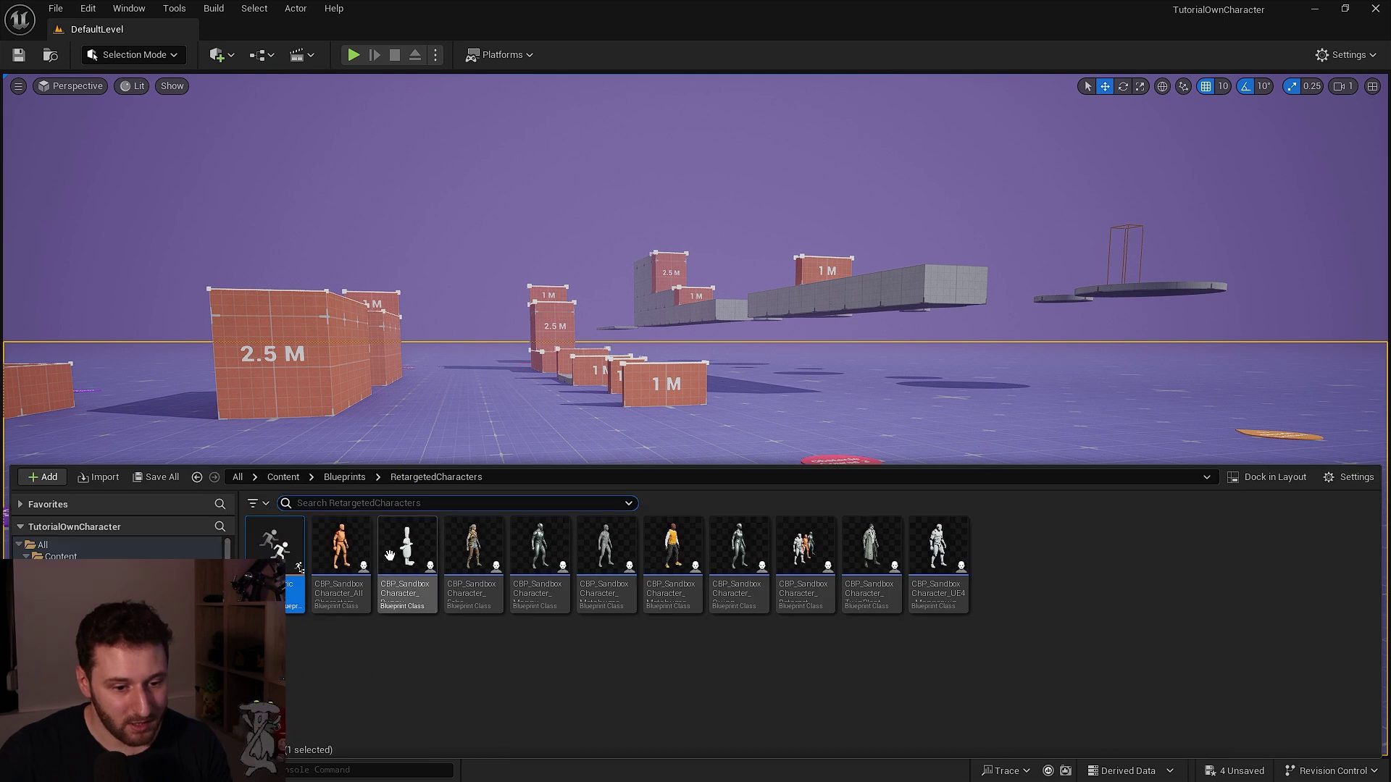
double_click(406, 561)
click(325, 82)
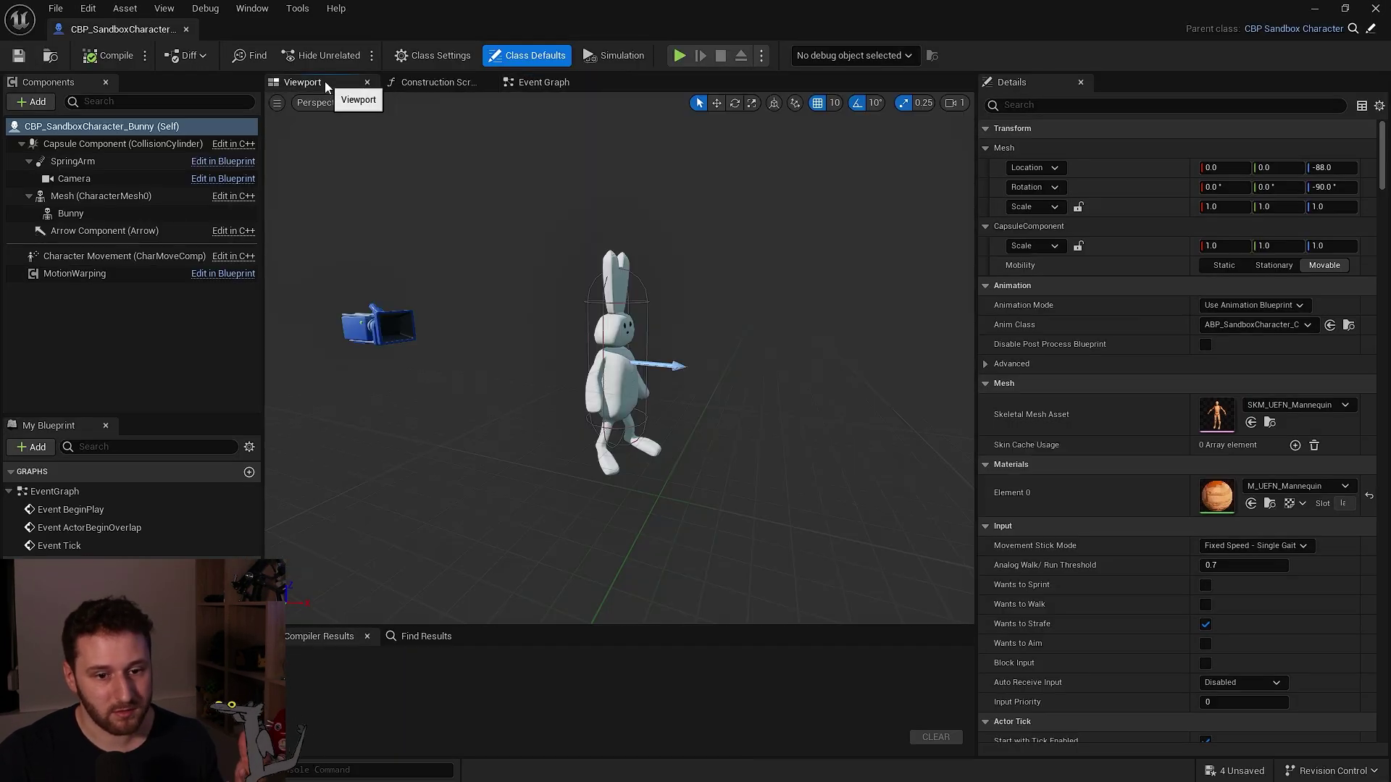
key(w)
mouse_move(758, 443)
right_down()
mouse_move(702, 437)
mouse_move(757, 444)
right_up()
key(s)
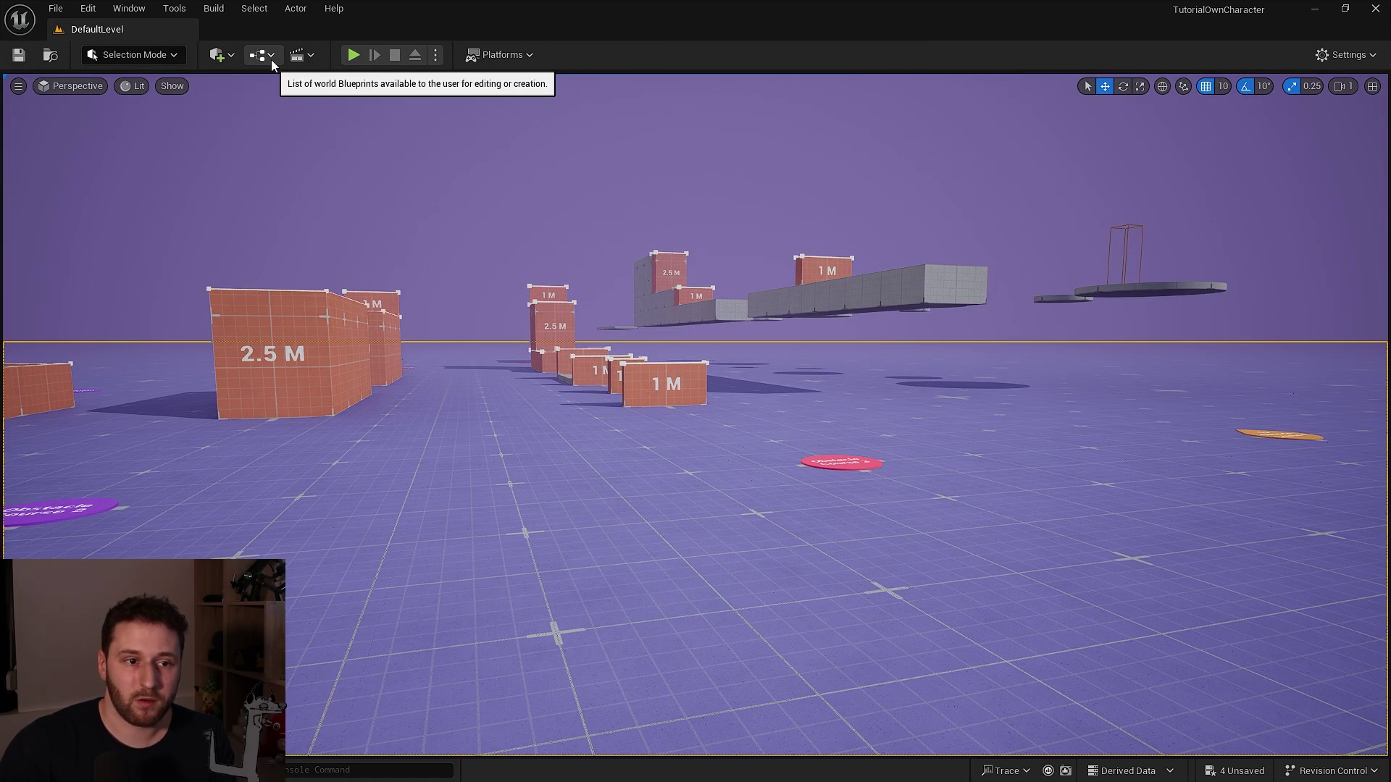
Set the GM_Sandbox game mode's pawn class to CBP_SandboxCharacter_Bunny
click(271, 59)
mouse_move(337, 228)
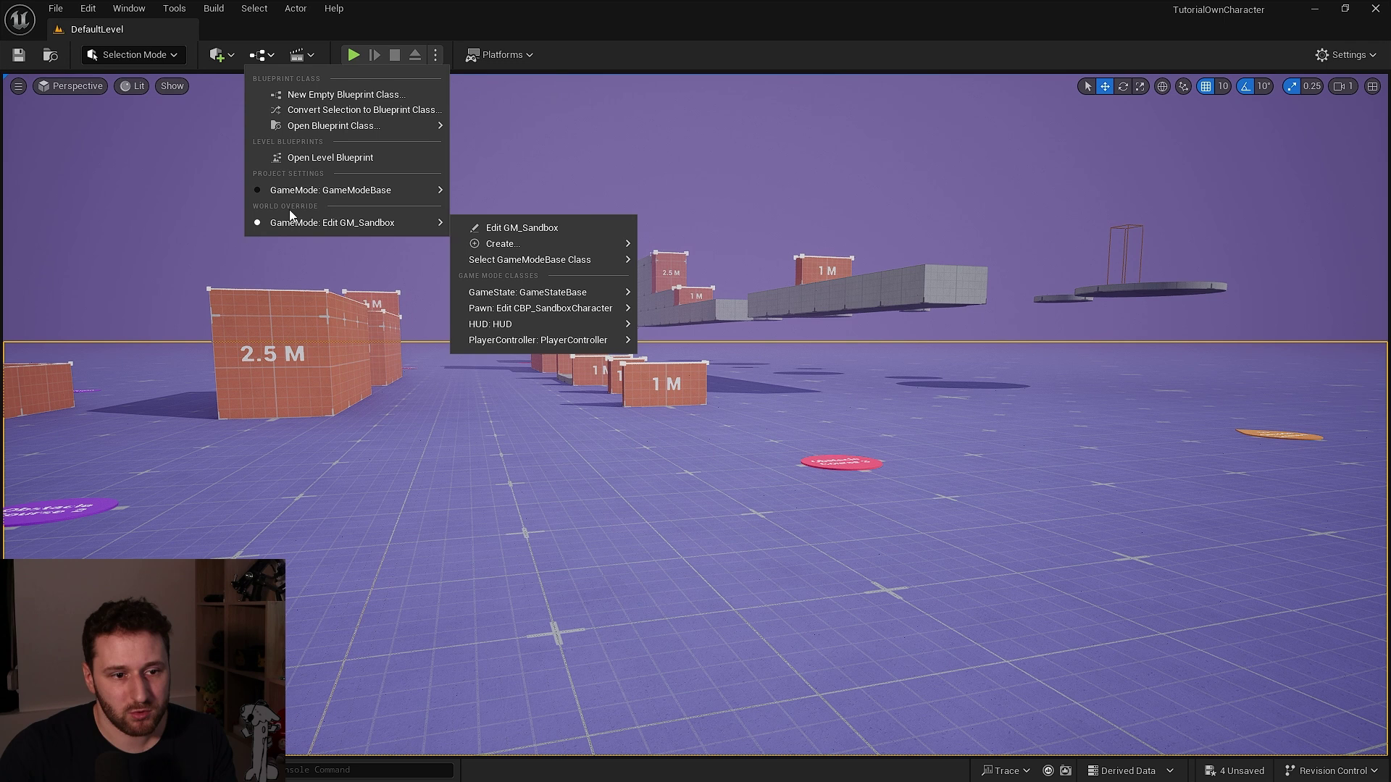
mouse_move(504, 324)
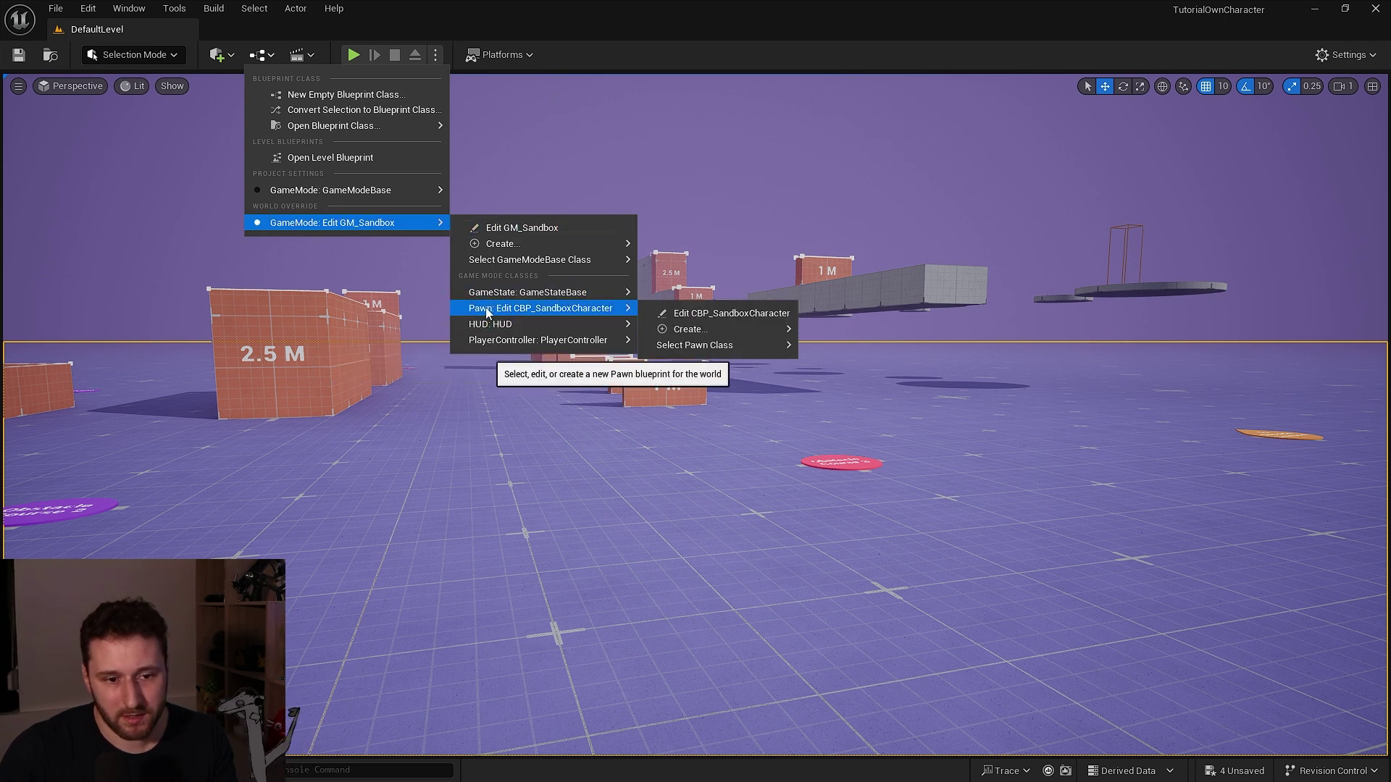
mouse_move(728, 344)
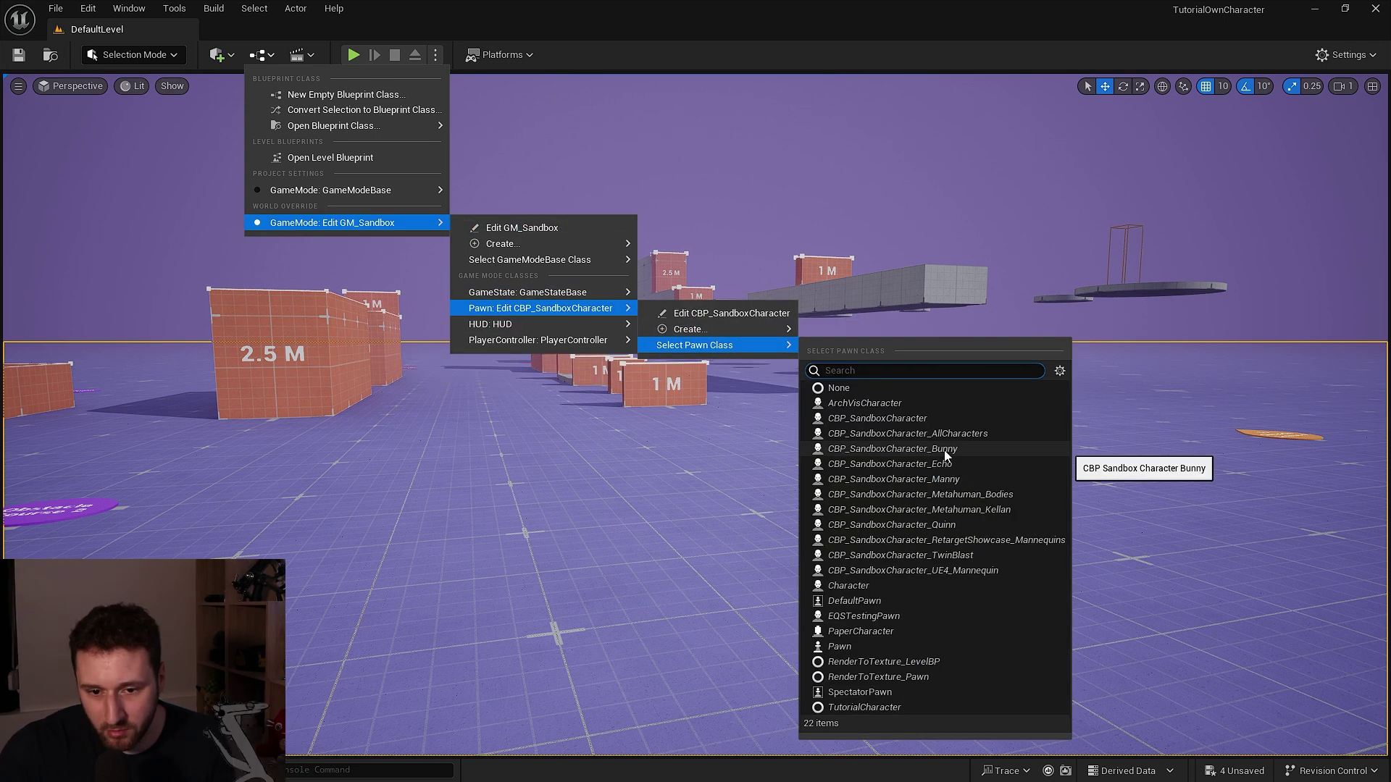
click(945, 450)
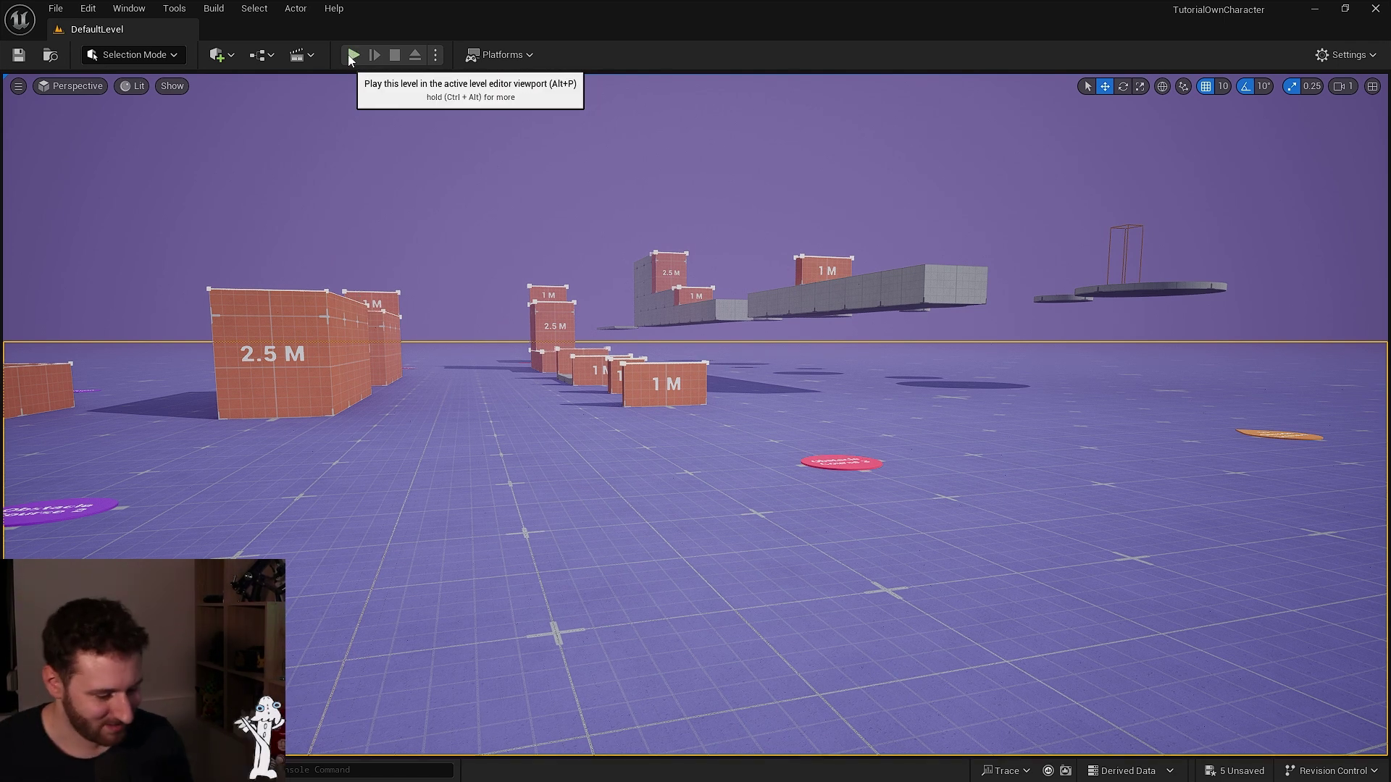
Play the level and run the bunny forward through the obstacle course to check its locomotion animations
click(352, 55)
key(w)
key(w)
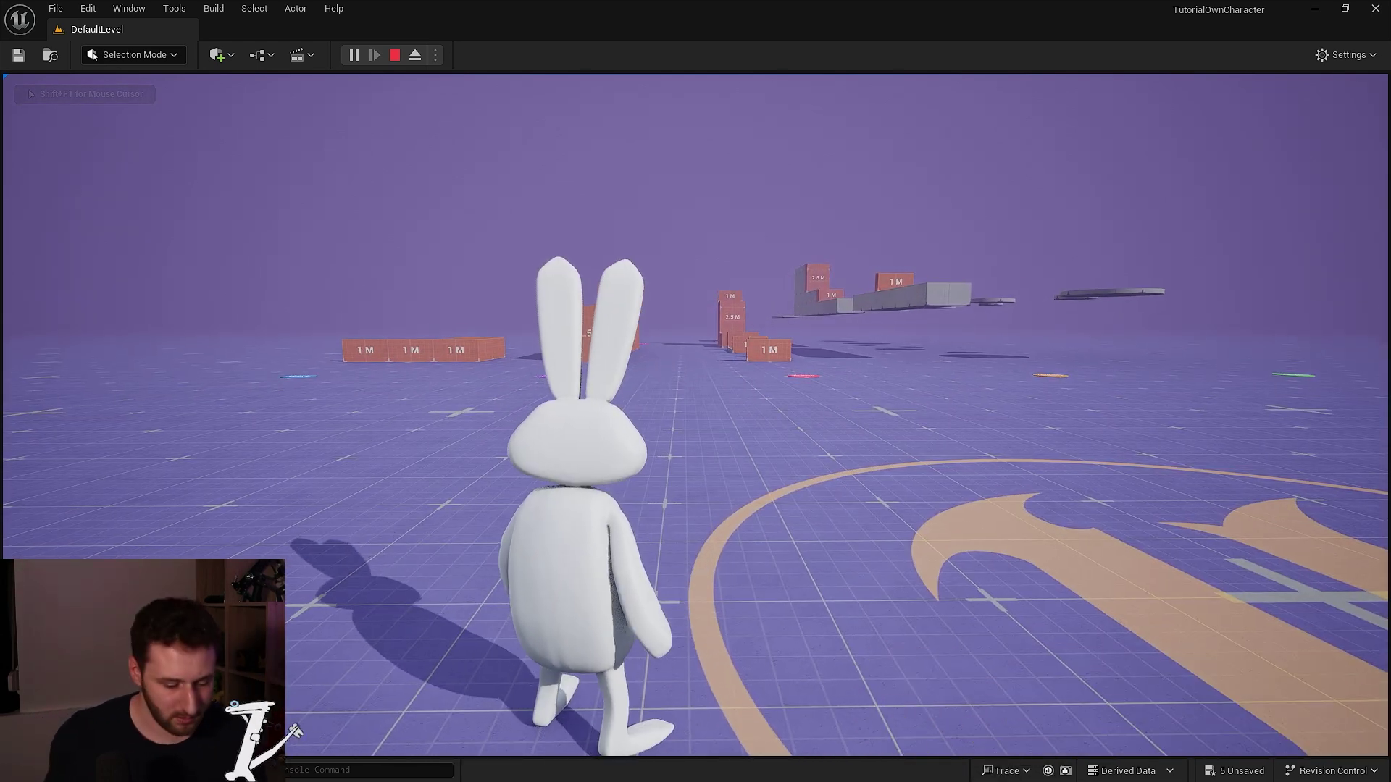
key(w)
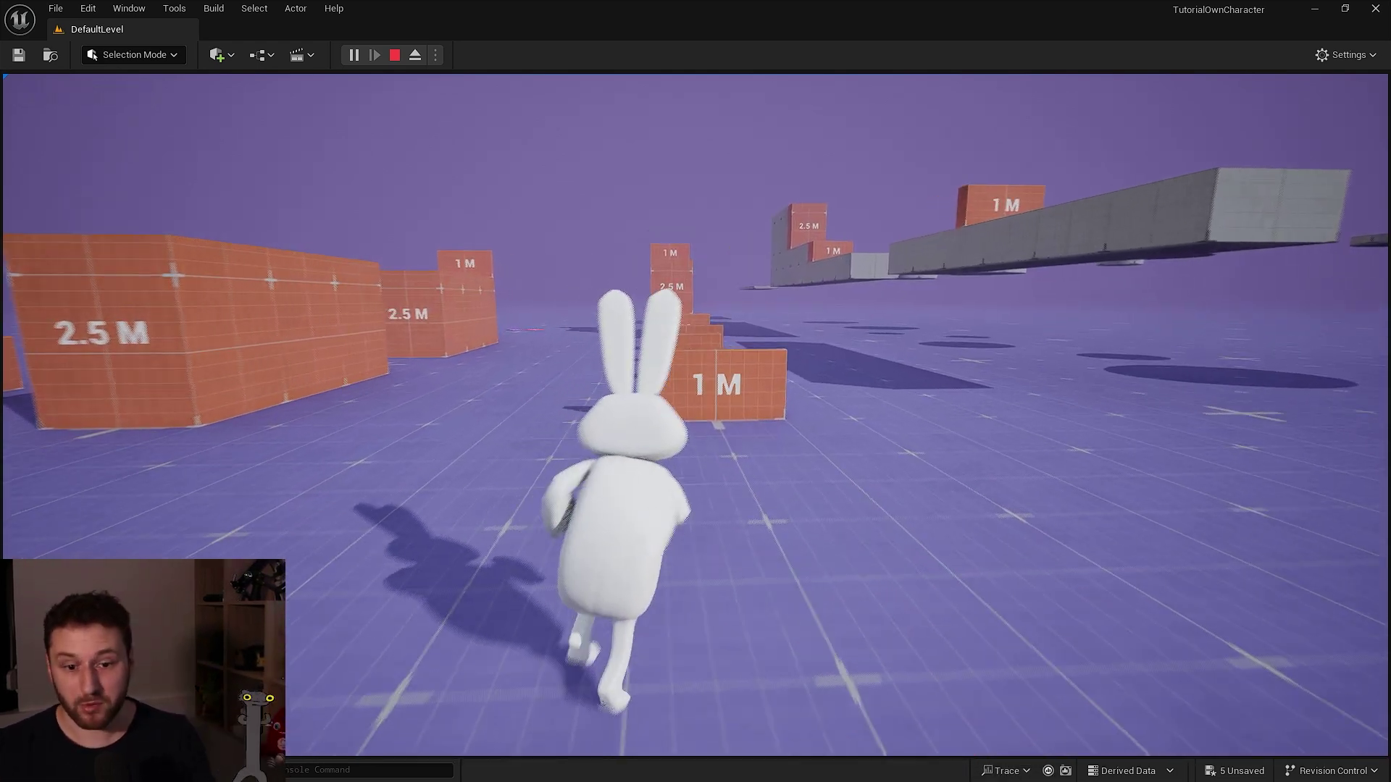
key(w)
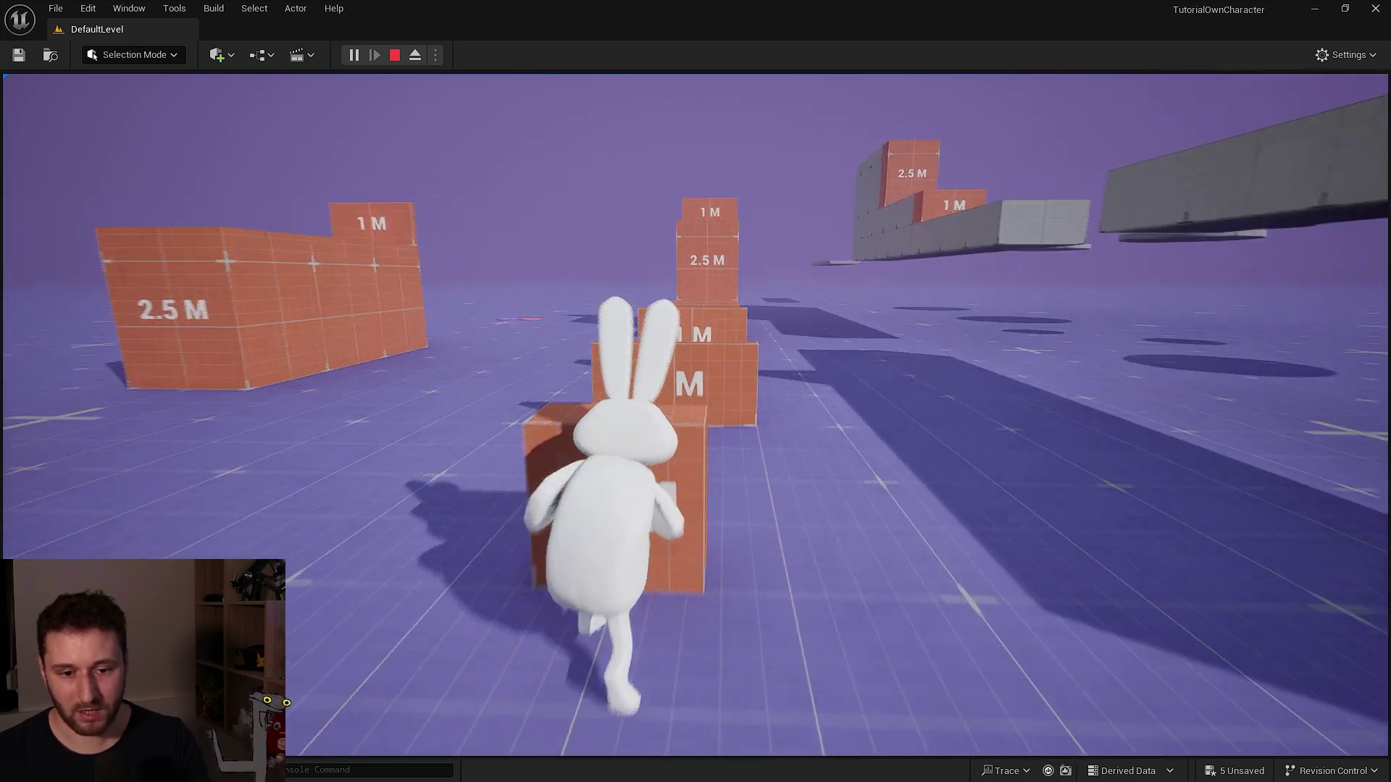
key(w)
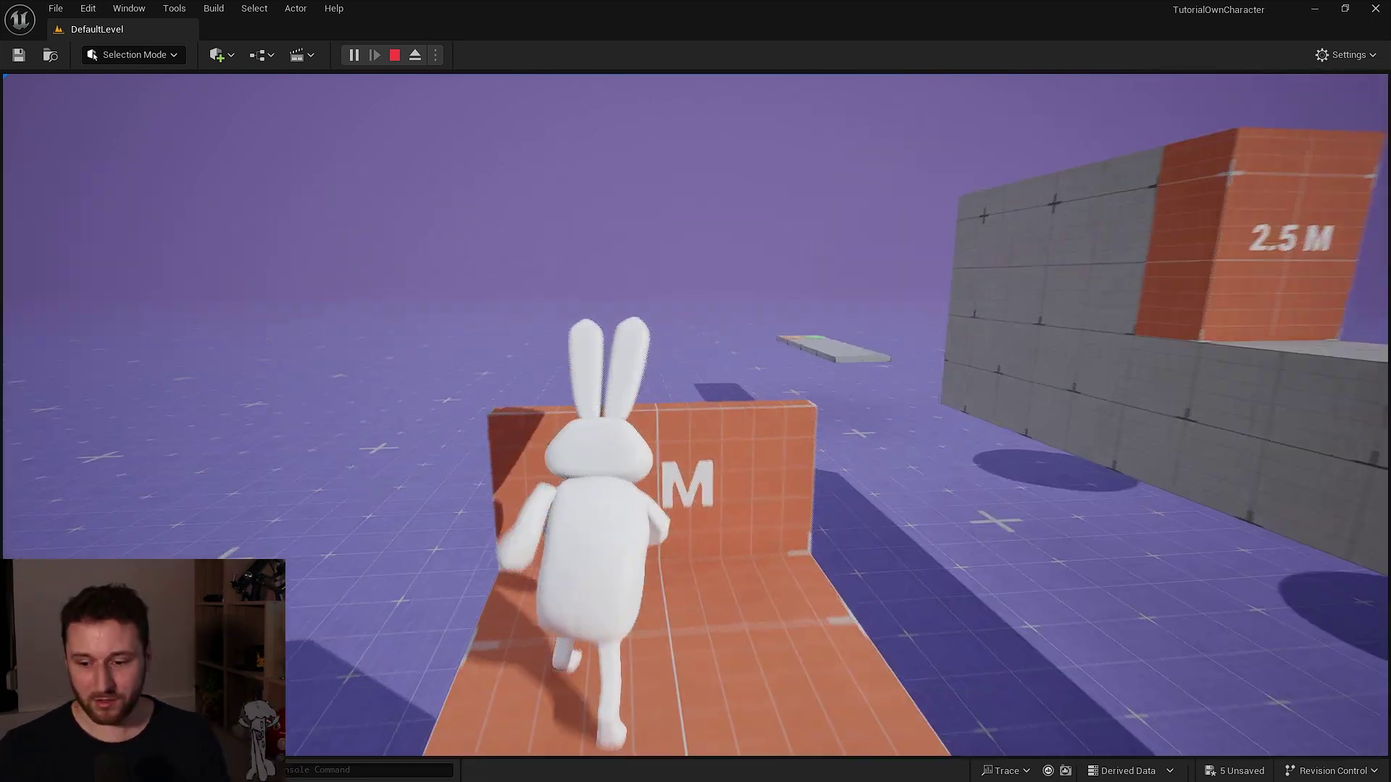
key(w)
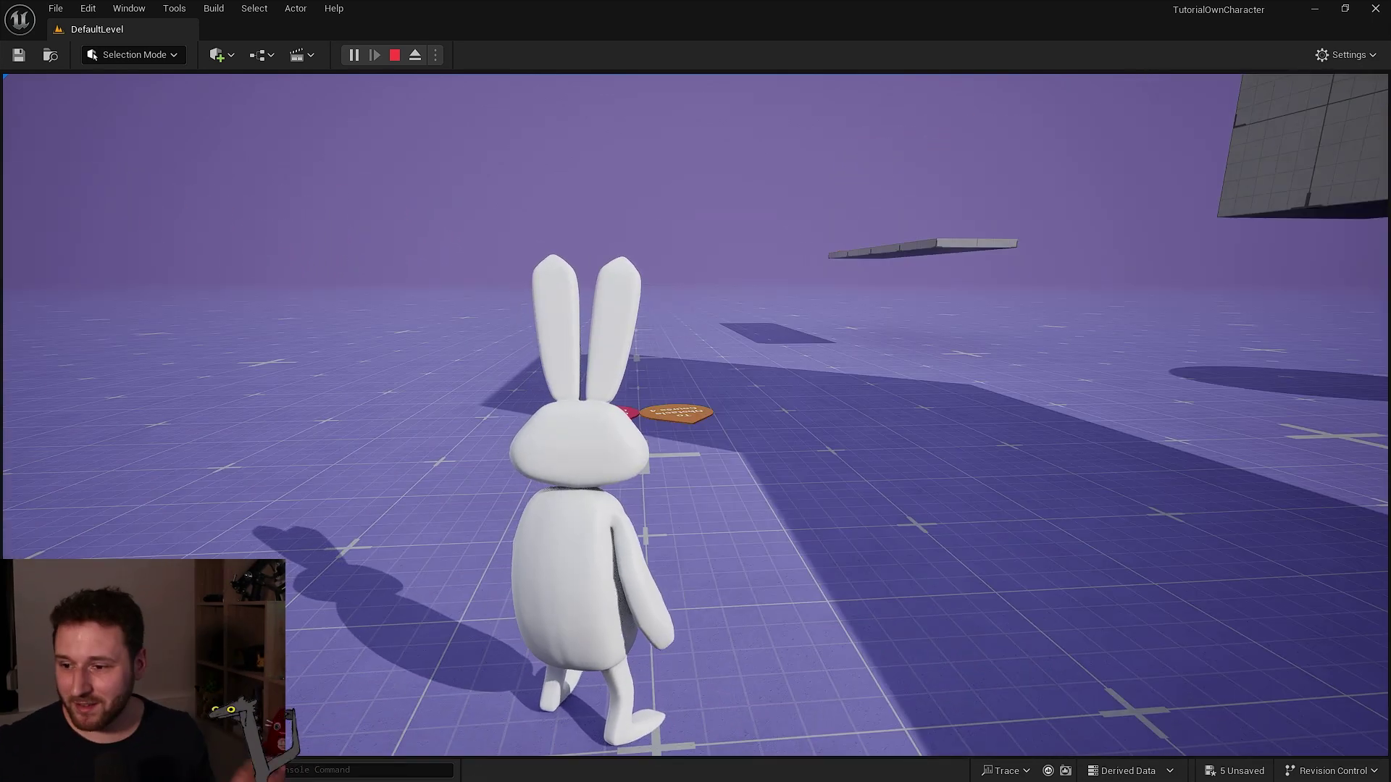
key(w)
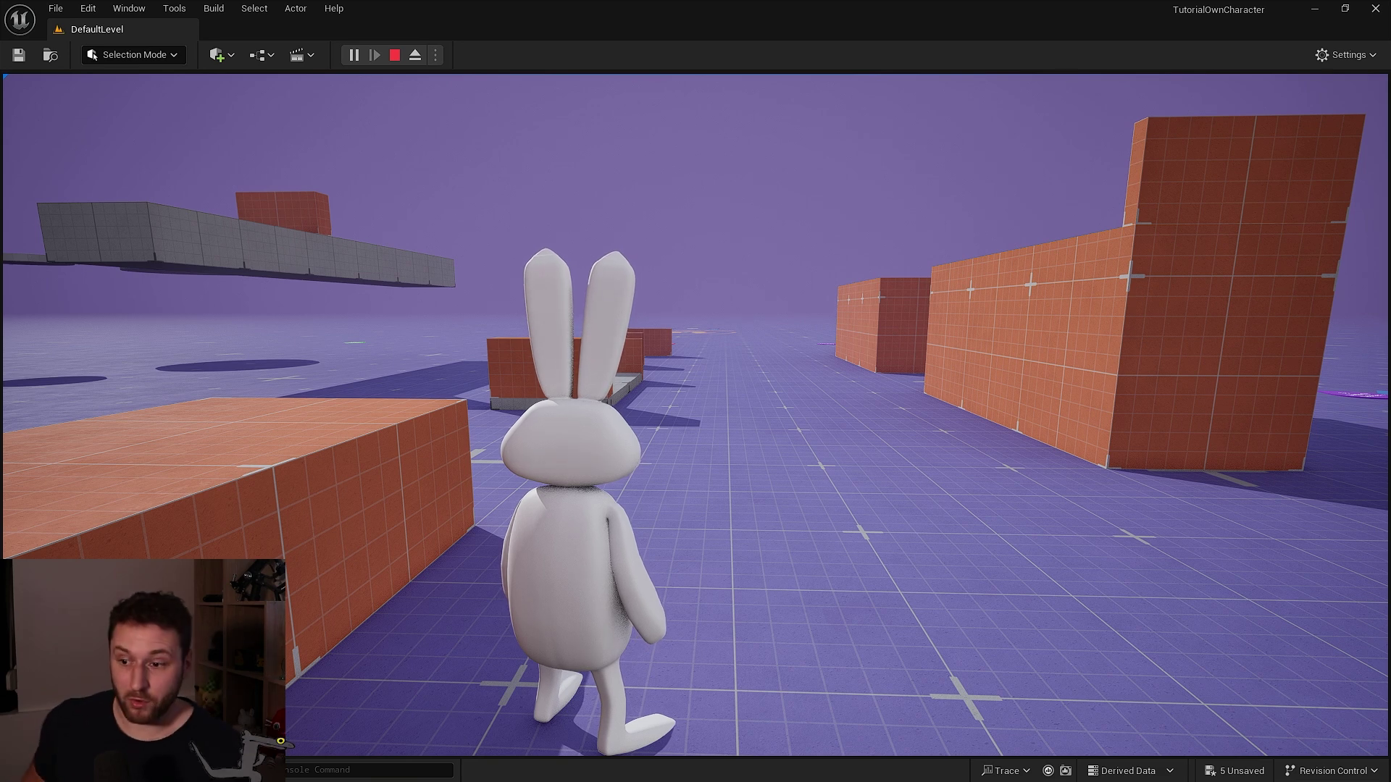
Run the bunny back among the blocks, jumping and traversing obstacles to check the jump and vault animations
key(w)
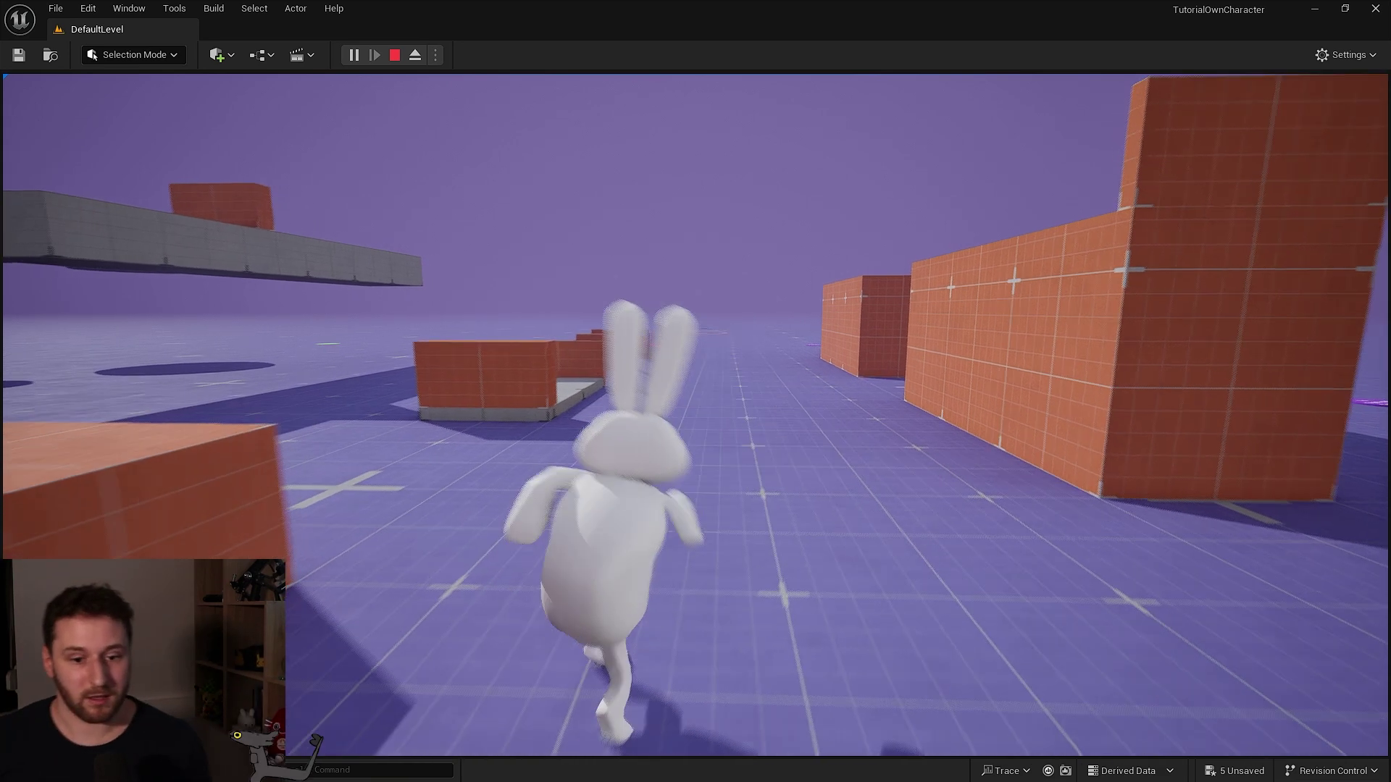
key(space)
key(space)
key(space)
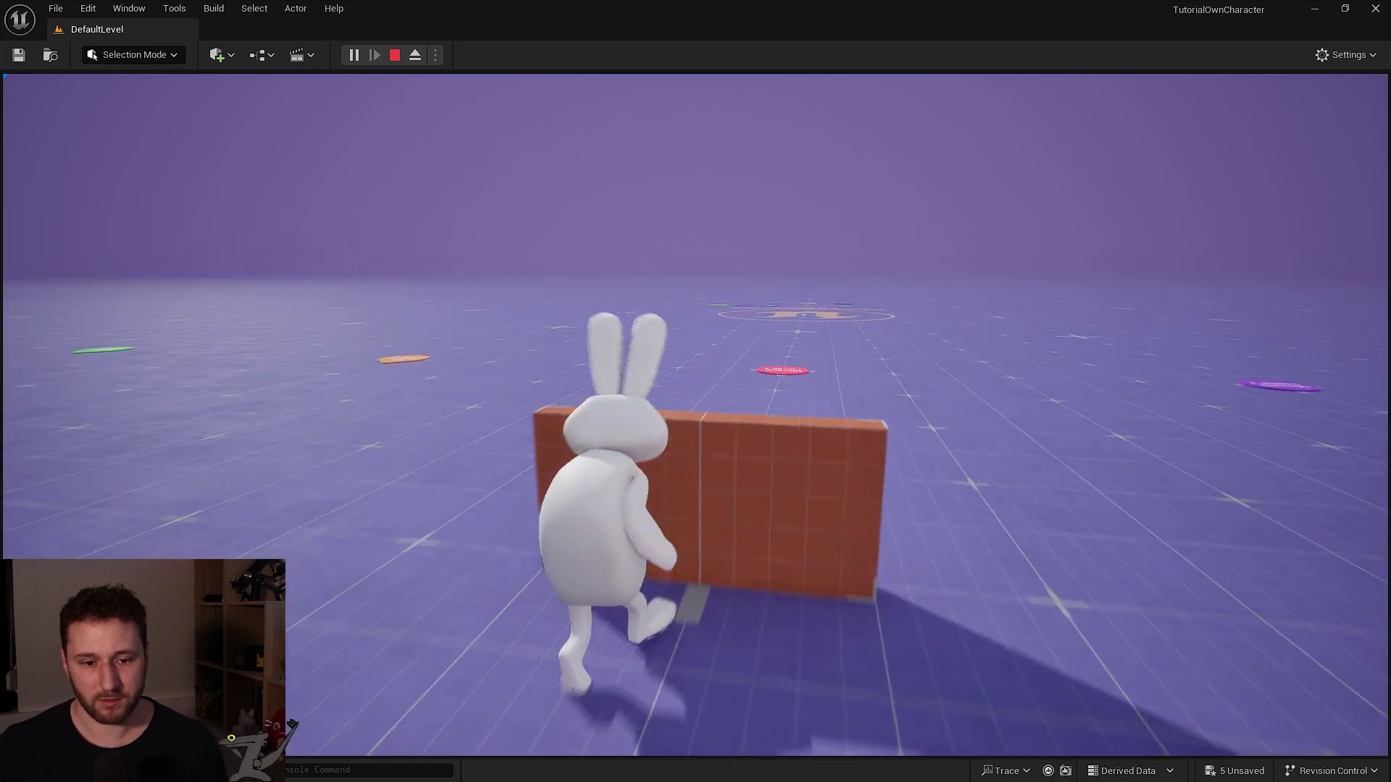
key(space)
key(w)
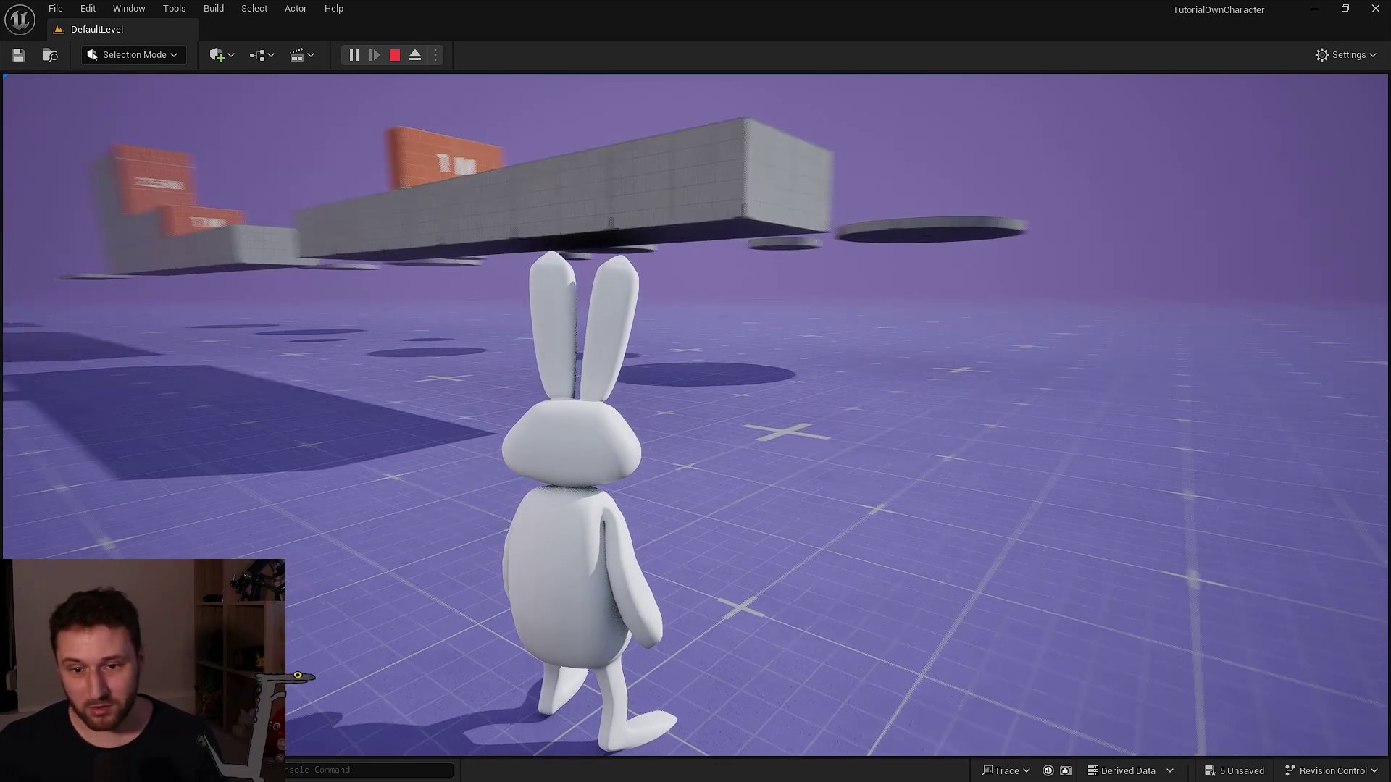
key(w)
key(space)
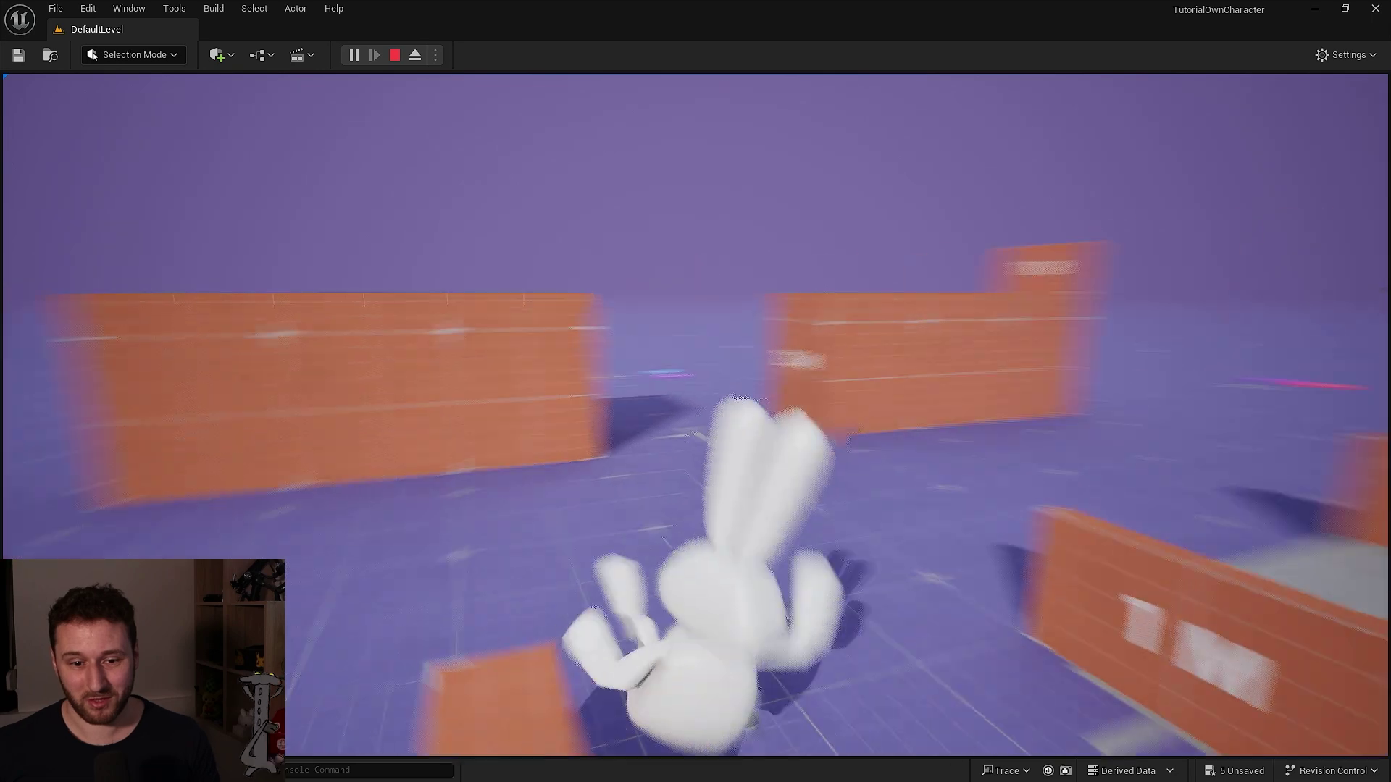
Run and jump the bunny around the 2.5 M block to check its movement, and end the play session
key(w)
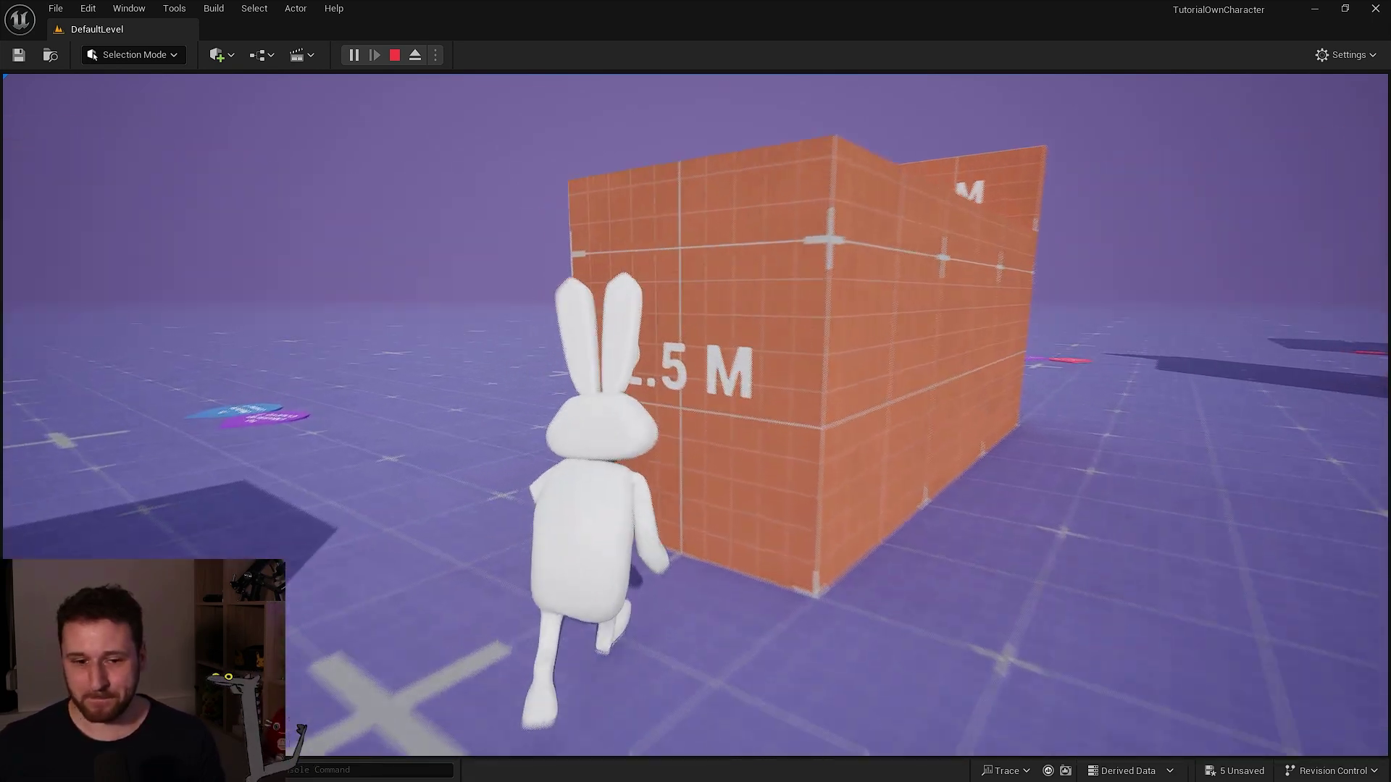
key(w)
key(space)
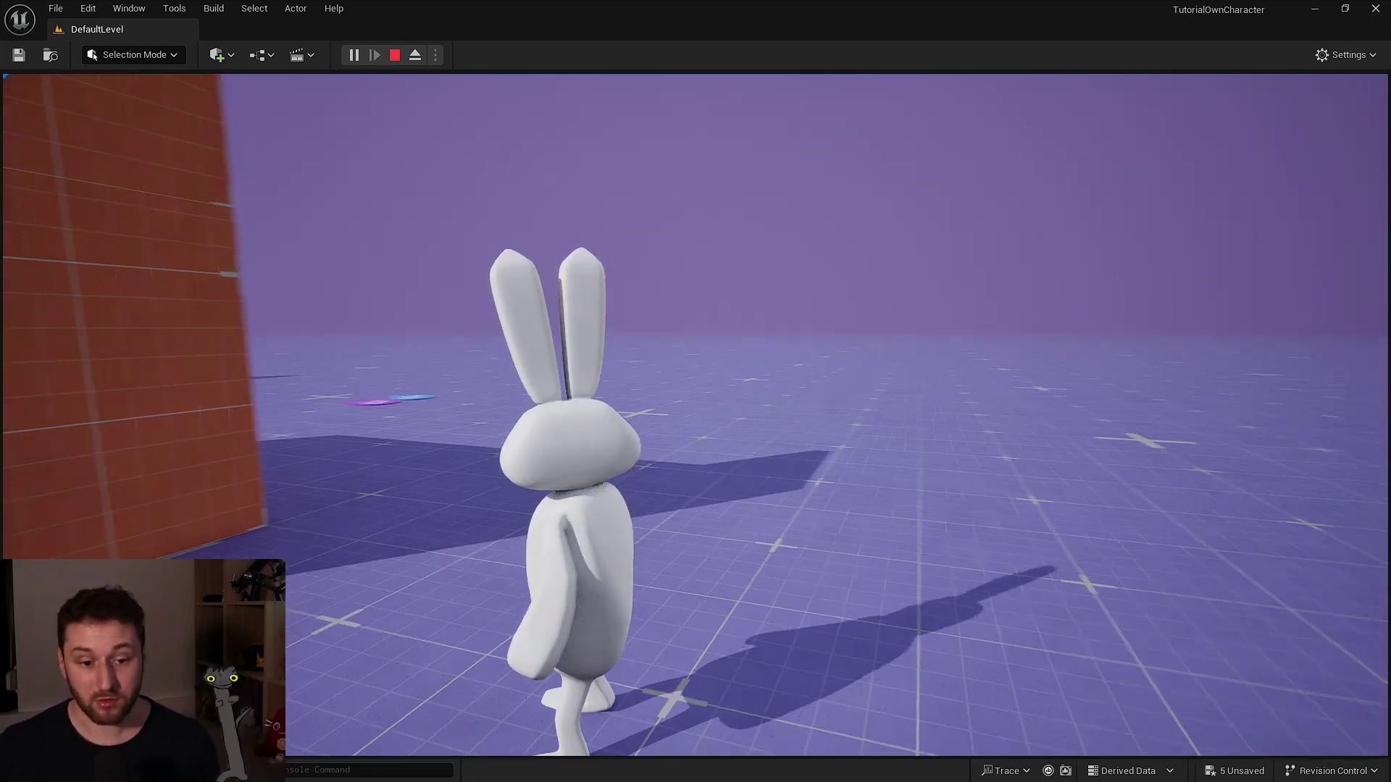
key(s)
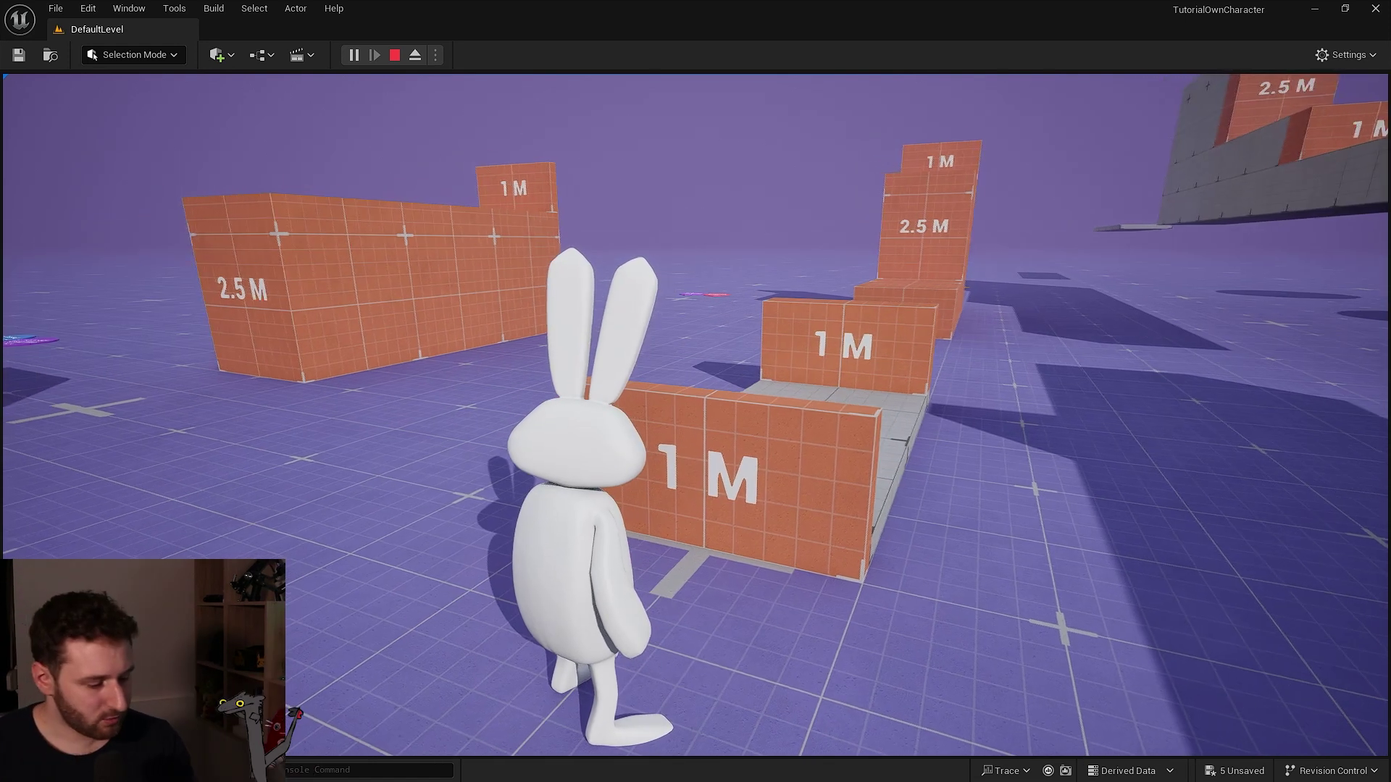
key(shift+F1)
click(395, 56)
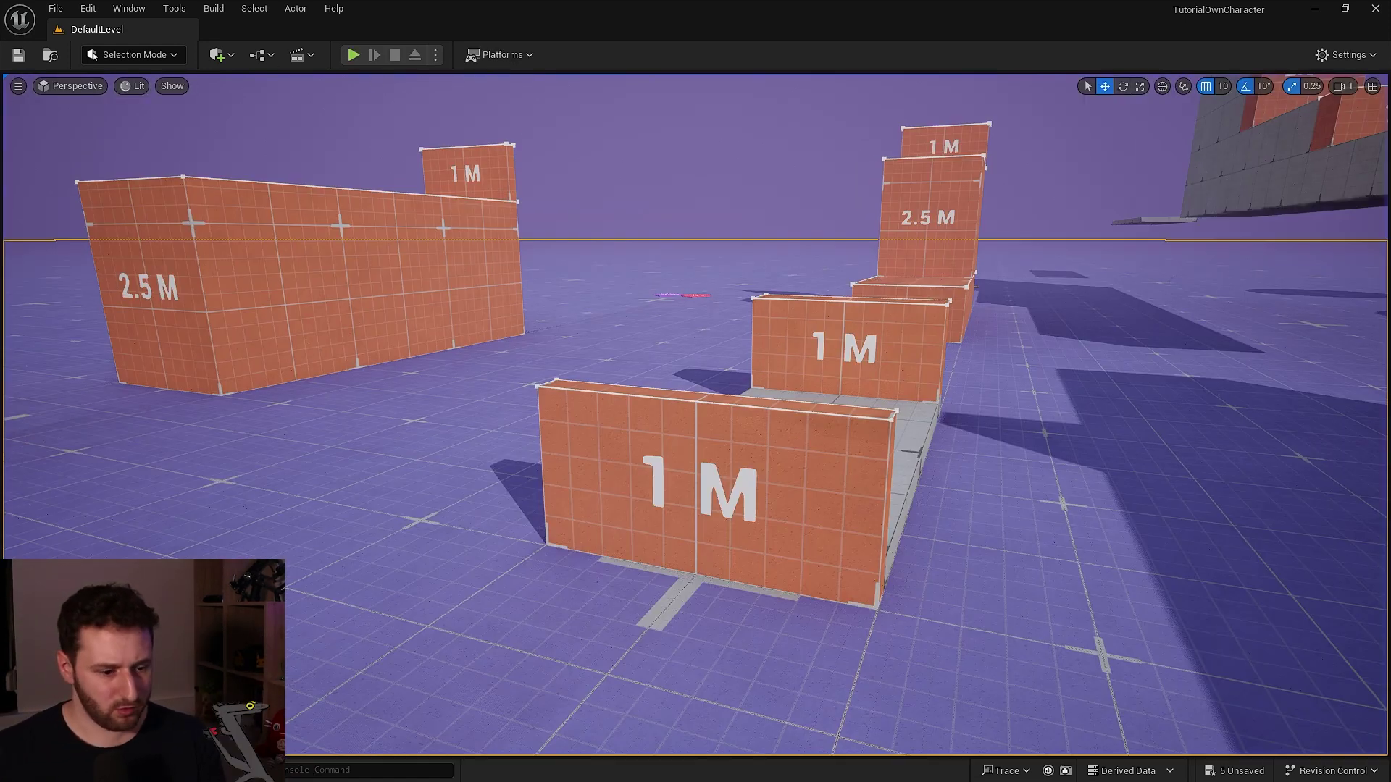
key(ctrl+space)
right_click(407, 554)
click(460, 667)
right_drag(813, 348, 949, 335)
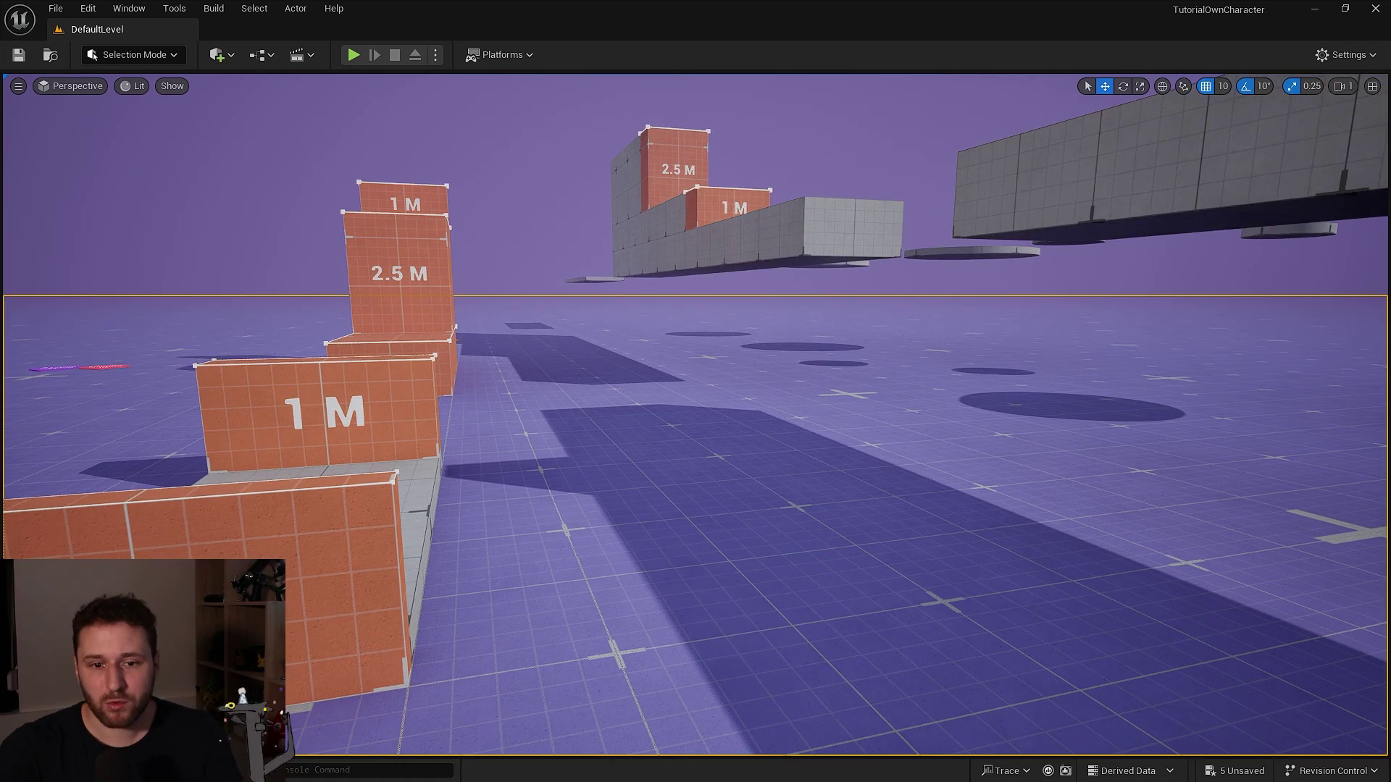
Start migrating the CBP_SandboxCharacter_Bunny blueprint to another project, saving the unsaved assets
key(ctrl+space)
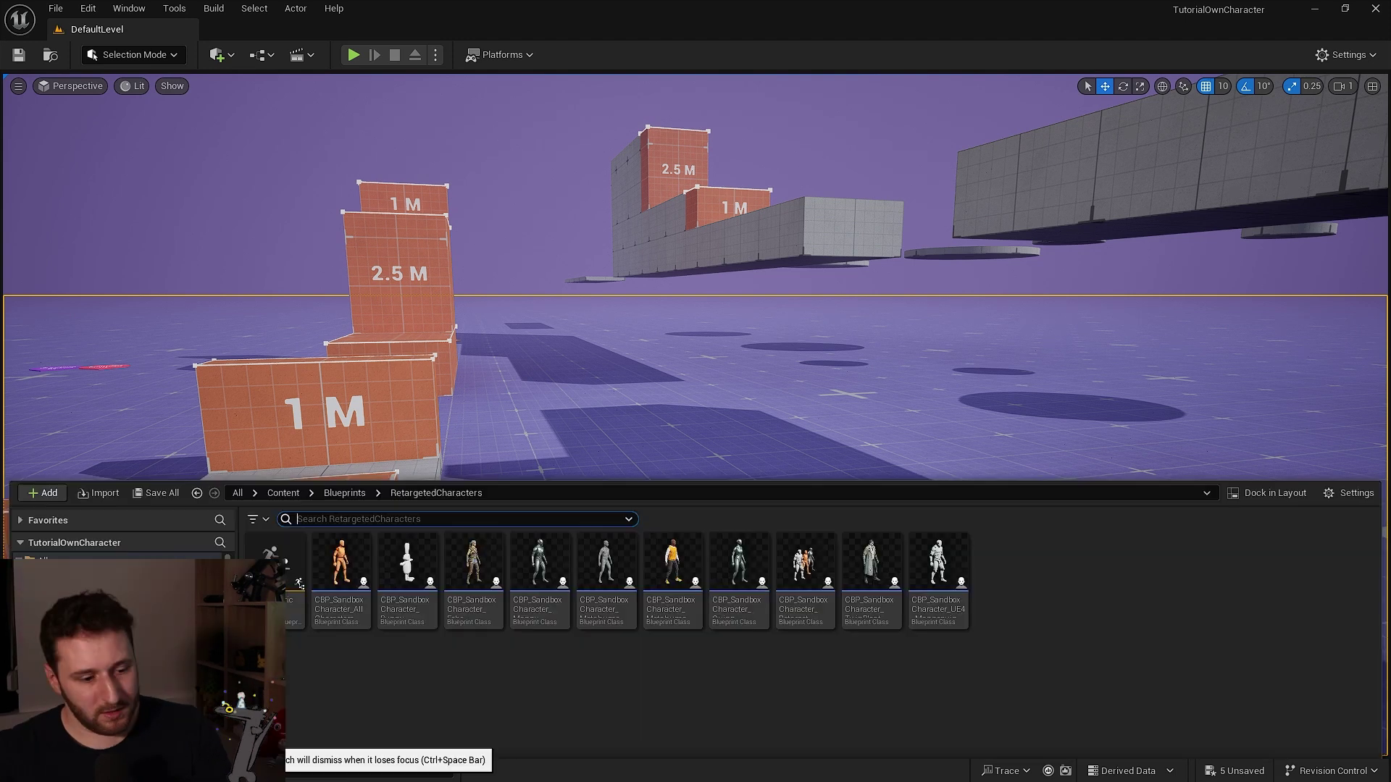
click(404, 562)
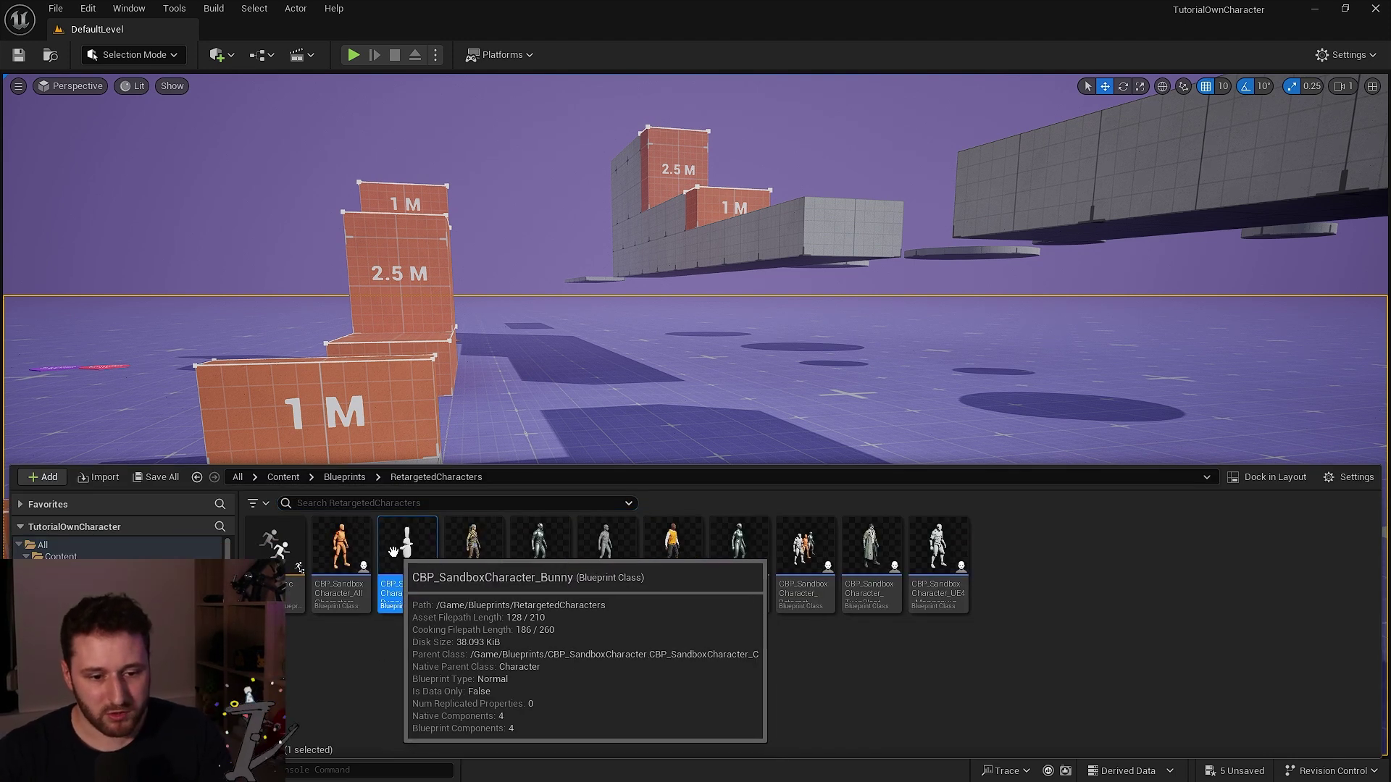
right_click(402, 562)
mouse_move(473, 338)
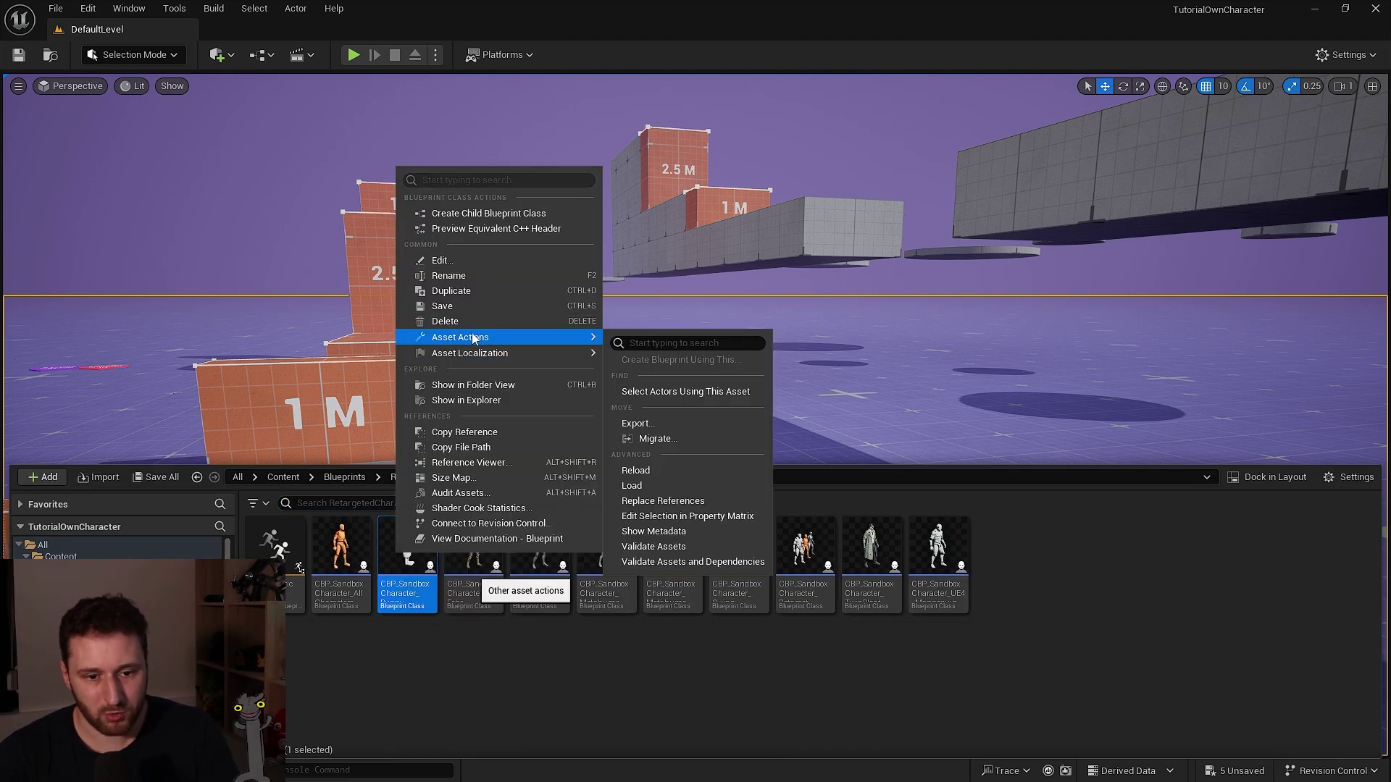
click(671, 437)
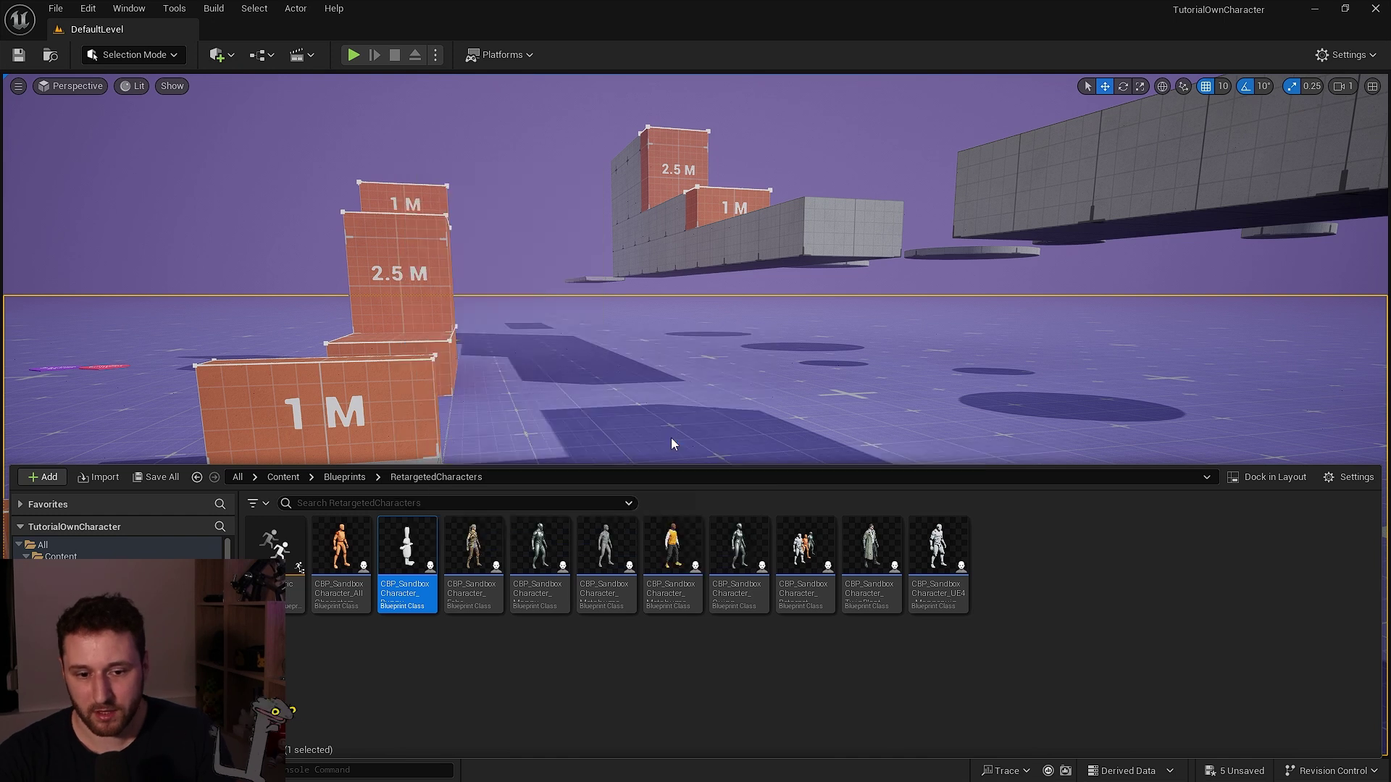
click(728, 563)
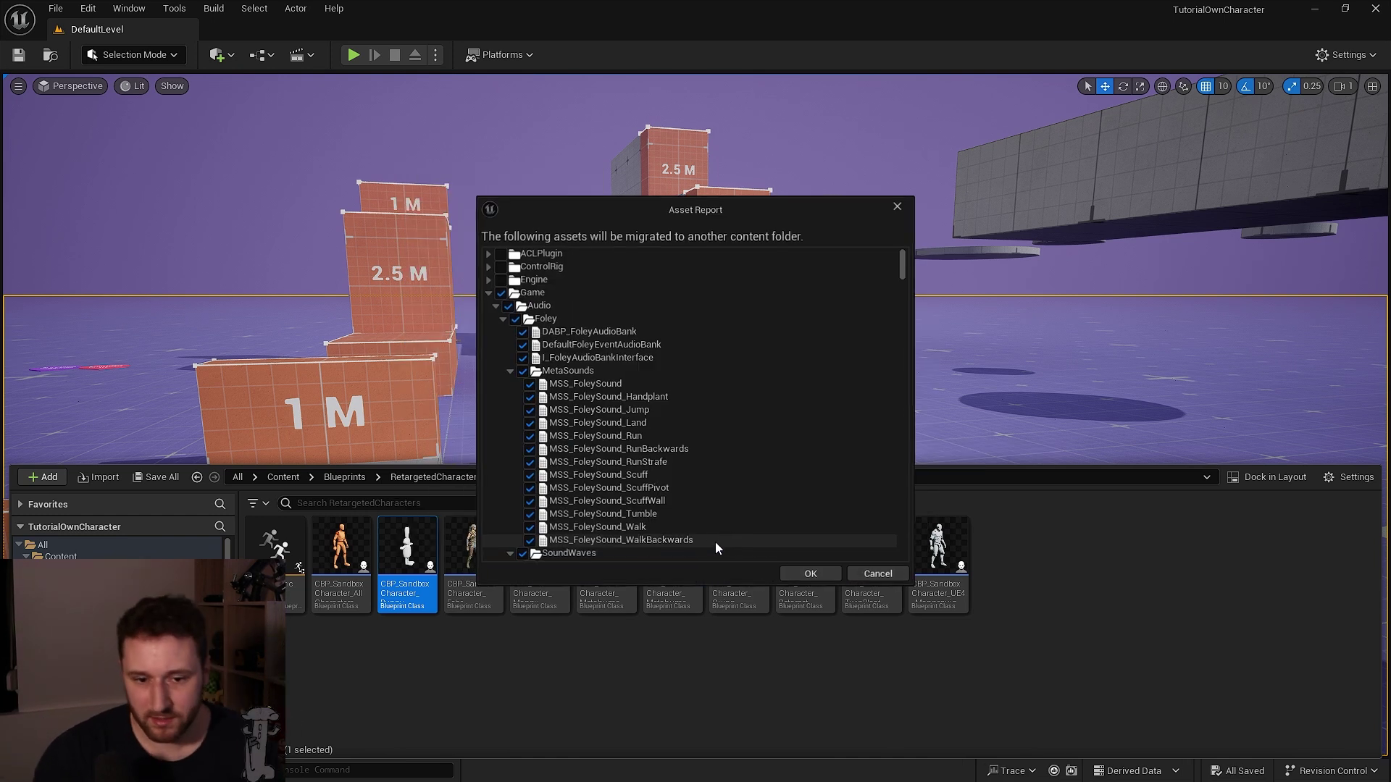
Review the asset report's list of bunny blueprint dependencies and accept it for migration
scroll(681, 434, down, 5)
drag(903, 267, 910, 371)
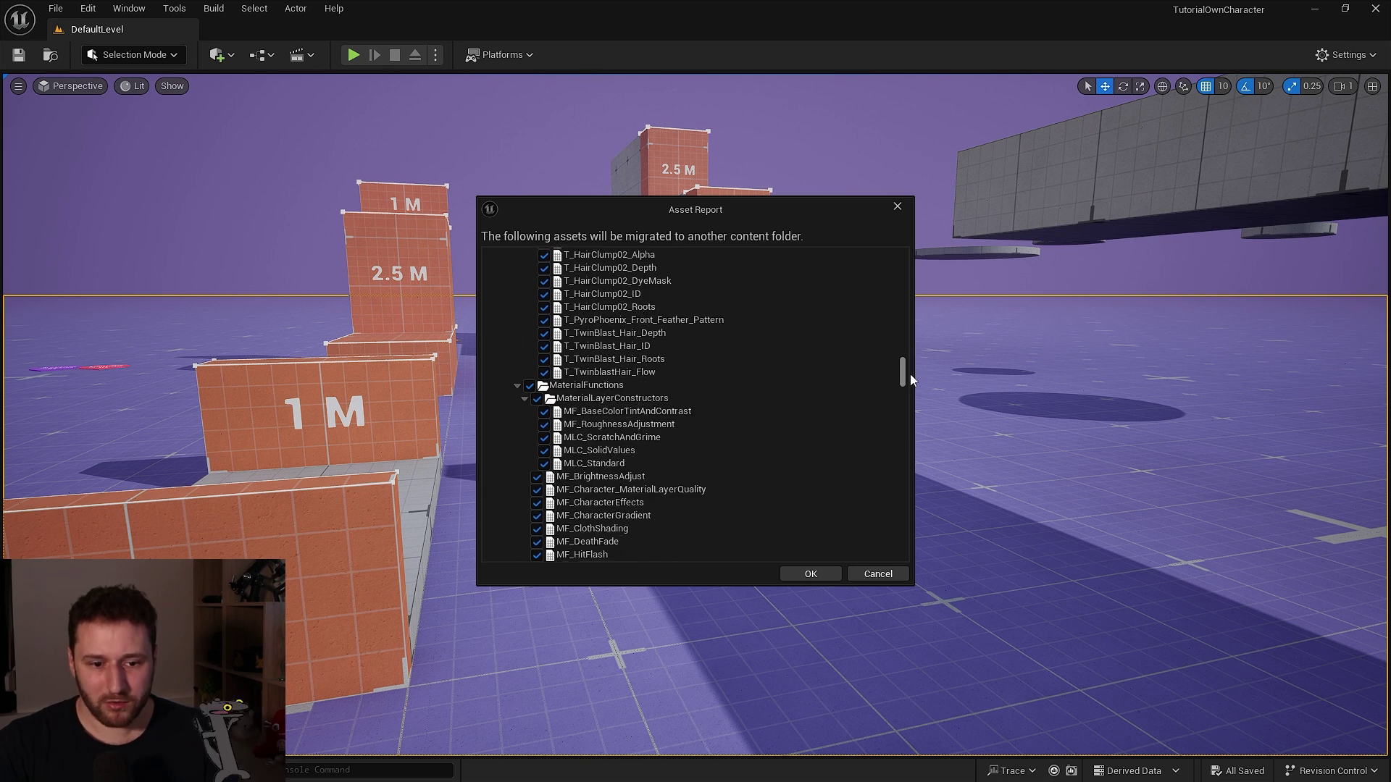
click(806, 576)
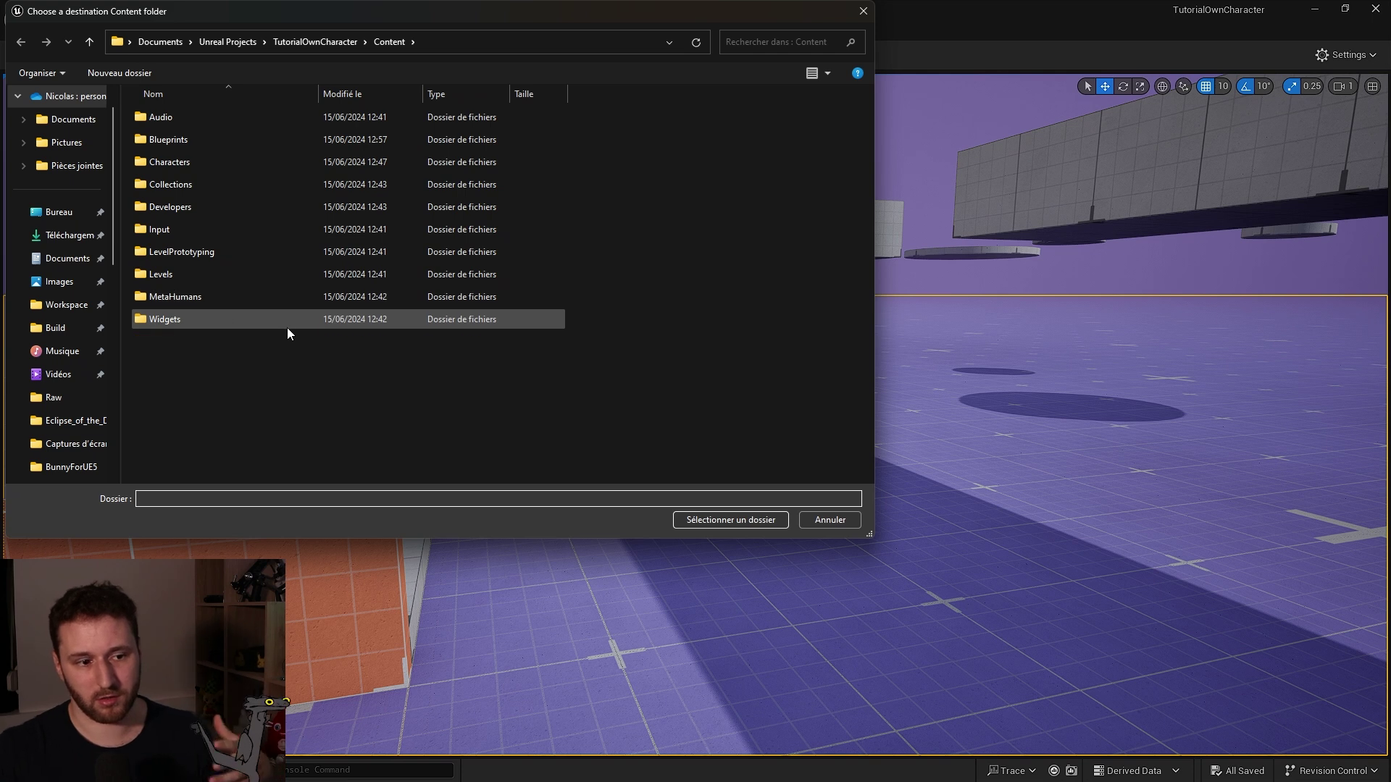
Select the MultiPlatformer3D 5.4 project in the Workspace's UnrealEngine folder as an example migration destination, and cancel the migration
scroll(80, 410, down, 1)
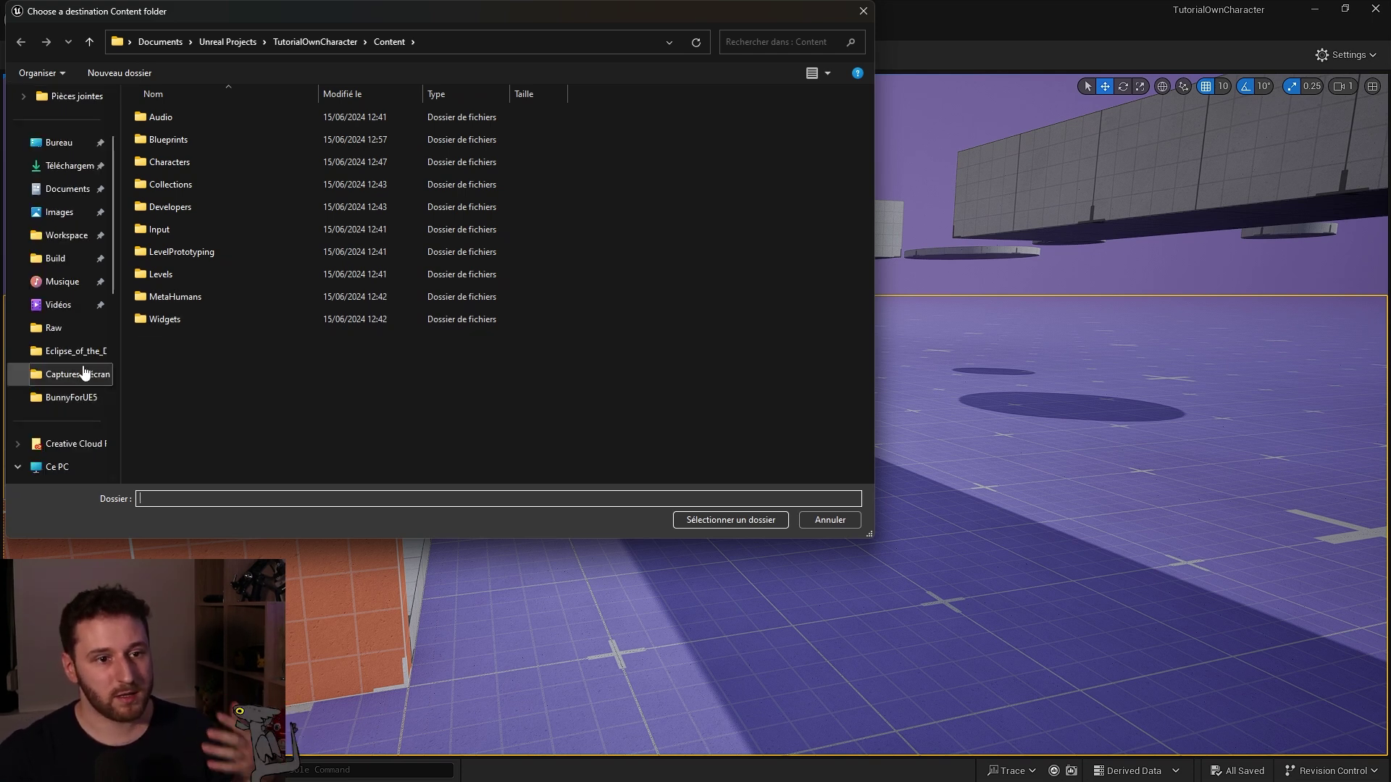
click(225, 41)
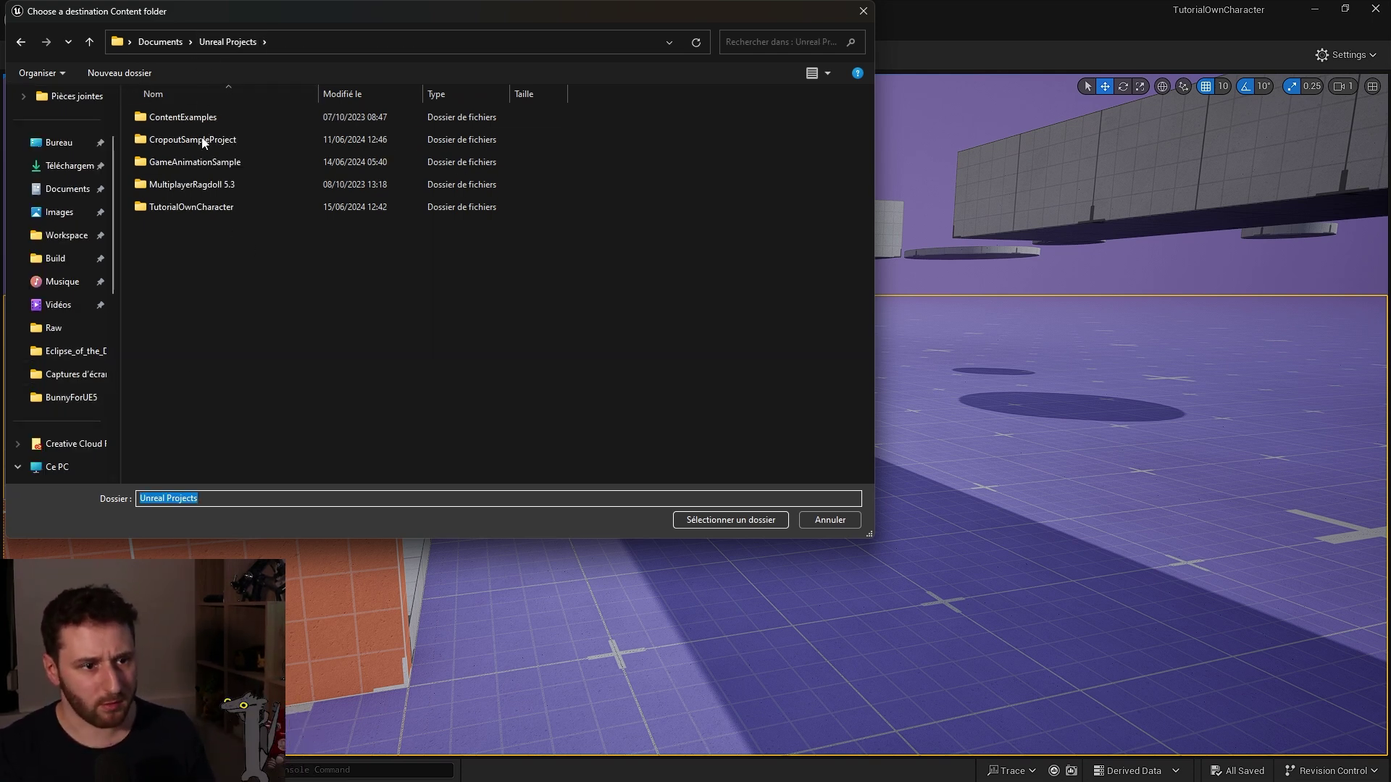
scroll(91, 390, up, 1)
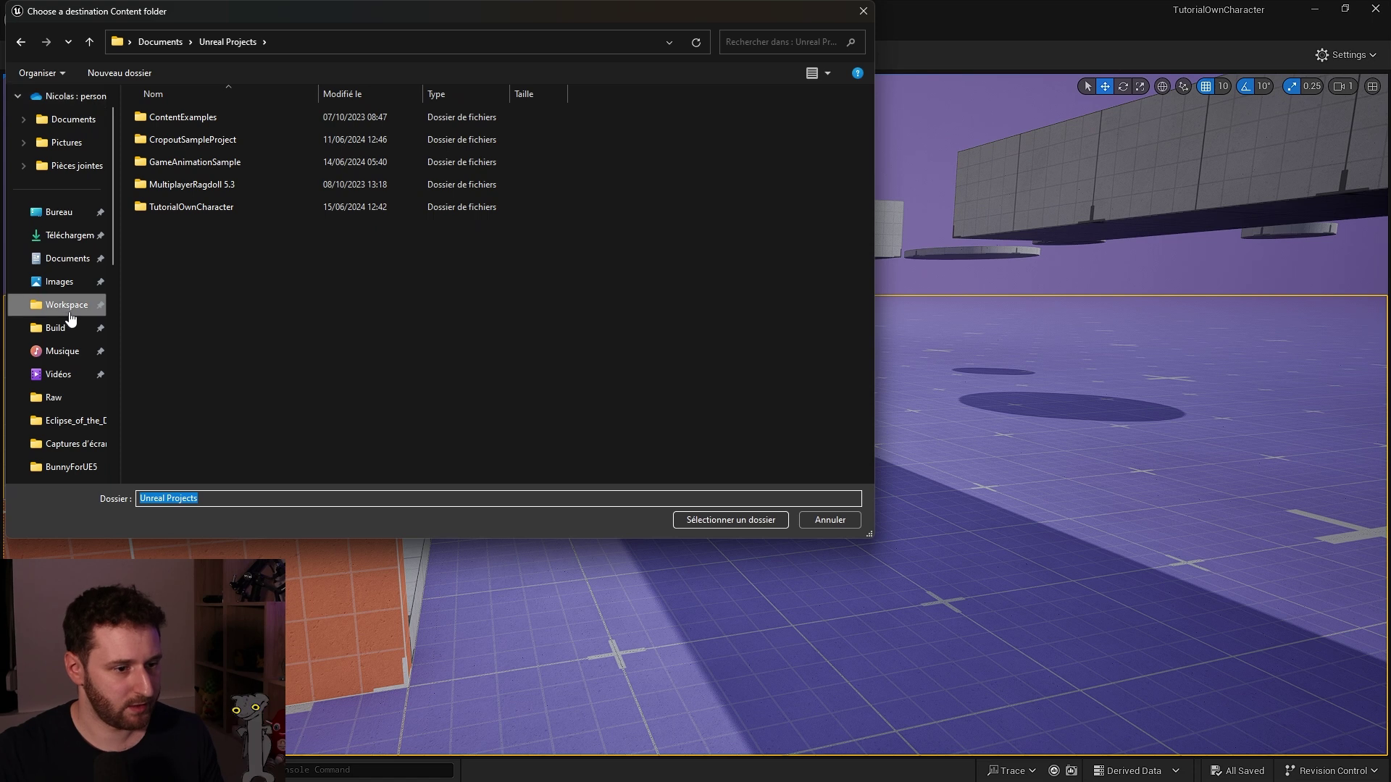
click(65, 304)
click(186, 454)
double_click(187, 453)
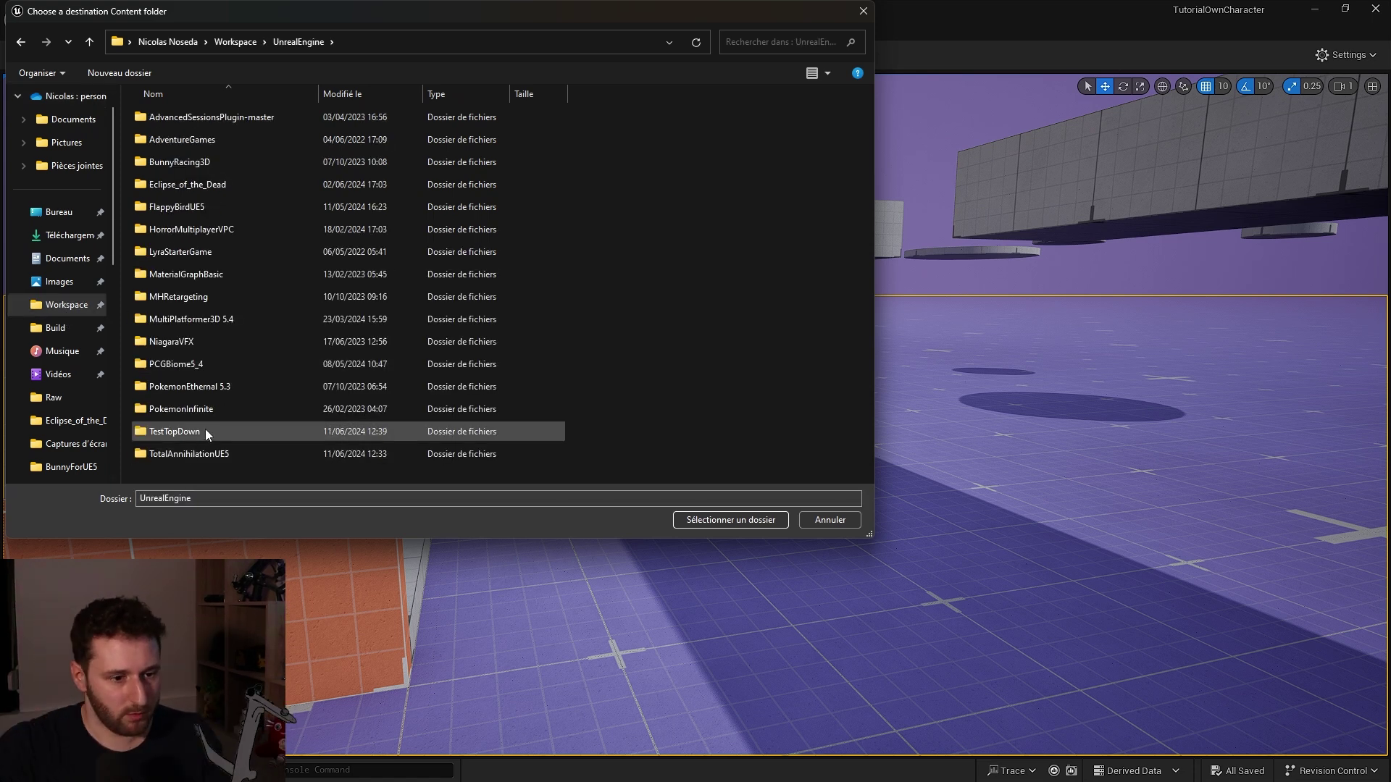
click(195, 320)
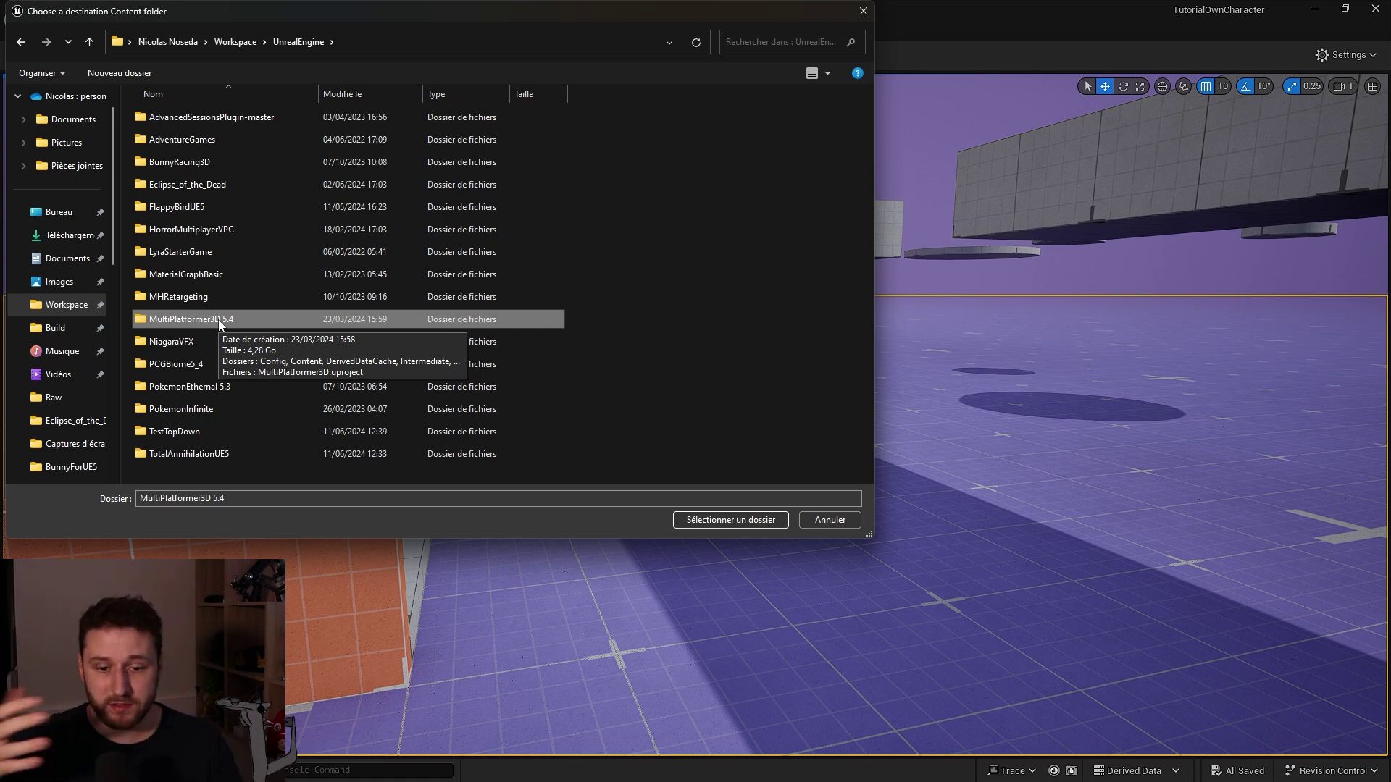
click(831, 518)
right_drag(832, 516, 683, 441)
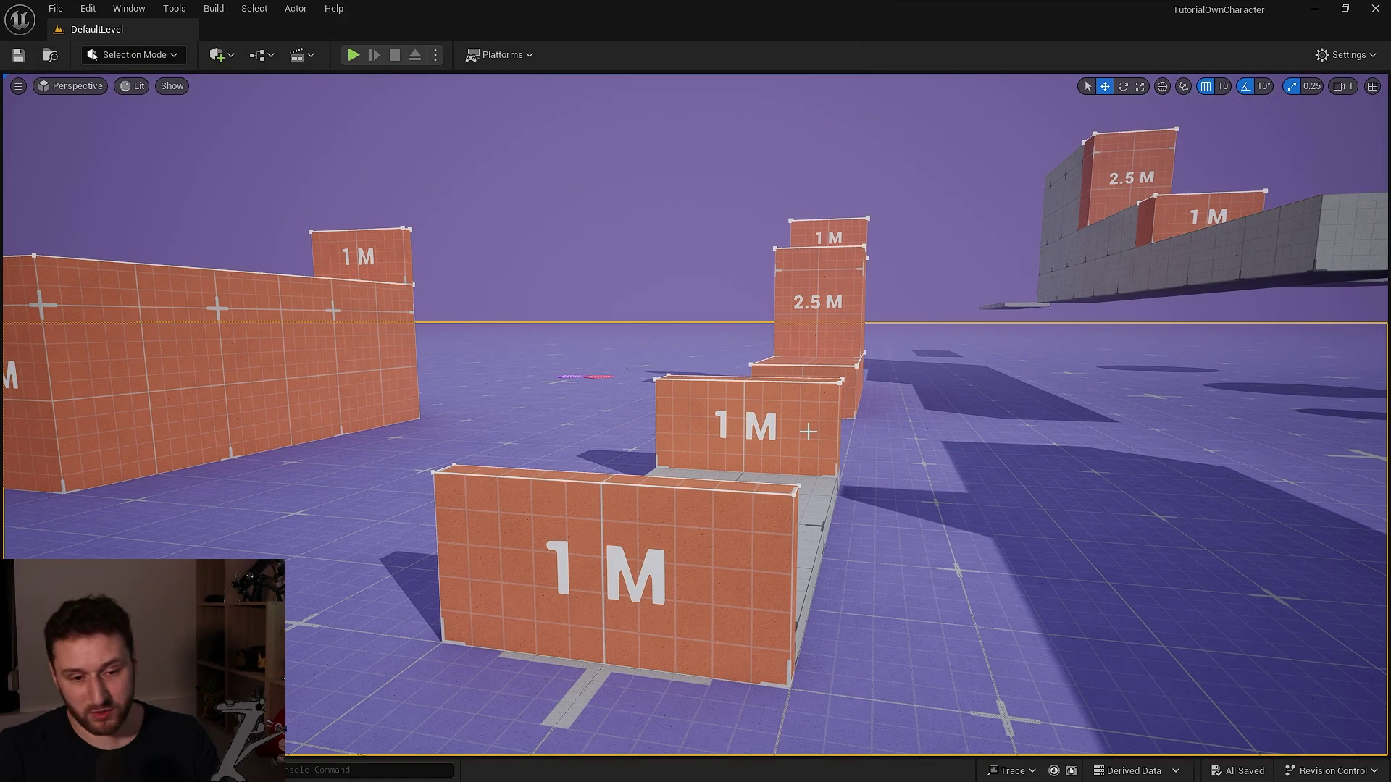
right_drag(815, 435, 130, 464)
key(w)
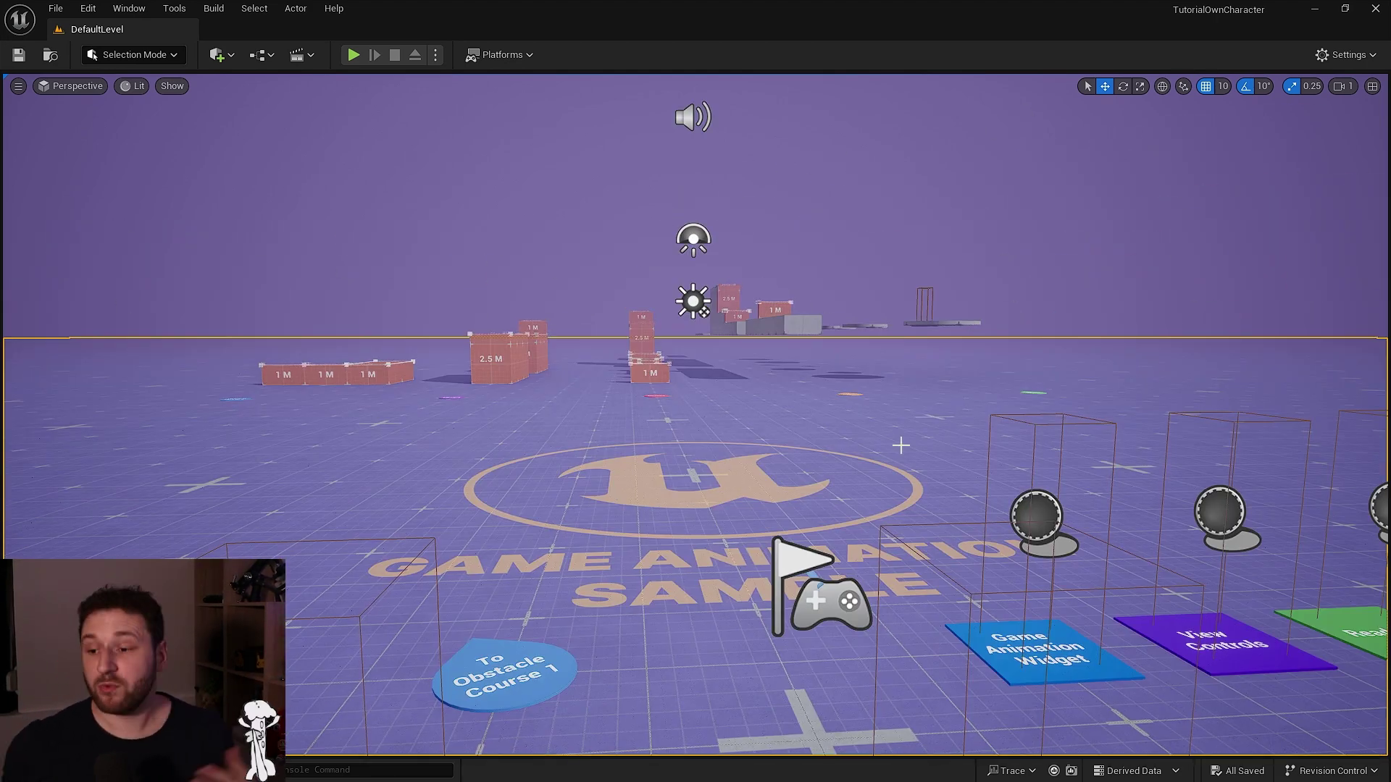